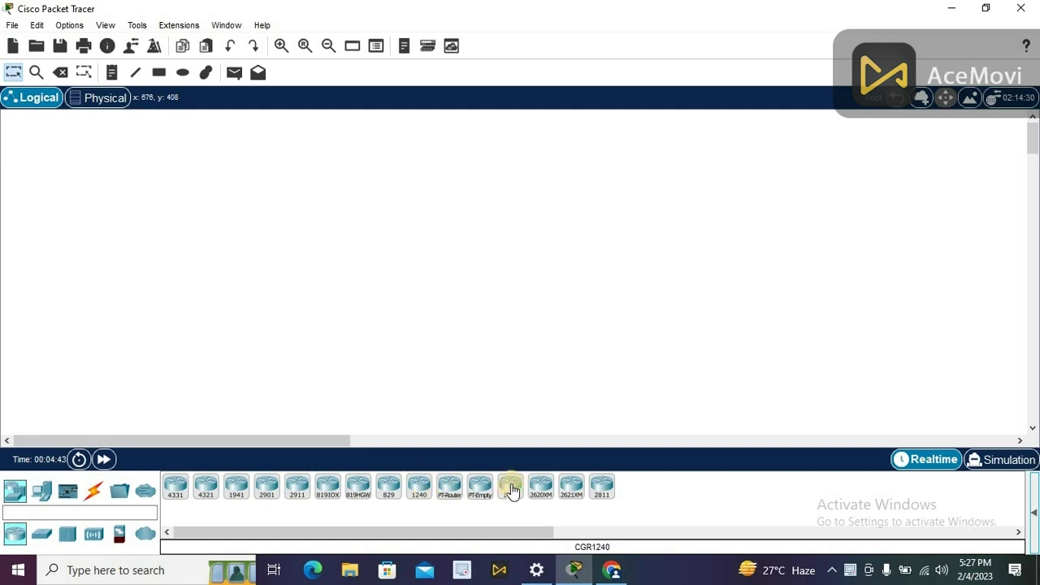
Place three 1841 routers in a horizontal row across the upper part of the workspace.
{"action": "left_click", "coordinate": [513, 491]}
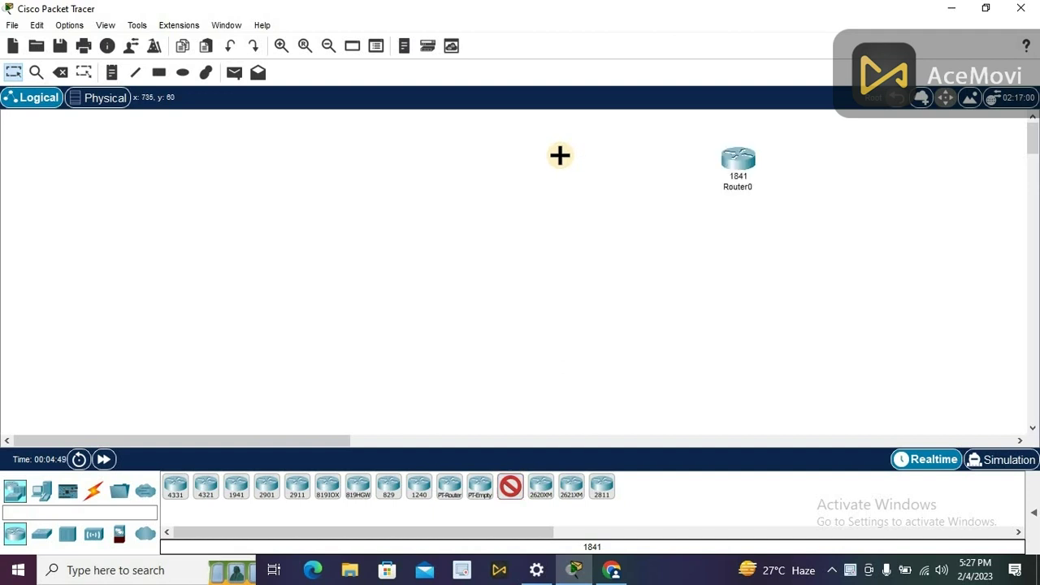
{"action": "left_click", "coordinate": [560, 155]}
{"action": "left_click", "coordinate": [414, 154]}
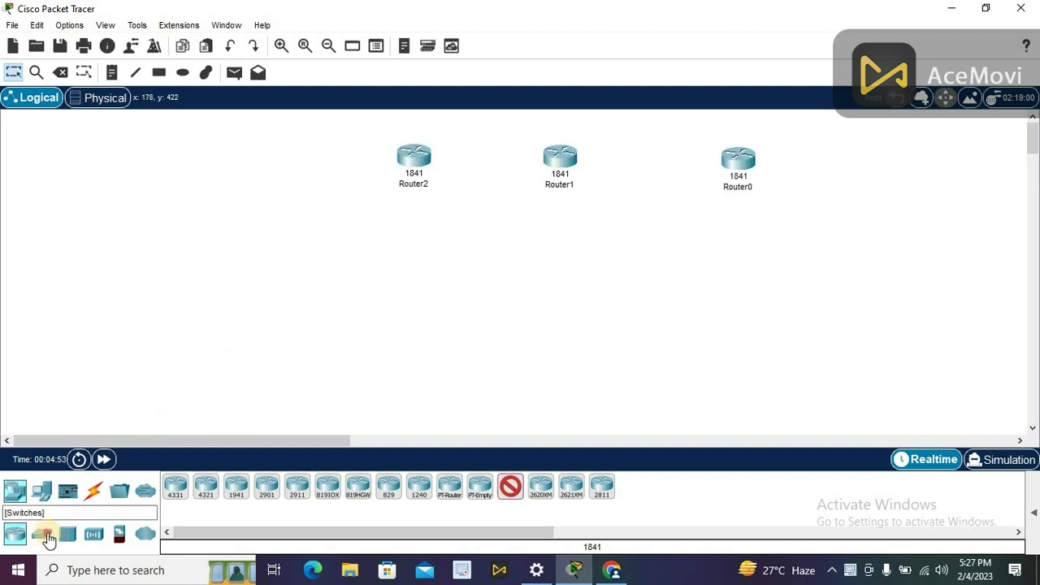
Place three 2960 switches in a row, one below each router.
{"action": "left_click", "coordinate": [45, 536]}
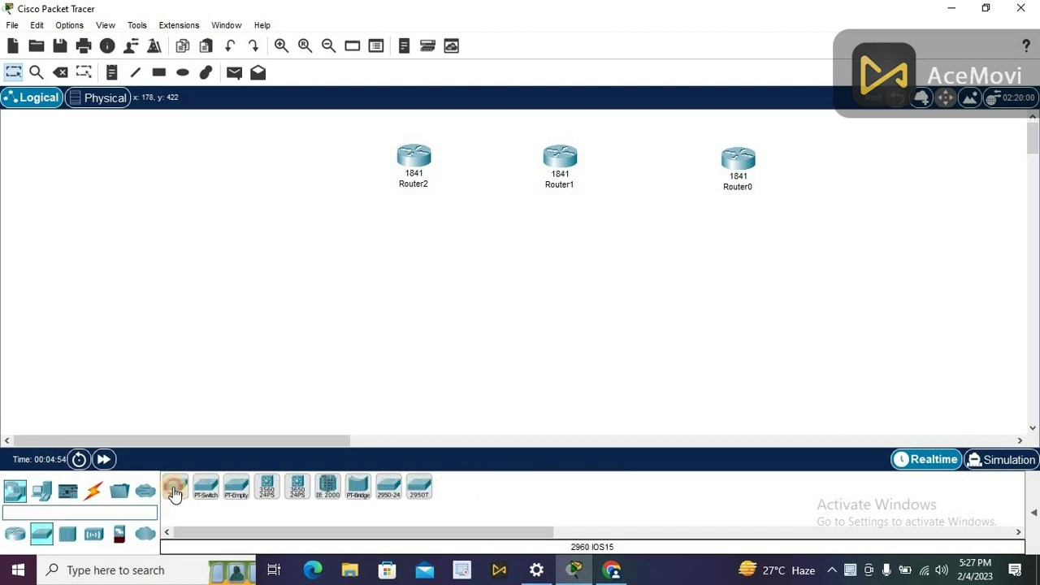
{"action": "left_click", "coordinate": [174, 491]}
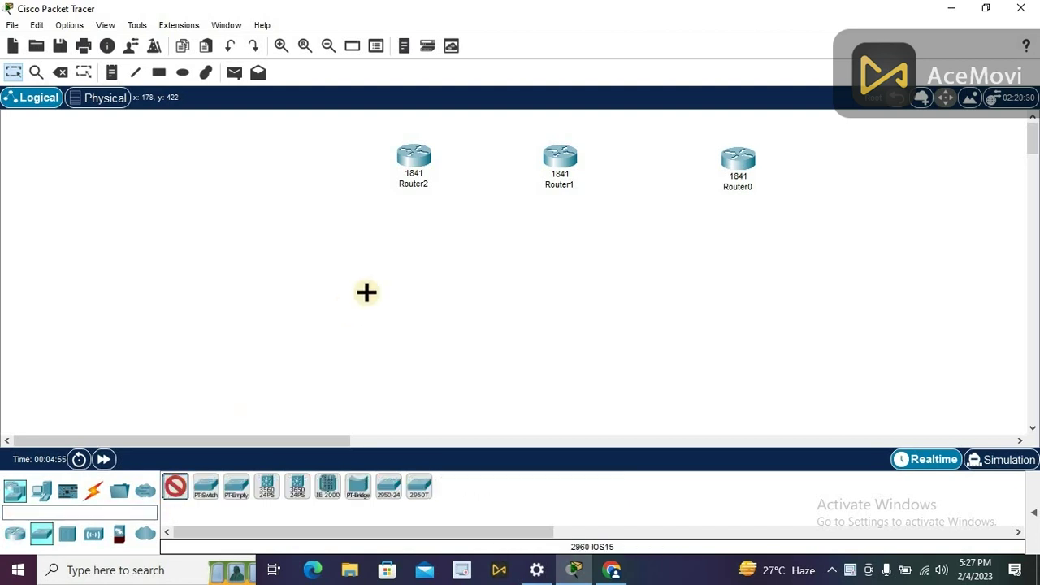
{"action": "left_click", "coordinate": [408, 258]}
{"action": "left_click", "coordinate": [552, 259]}
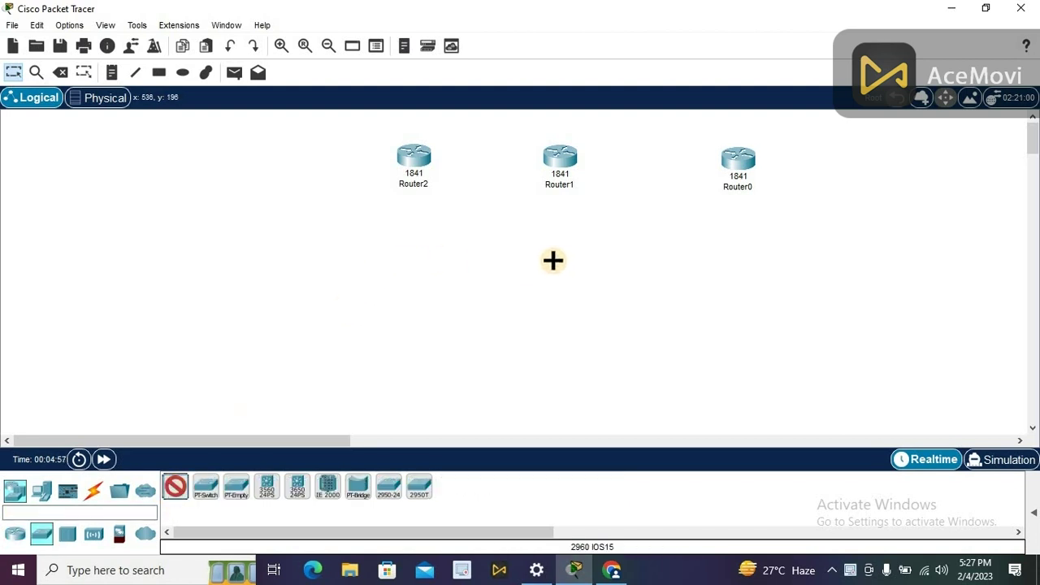
{"action": "left_click", "coordinate": [733, 260]}
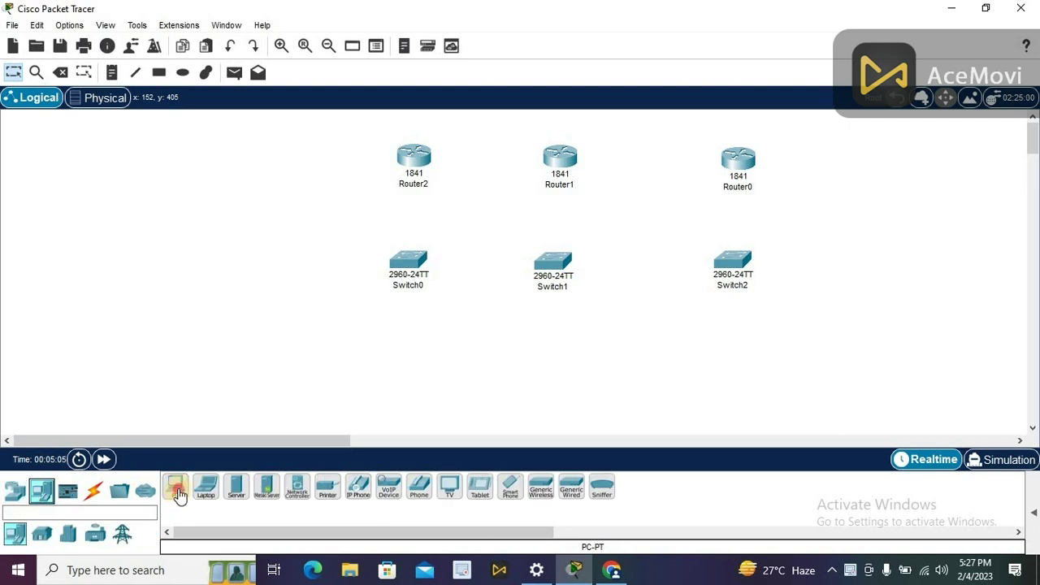
Place three PCs in a row, one below each switch.
{"action": "left_click", "coordinate": [177, 489]}
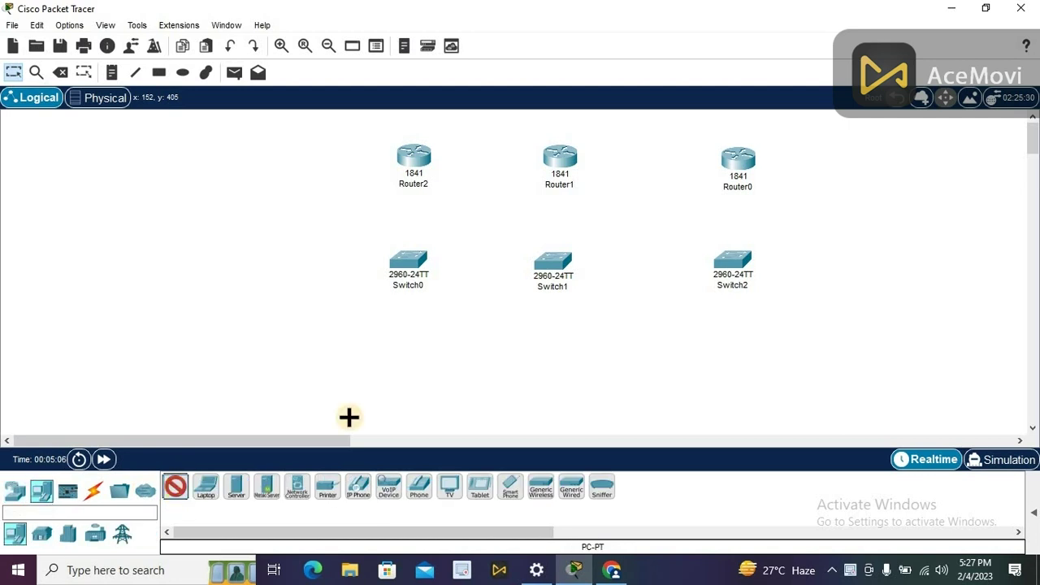
{"action": "left_click", "coordinate": [394, 376]}
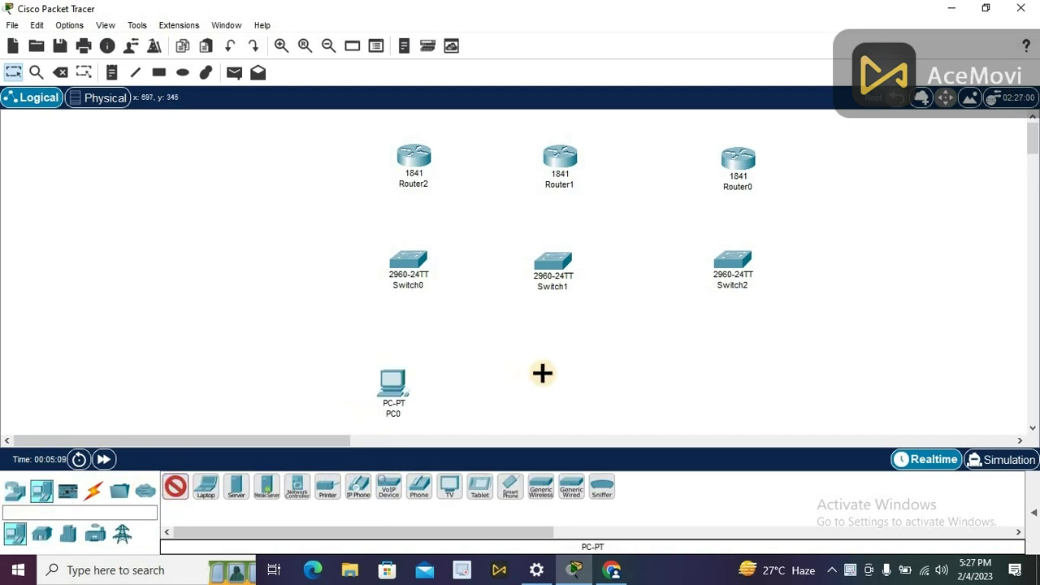
{"action": "left_click", "coordinate": [543, 373]}
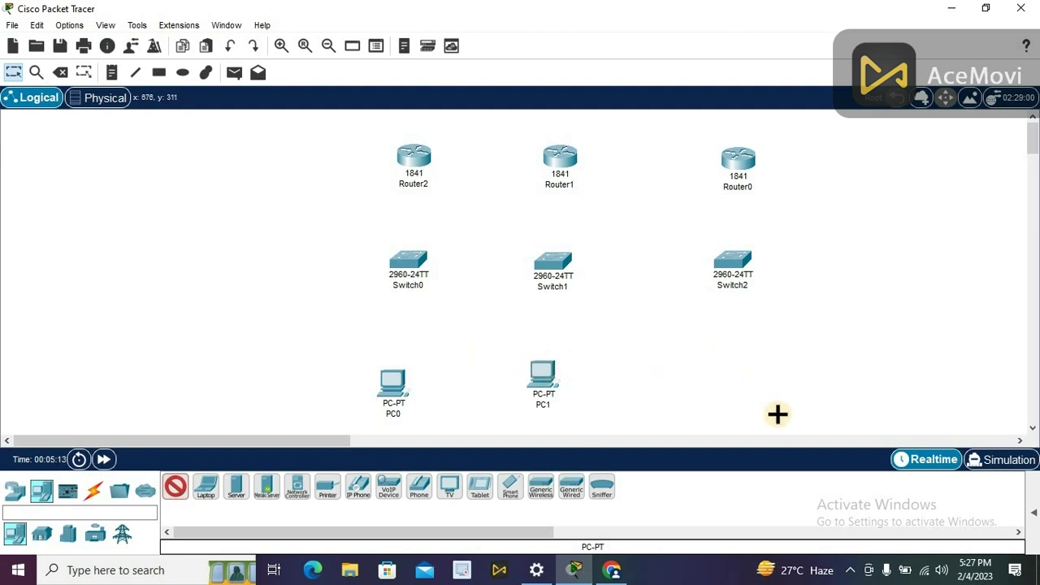
{"action": "left_click", "coordinate": [726, 375]}
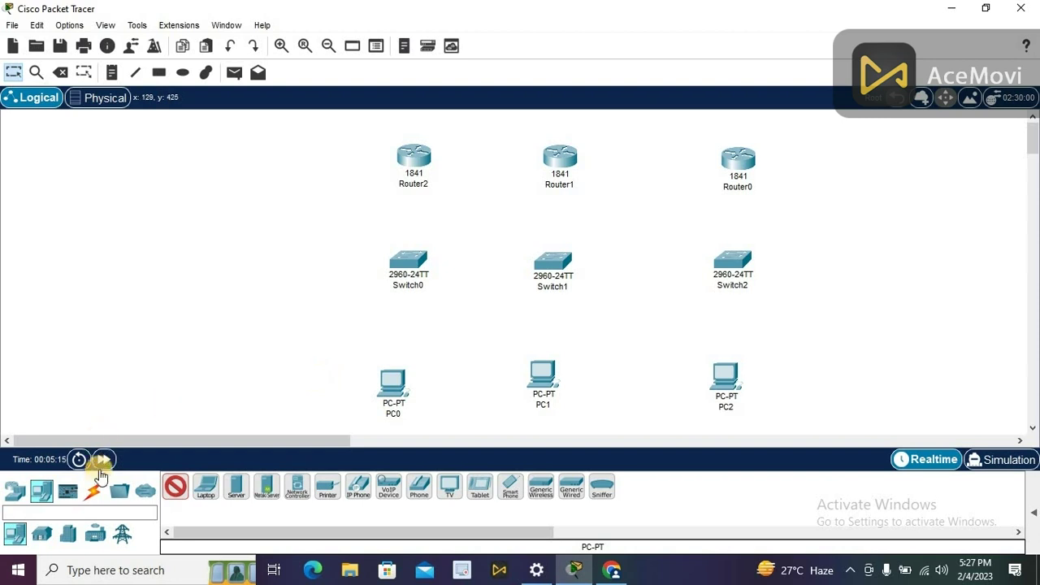
Connect Router2 to Switch0 and PC0 to Switch0 using the automatically chosen connection type.
{"action": "left_click", "coordinate": [93, 492]}
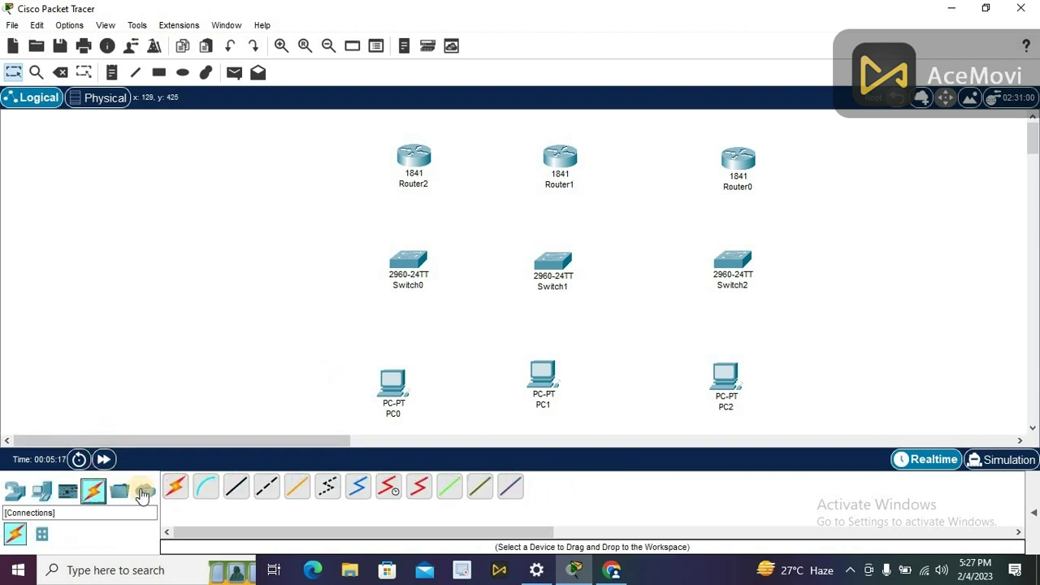
{"action": "left_click", "coordinate": [176, 490]}
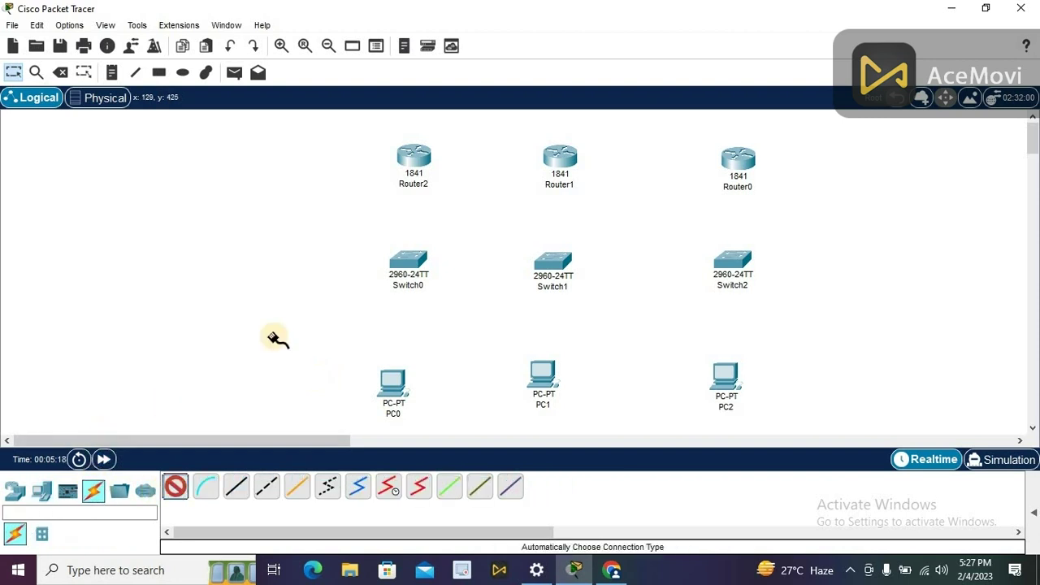
{"action": "left_click", "coordinate": [414, 158]}
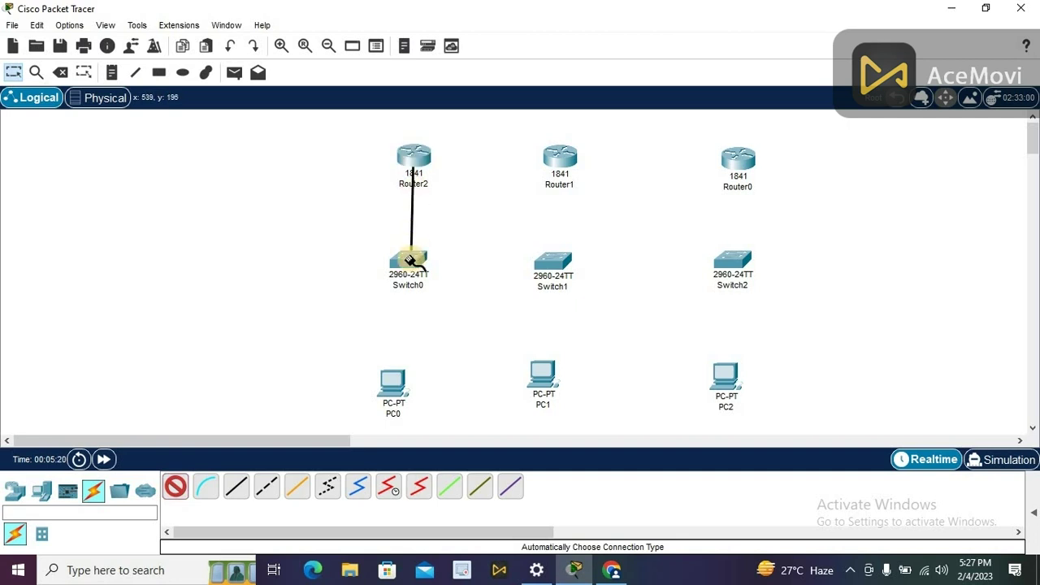
{"action": "left_click", "coordinate": [410, 260]}
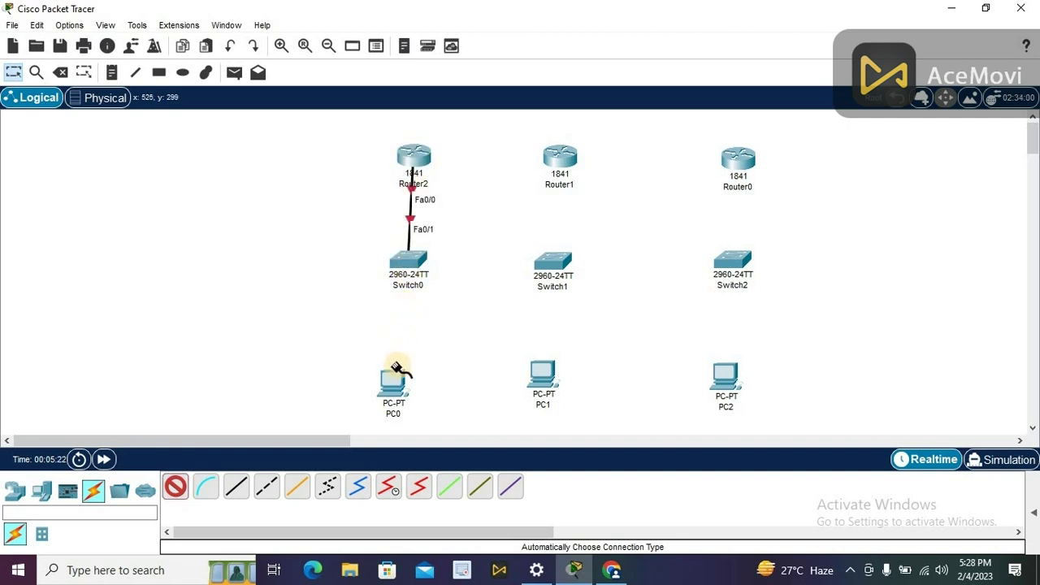
{"action": "left_click", "coordinate": [393, 380]}
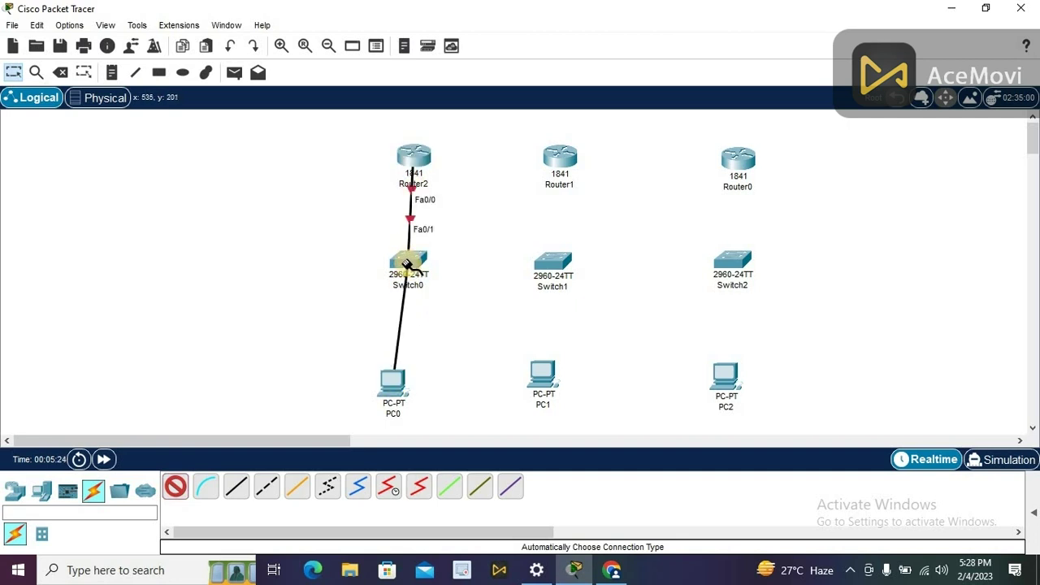
{"action": "left_click", "coordinate": [406, 263]}
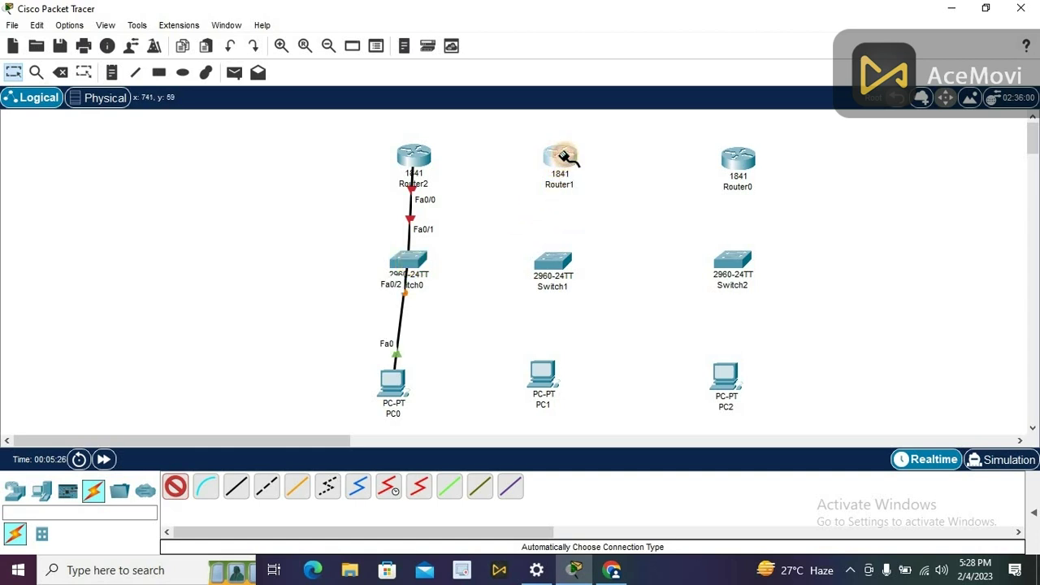
Link Router1 to Router2 and Router0 to Router1 with automatically chosen cables.
{"action": "left_click", "coordinate": [563, 157]}
{"action": "left_click", "coordinate": [416, 150]}
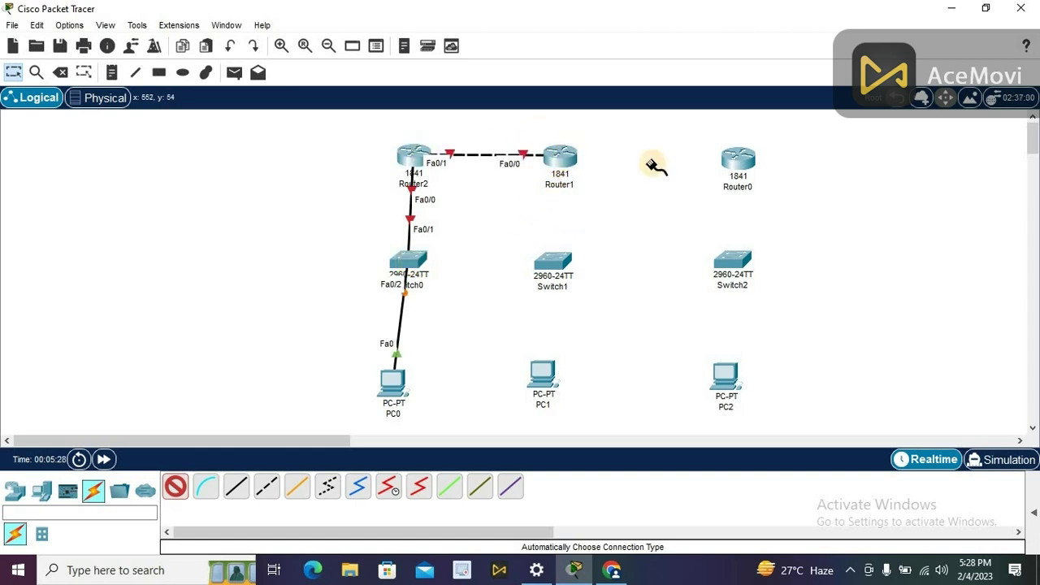
{"action": "left_click", "coordinate": [743, 161]}
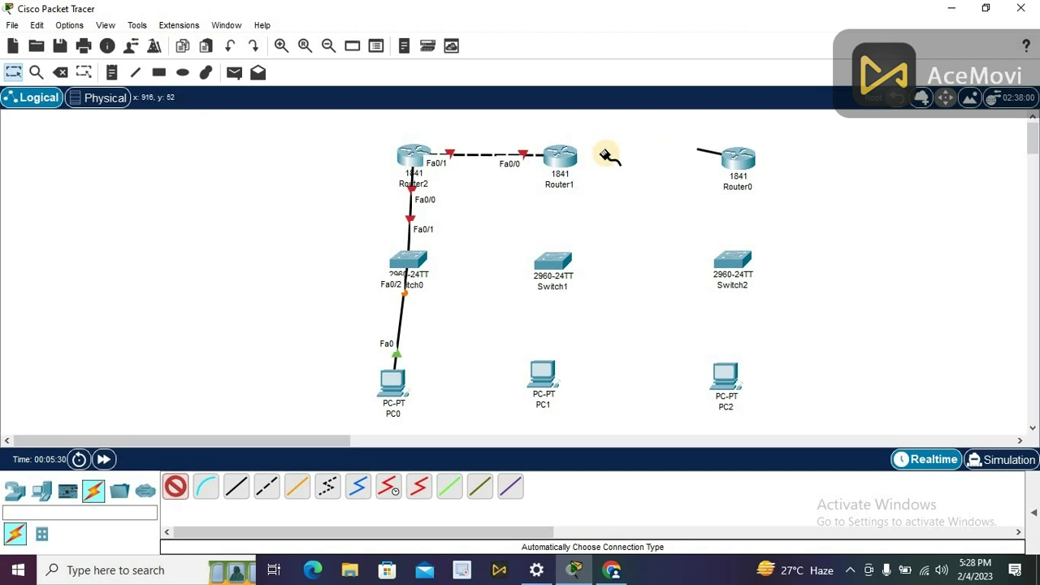
{"action": "left_click", "coordinate": [563, 156]}
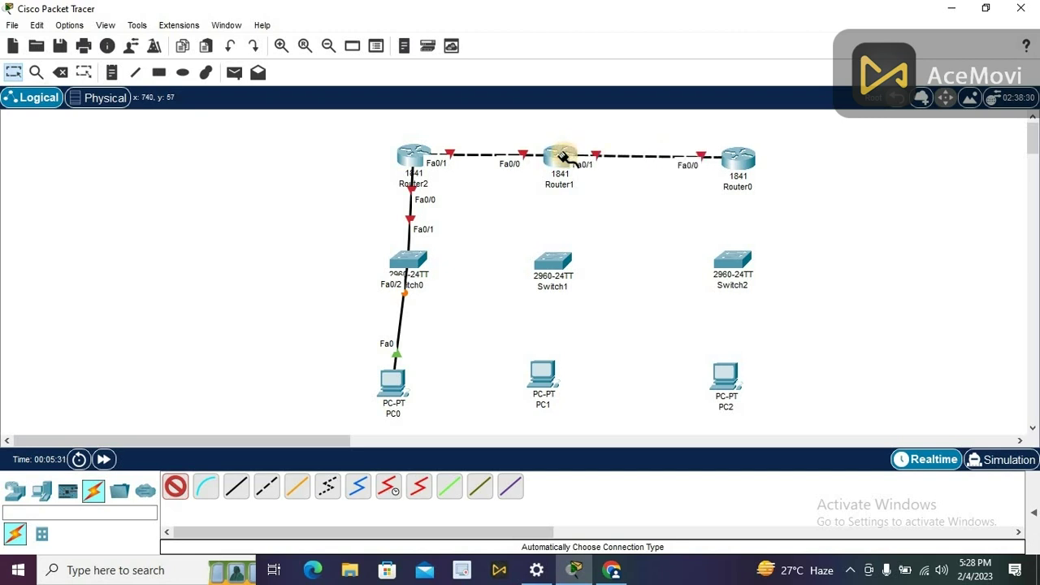
Try to cable Switch1 to Router1, and connect that cable from Switch1 to PC1 instead.
{"action": "left_click", "coordinate": [557, 265]}
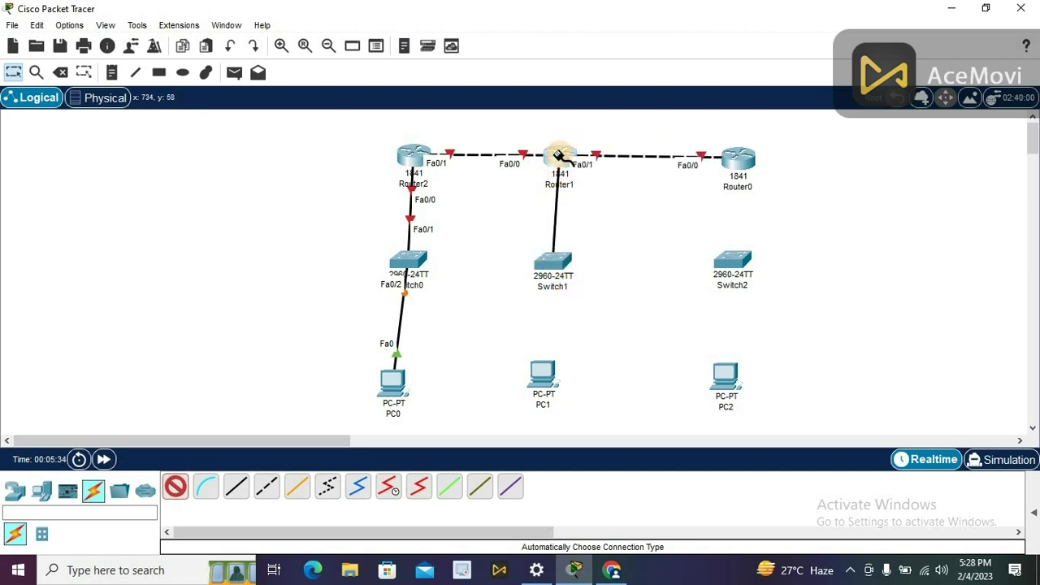
{"action": "left_click", "coordinate": [559, 155]}
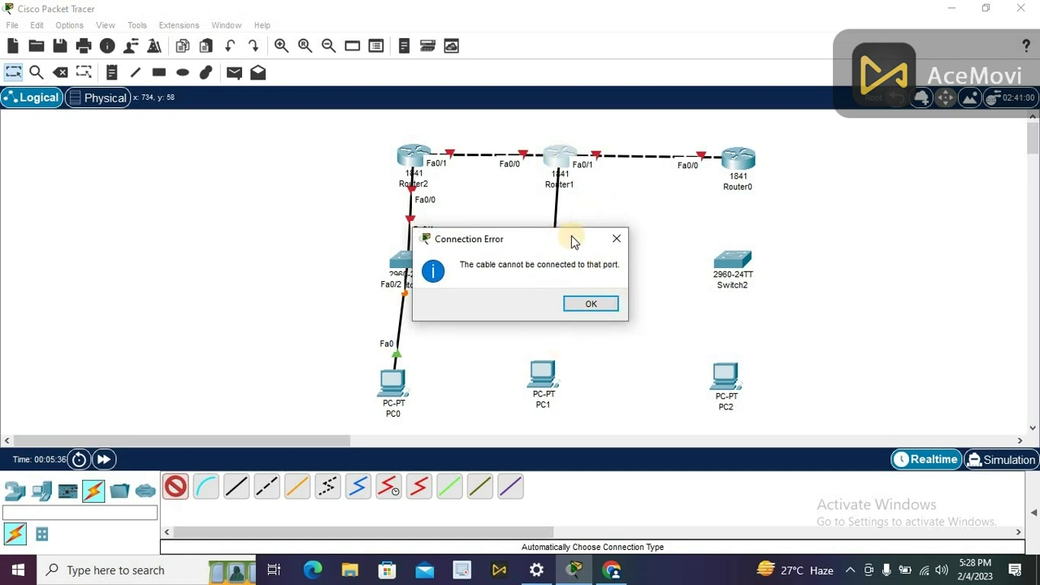
{"action": "left_click", "coordinate": [591, 307]}
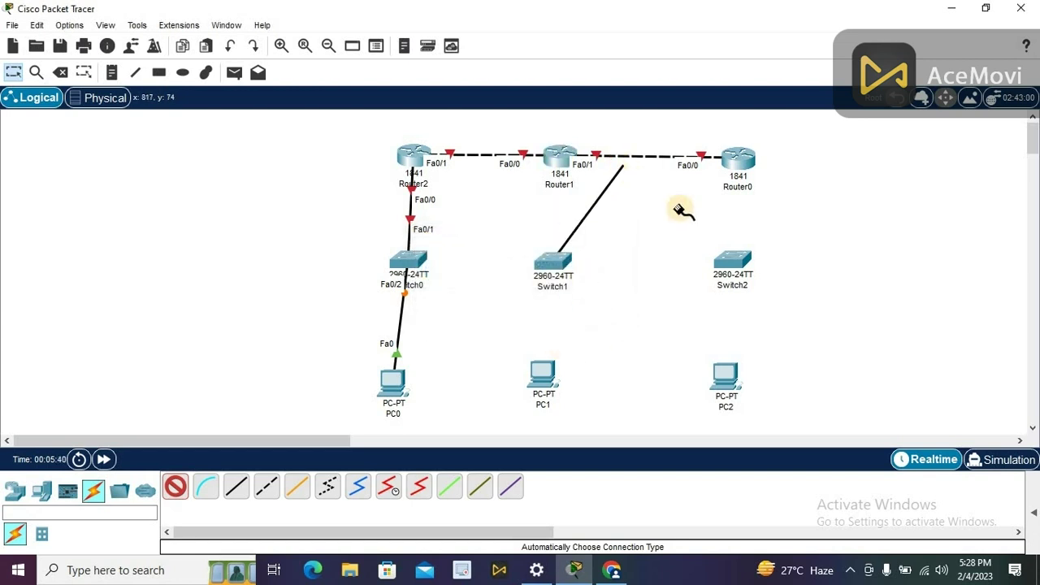
{"action": "left_click", "coordinate": [545, 373]}
Connect Switch2 to PC2 and Router0 to Switch2 with automatically chosen cables.
{"action": "left_click", "coordinate": [741, 260]}
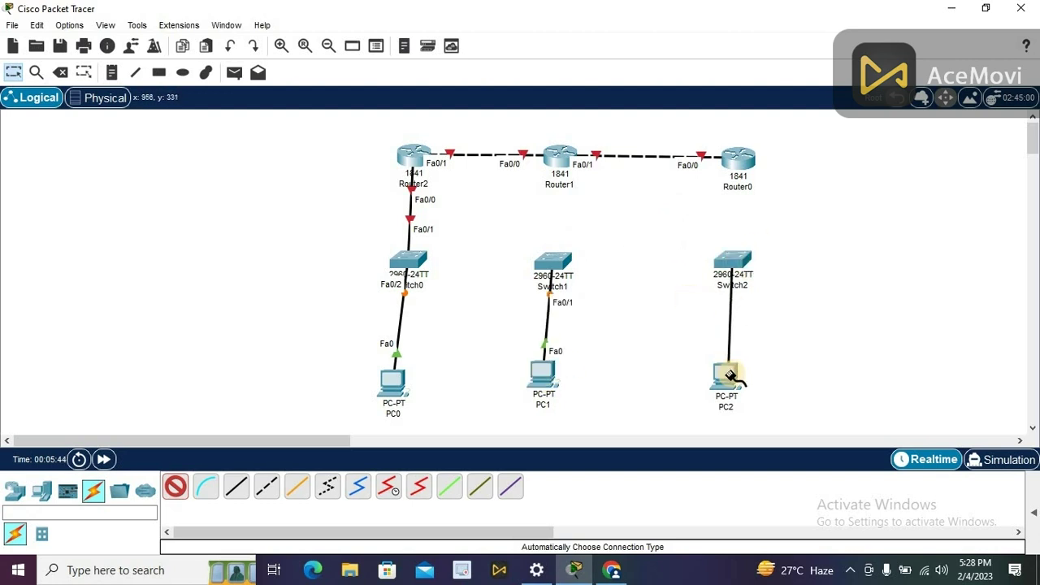
{"action": "left_click", "coordinate": [727, 375]}
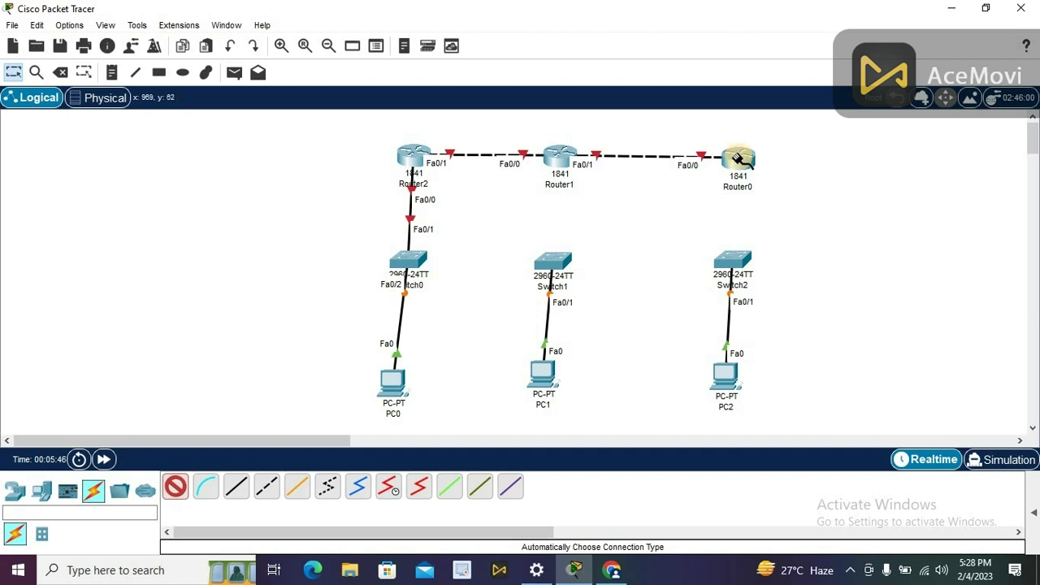
{"action": "left_click", "coordinate": [737, 159]}
{"action": "left_click", "coordinate": [733, 262]}
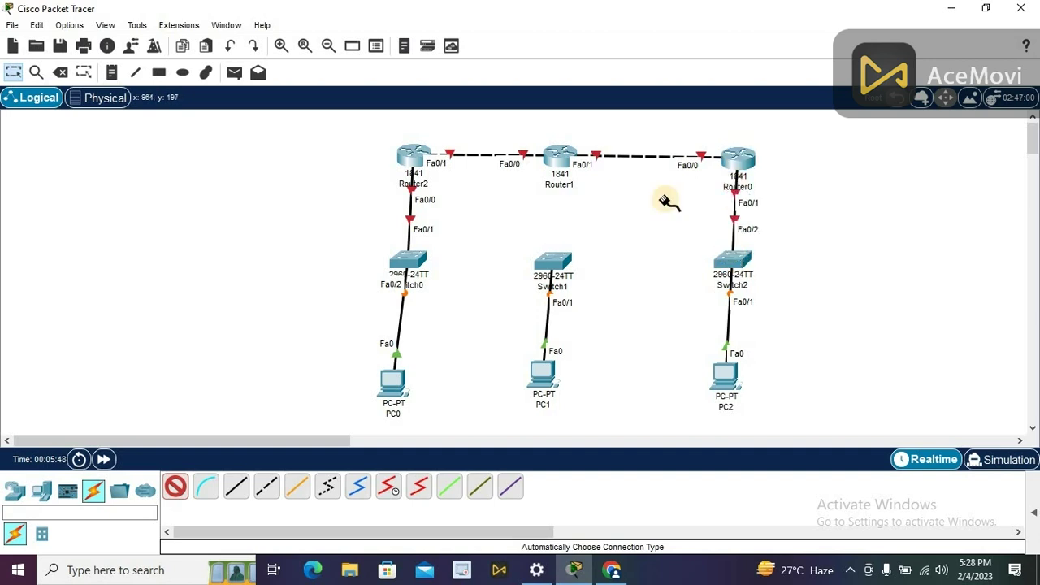
Delete the links between Router2 and Router1 and between Router1 and Router0.
{"action": "left_click", "coordinate": [22, 73]}
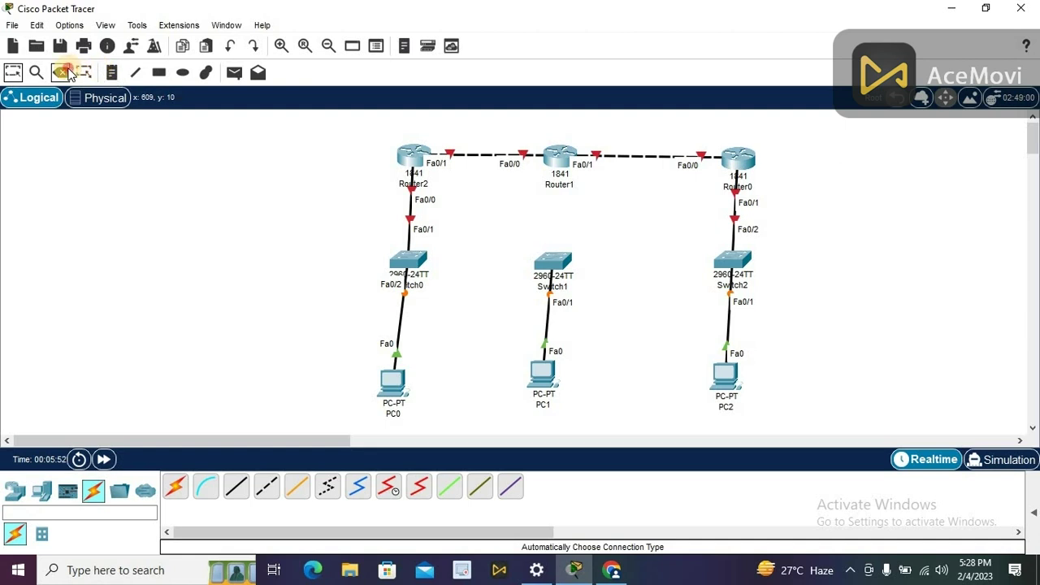
{"action": "left_click", "coordinate": [69, 73]}
{"action": "left_click", "coordinate": [486, 154]}
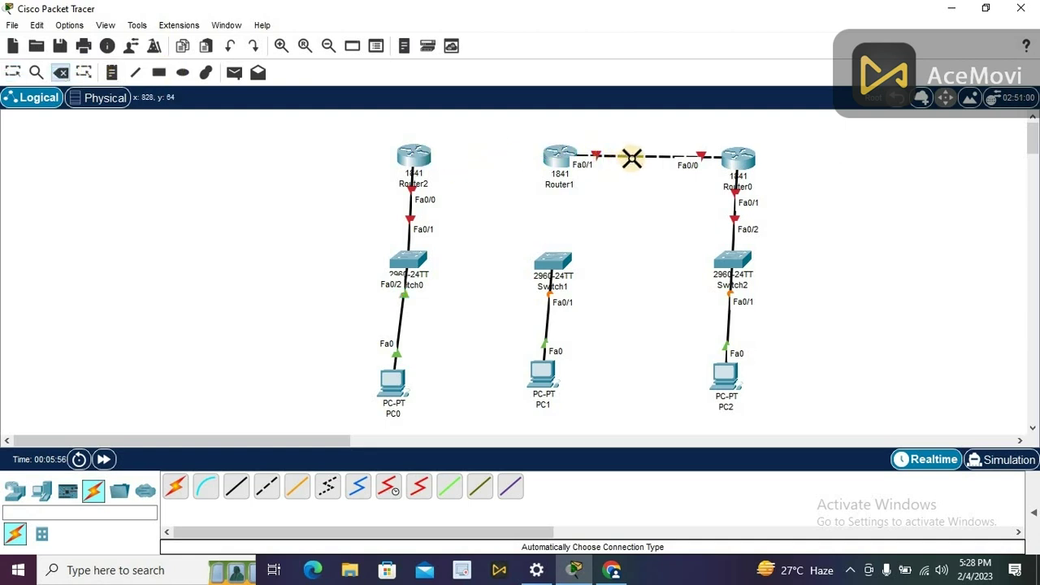
{"action": "left_click", "coordinate": [631, 157]}
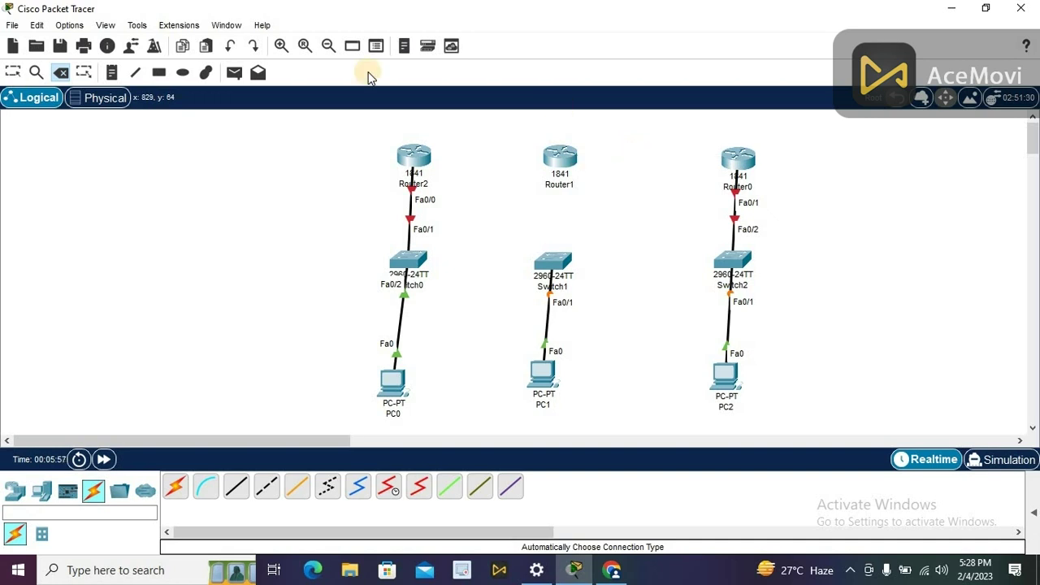
{"action": "left_click", "coordinate": [12, 73]}
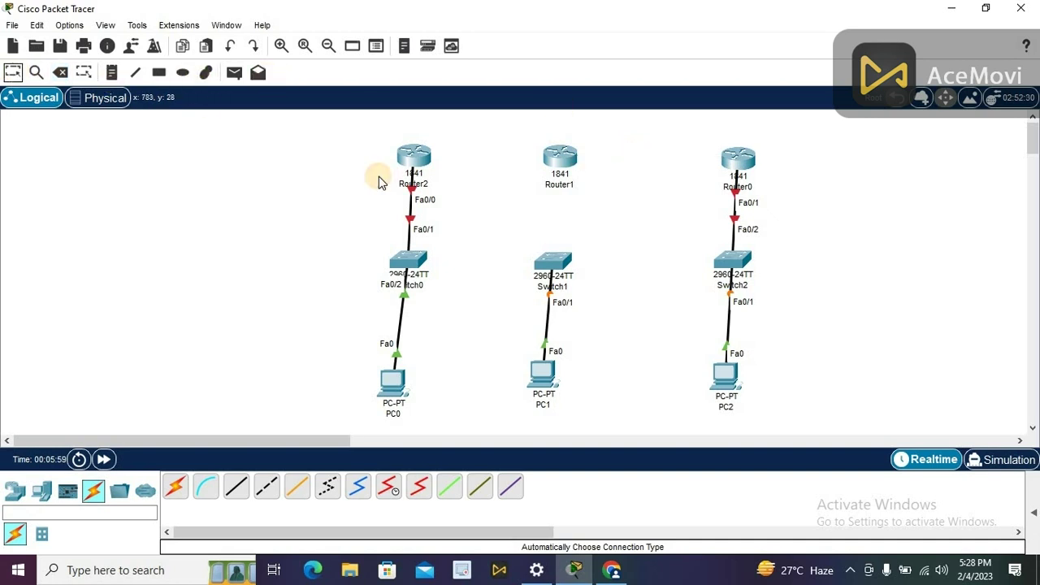
Install a WIC-1T serial module in Router1's right-hand expansion slot with the power off, and switch the router back on.
{"action": "left_click", "coordinate": [566, 164]}
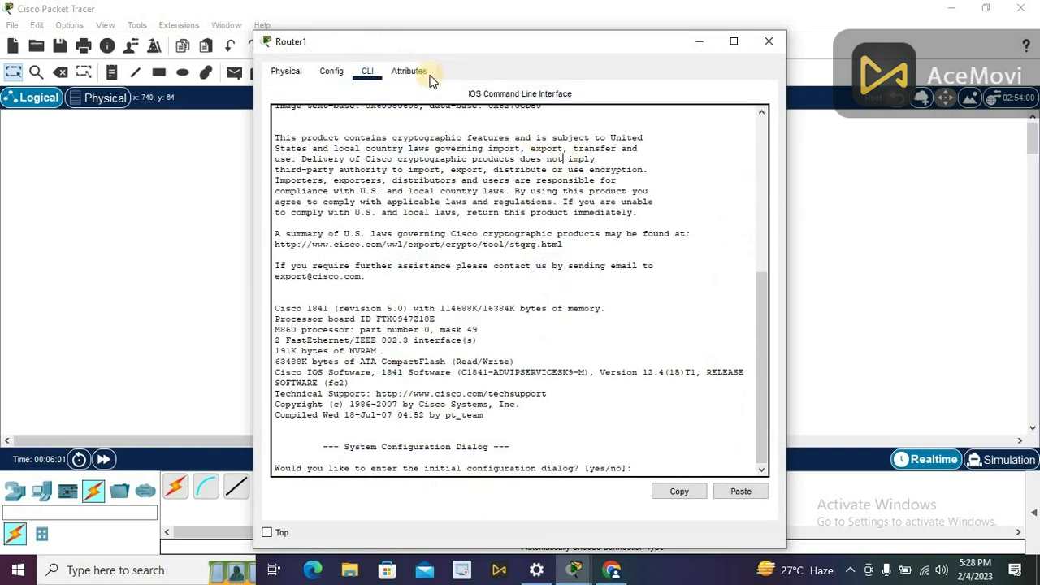
{"action": "left_click", "coordinate": [331, 71]}
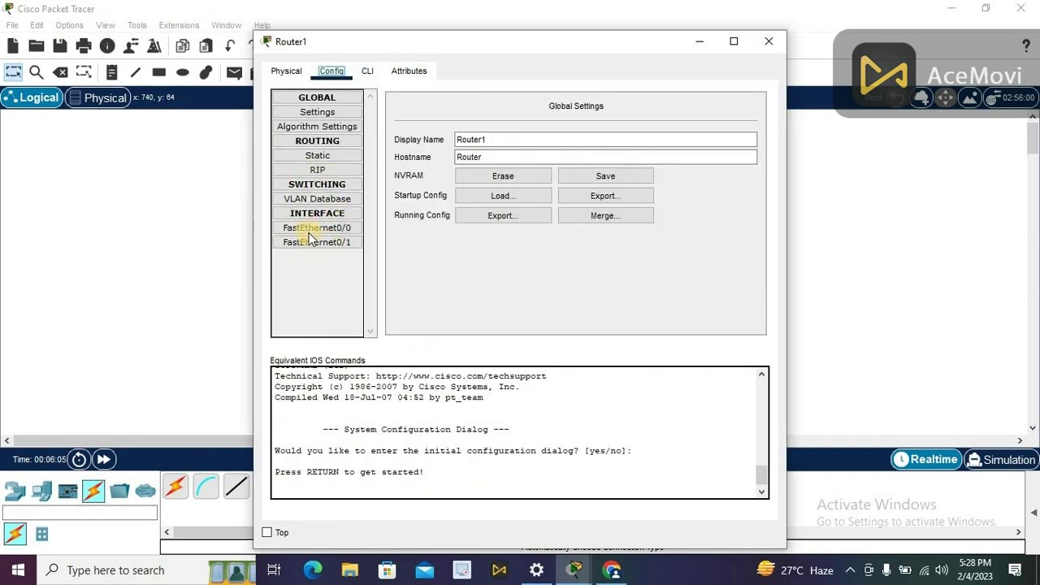
{"action": "left_click", "coordinate": [284, 70]}
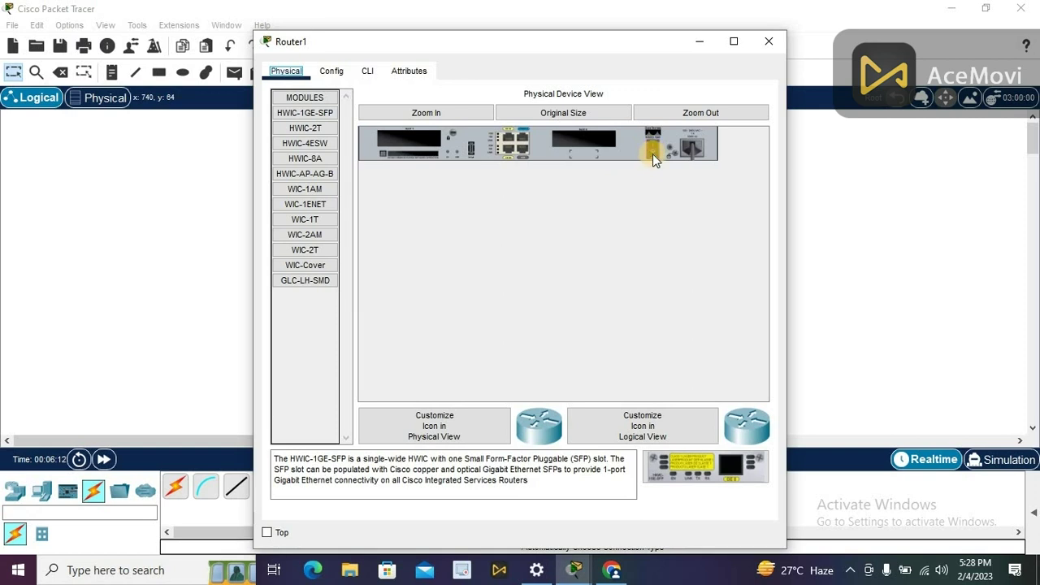
{"action": "left_click", "coordinate": [317, 221]}
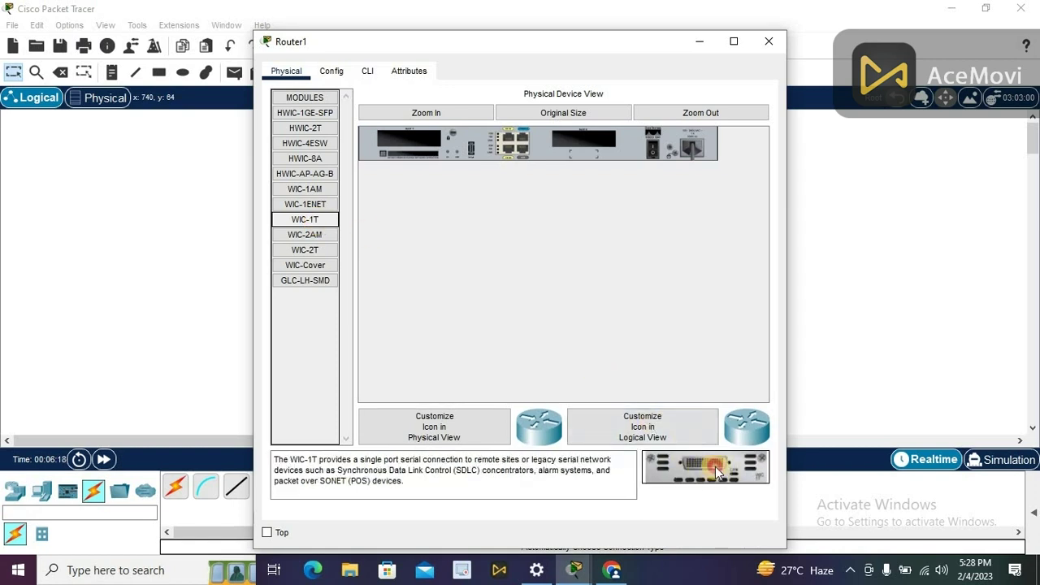
{"action": "left_click_drag", "start_coordinate": [715, 466], "coordinate": [591, 139]}
{"action": "left_click", "coordinate": [655, 151]}
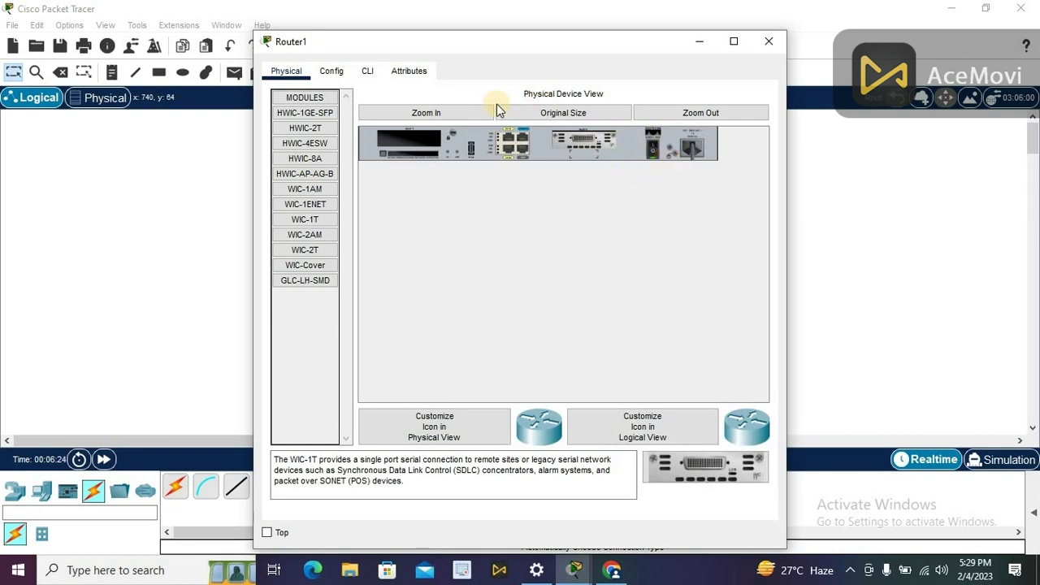
{"action": "left_click", "coordinate": [331, 71]}
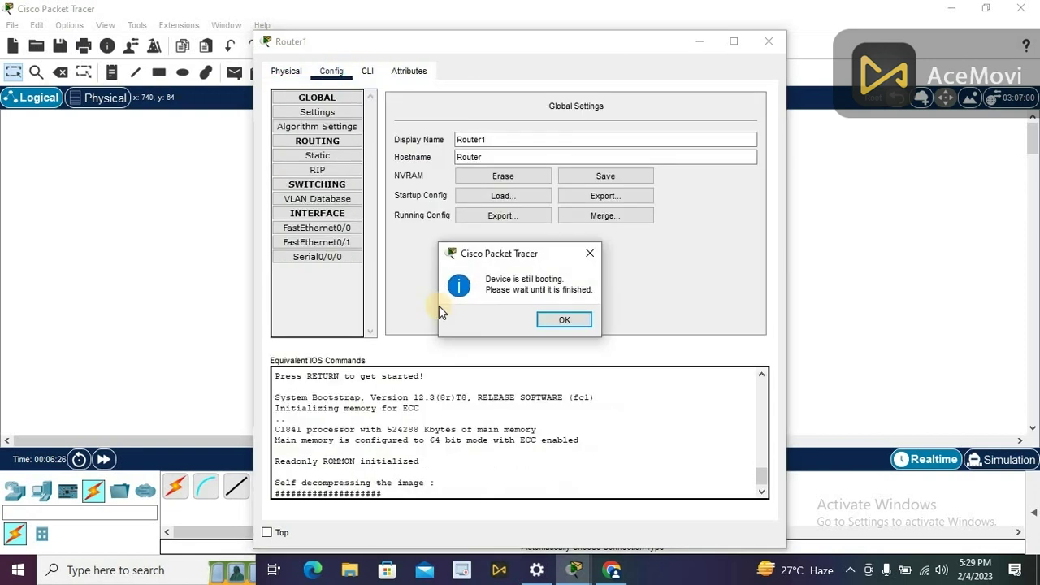
Close Router1's settings, install a WIC-1T serial module in Router0's right-hand expansion slot with the power off, and switch Router0 back on.
{"action": "left_click", "coordinate": [575, 322]}
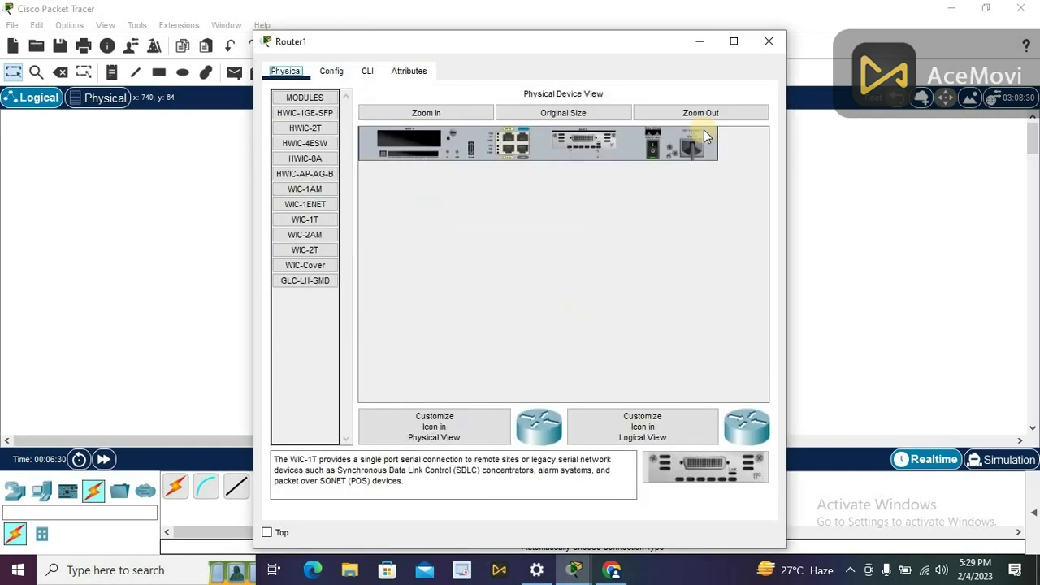
{"action": "left_click", "coordinate": [764, 49]}
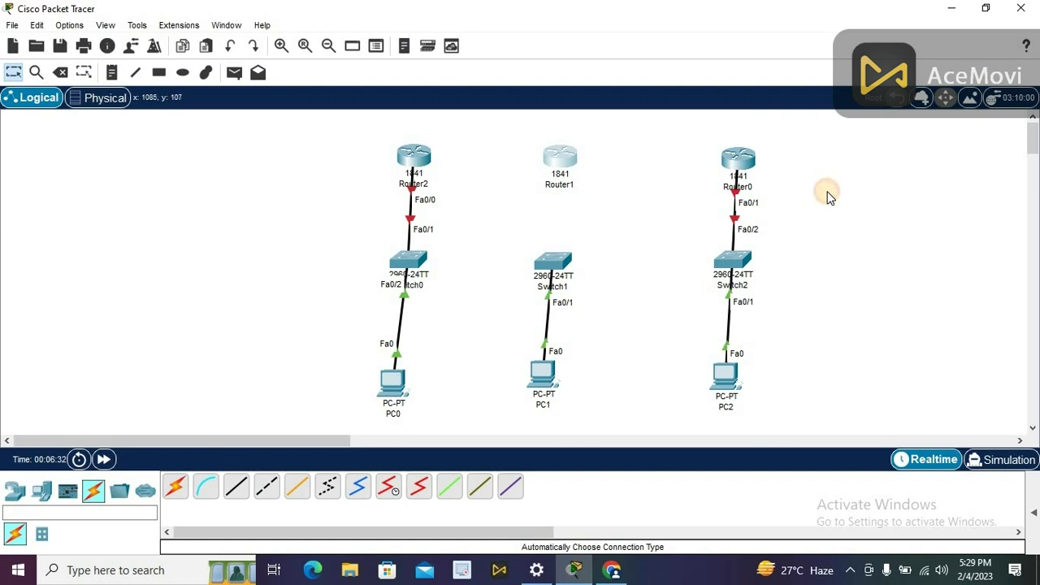
{"action": "left_click", "coordinate": [746, 161]}
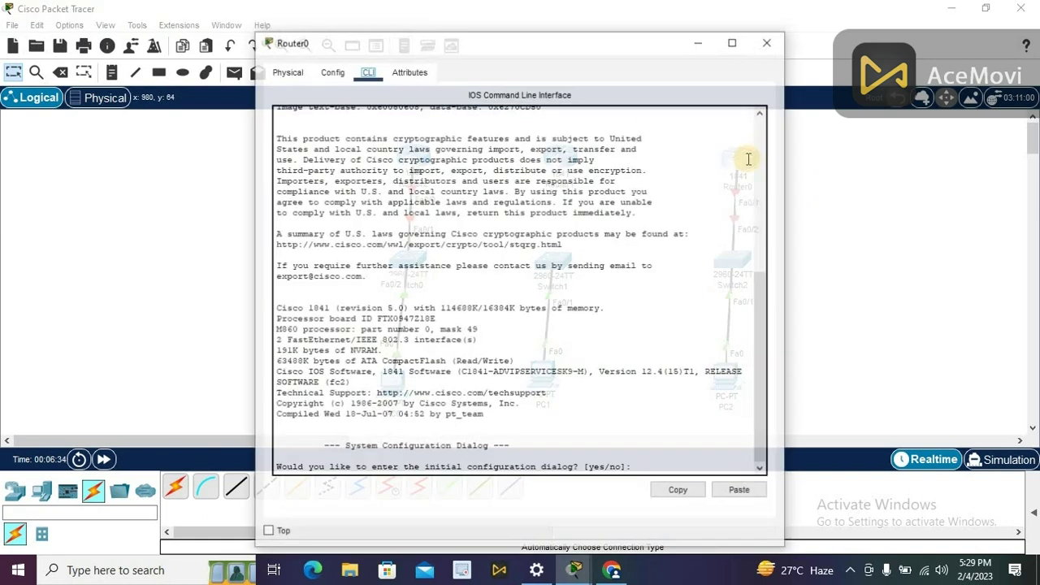
{"action": "left_click", "coordinate": [331, 71]}
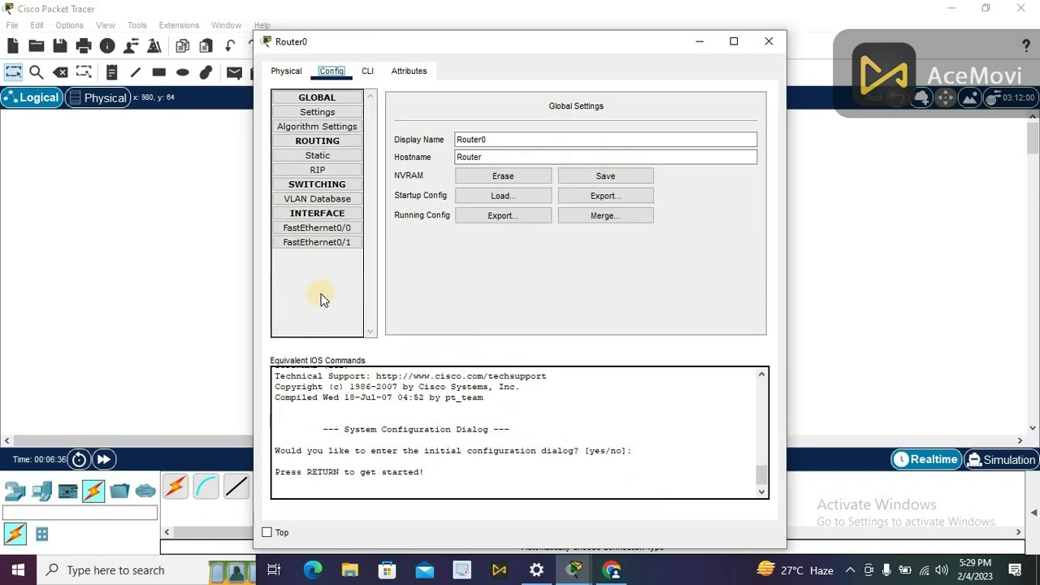
{"action": "left_click", "coordinate": [286, 73]}
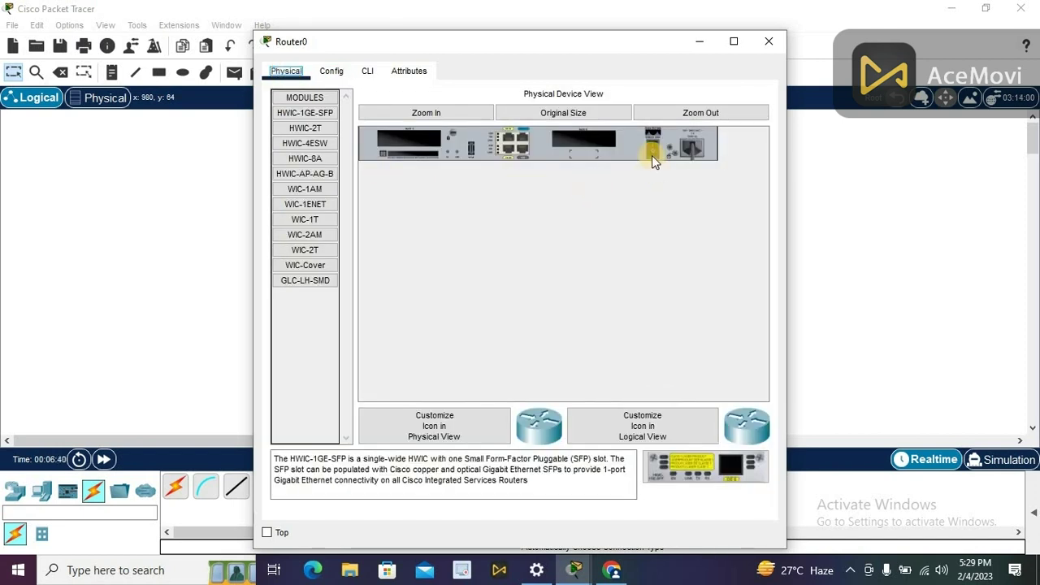
{"action": "left_click", "coordinate": [316, 221]}
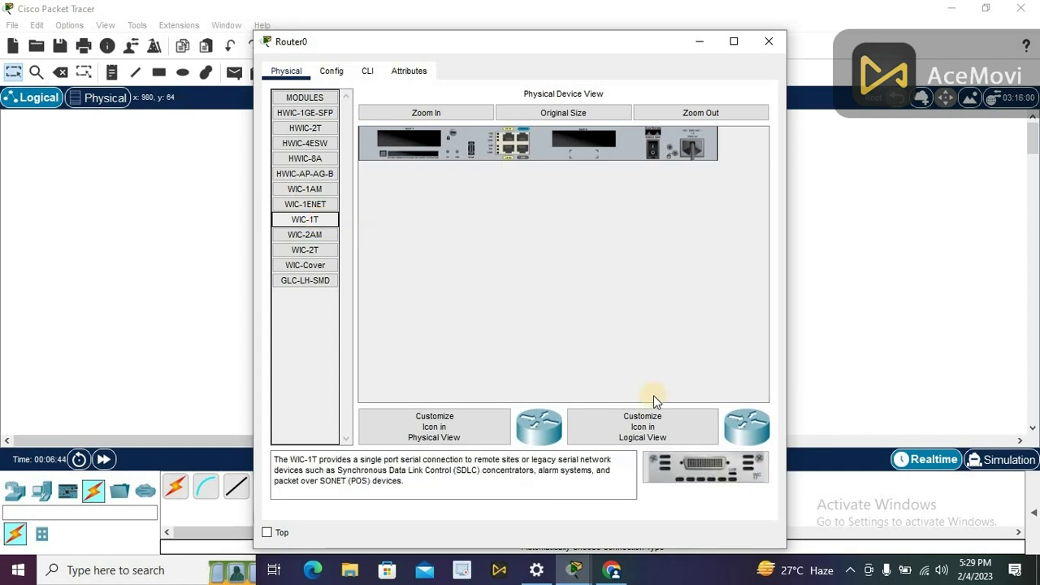
{"action": "left_click_drag", "start_coordinate": [715, 468], "coordinate": [589, 136]}
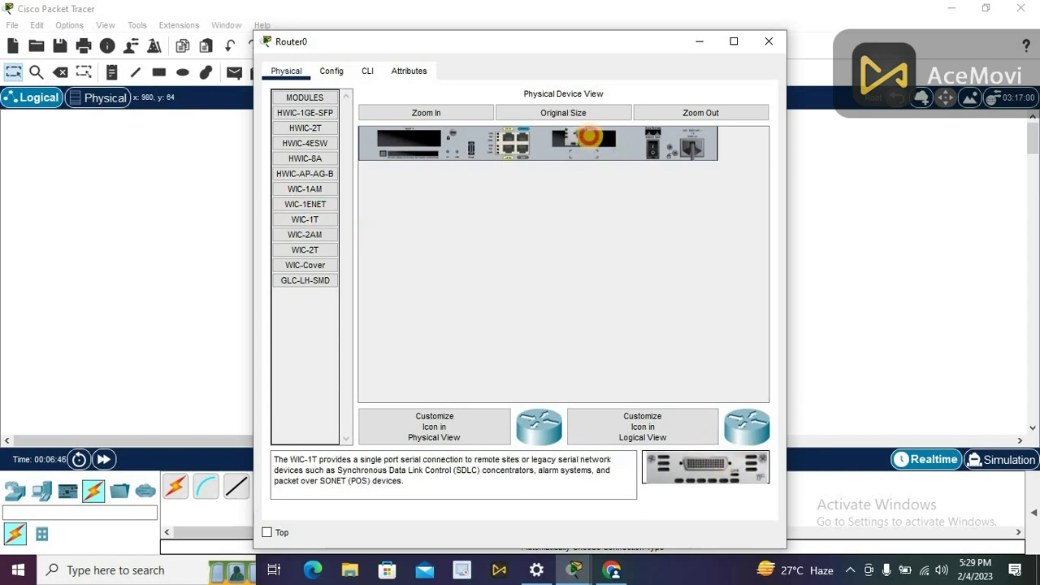
{"action": "left_click", "coordinate": [651, 151]}
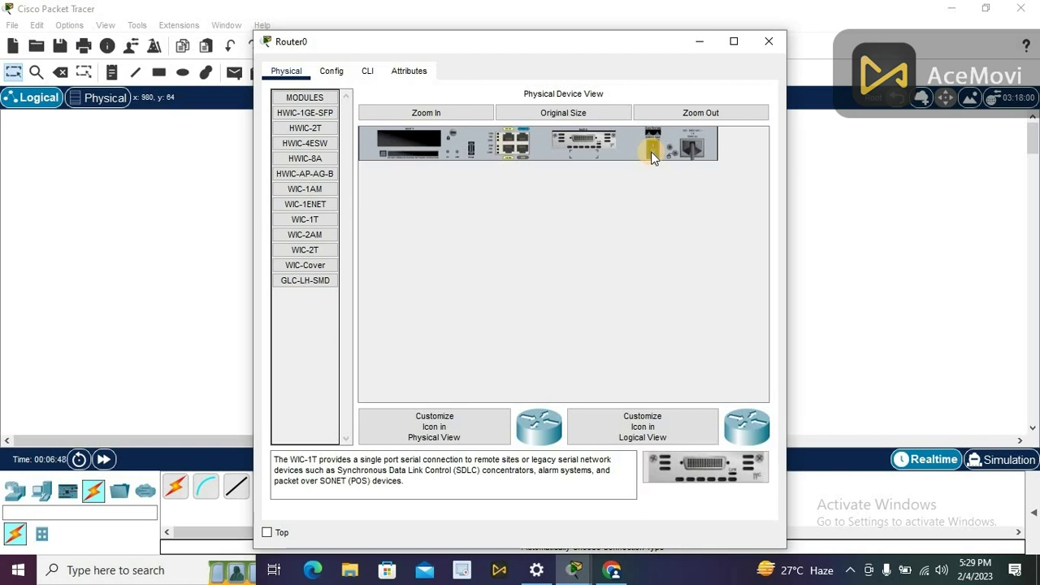
{"action": "left_click", "coordinate": [332, 71]}
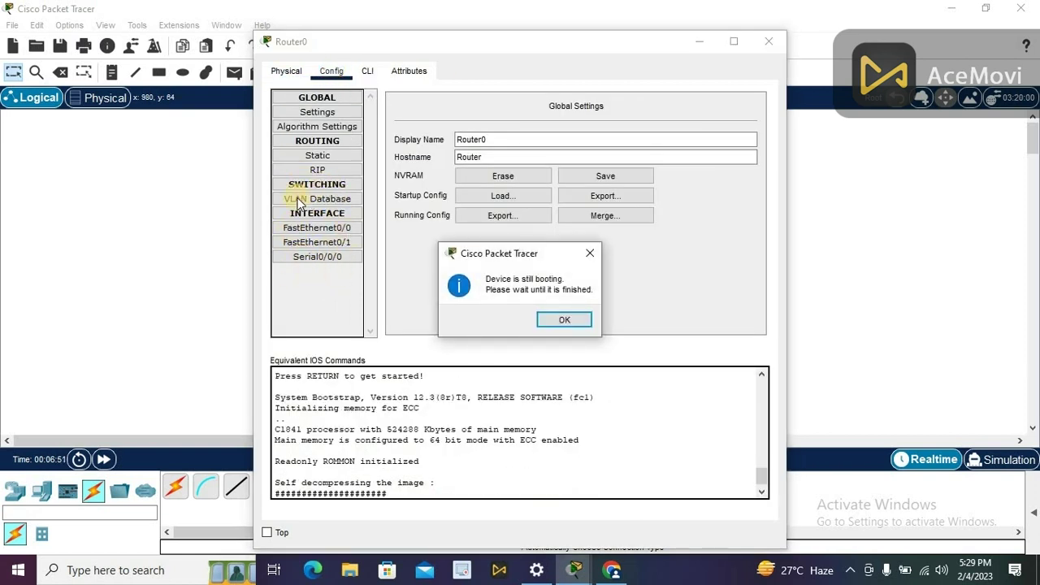
{"action": "left_click", "coordinate": [566, 319]}
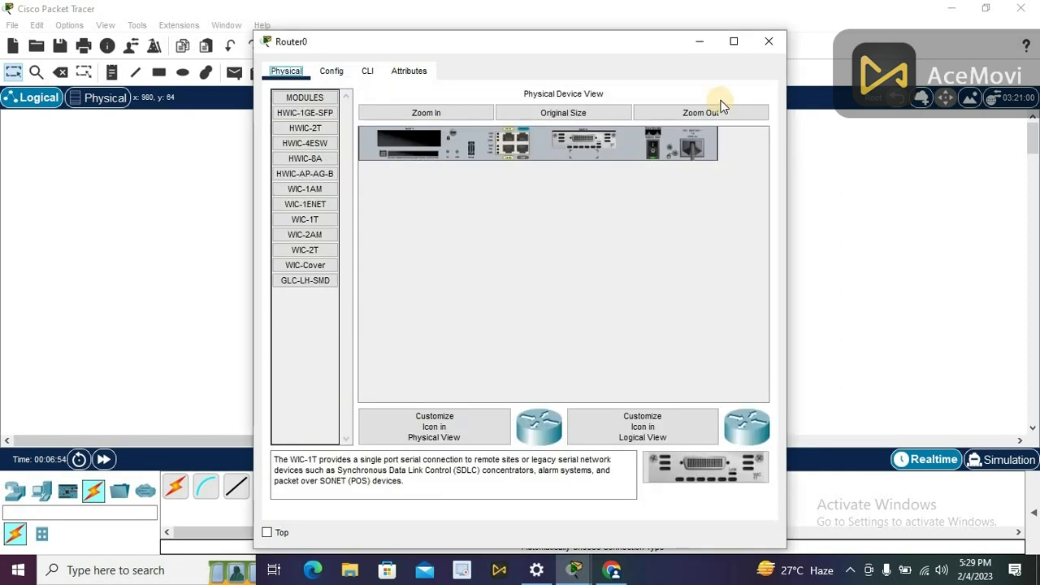
{"action": "left_click", "coordinate": [771, 39]}
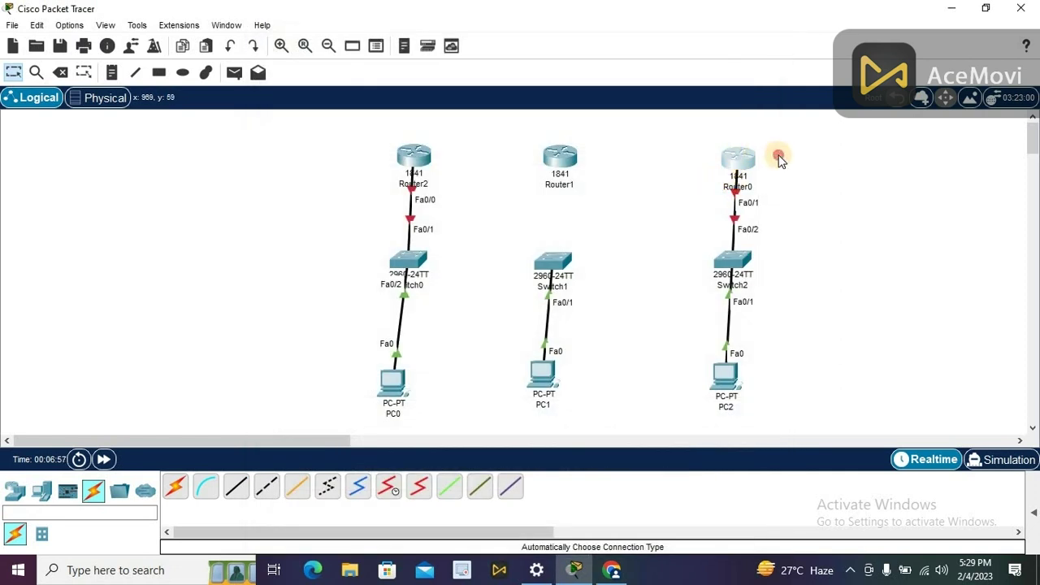
Space out the device columns by moving Router0, Switch2 and PC2, plus Router1, Switch1 and PC1, further right in vertical alignment.
{"action": "left_click_drag", "start_coordinate": [779, 160], "coordinate": [779, 159]}
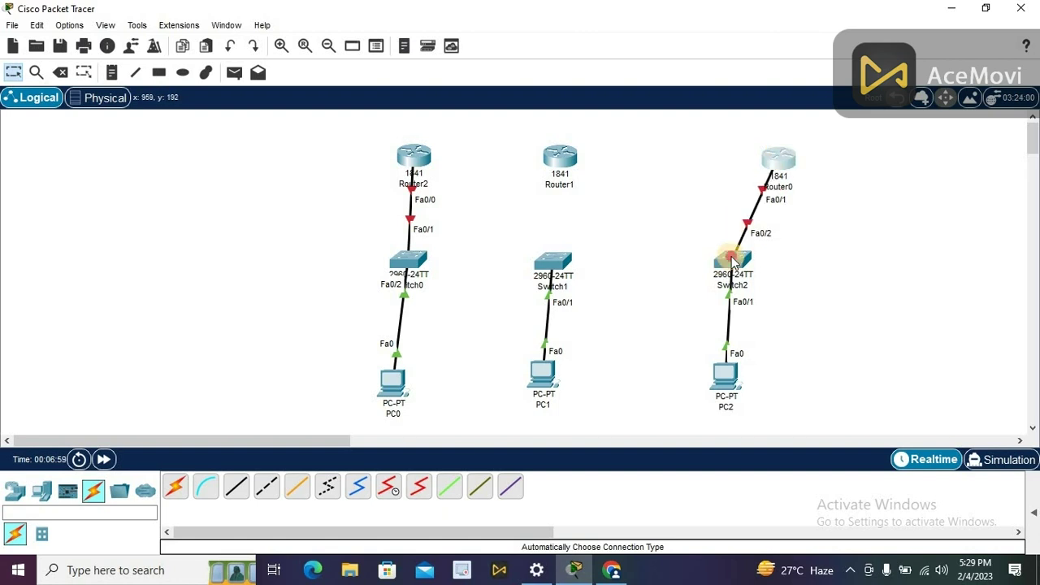
{"action": "left_click_drag", "start_coordinate": [732, 260], "coordinate": [780, 277]}
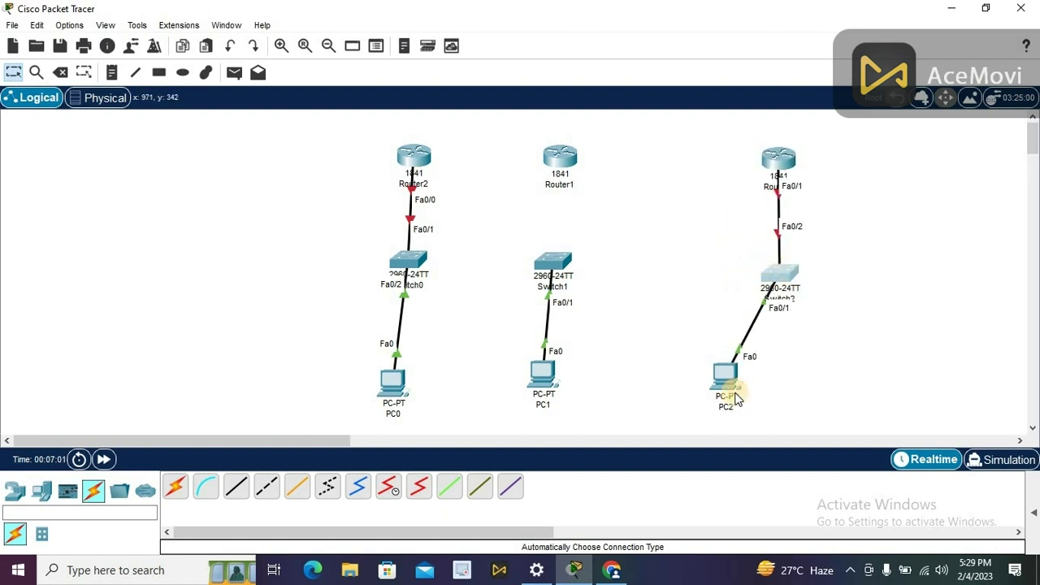
{"action": "left_click_drag", "start_coordinate": [725, 375], "coordinate": [779, 384]}
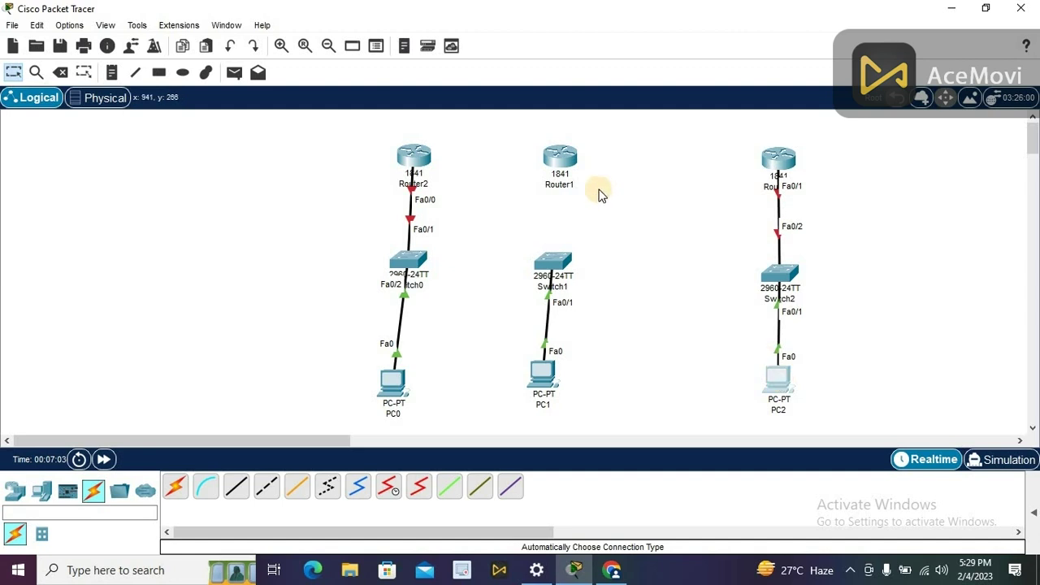
{"action": "left_click_drag", "start_coordinate": [562, 155], "coordinate": [598, 156]}
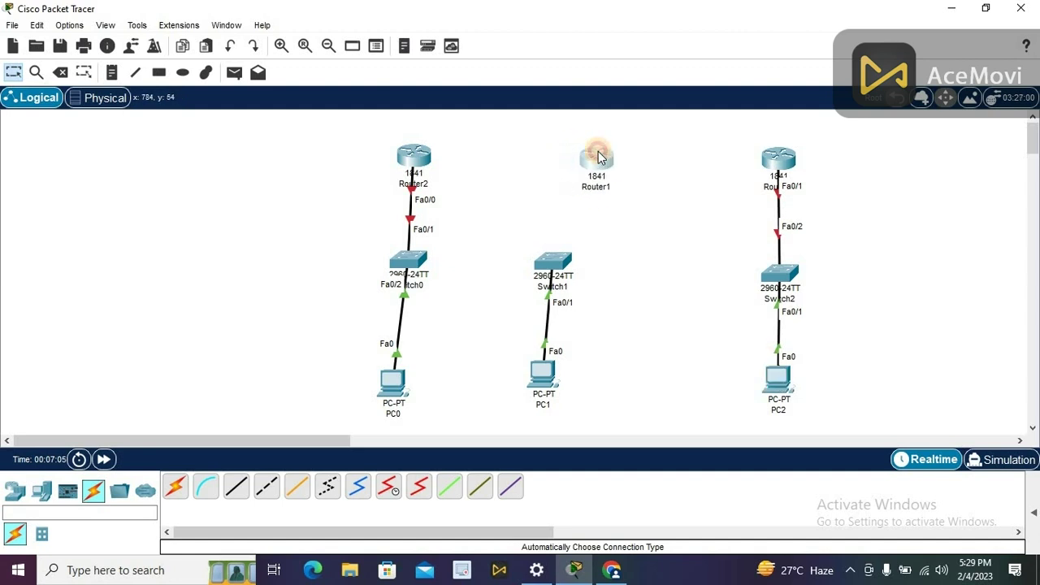
{"action": "left_click", "coordinate": [553, 264]}
{"action": "left_click_drag", "start_coordinate": [553, 264], "coordinate": [596, 276]}
{"action": "left_click", "coordinate": [544, 370]}
{"action": "left_click_drag", "start_coordinate": [544, 379], "coordinate": [594, 385]}
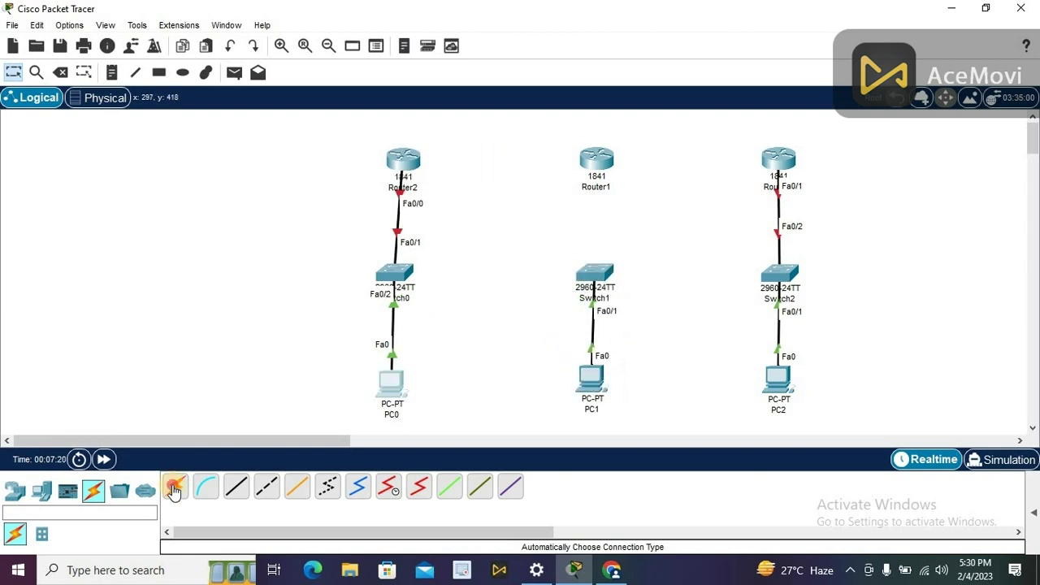
Connect Router1 to Router2, Router0 to Router1, and Switch1 to Router1 with automatically chosen cables.
{"action": "left_click", "coordinate": [174, 487]}
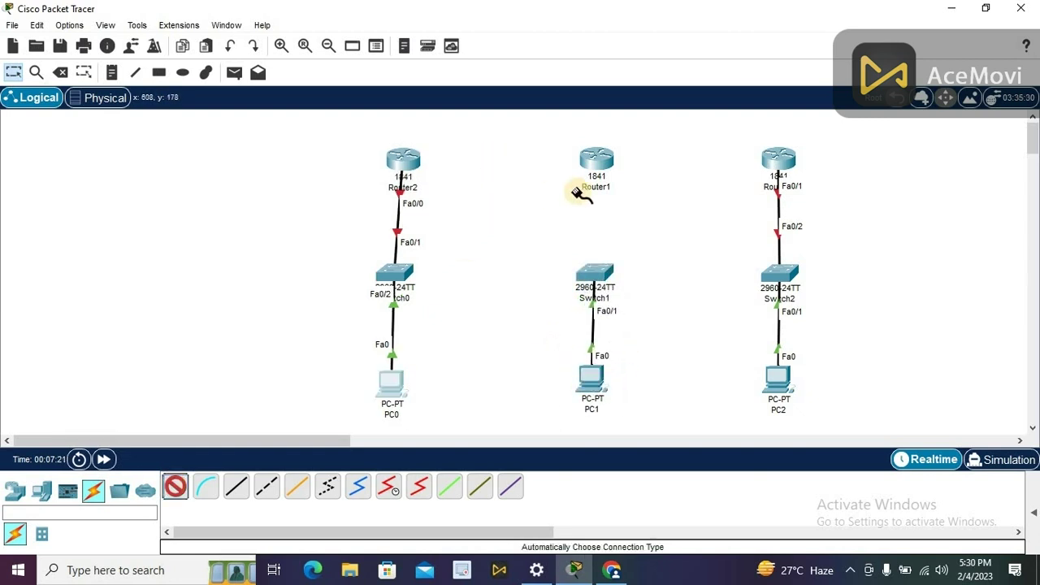
{"action": "left_click", "coordinate": [598, 157]}
{"action": "left_click", "coordinate": [404, 157]}
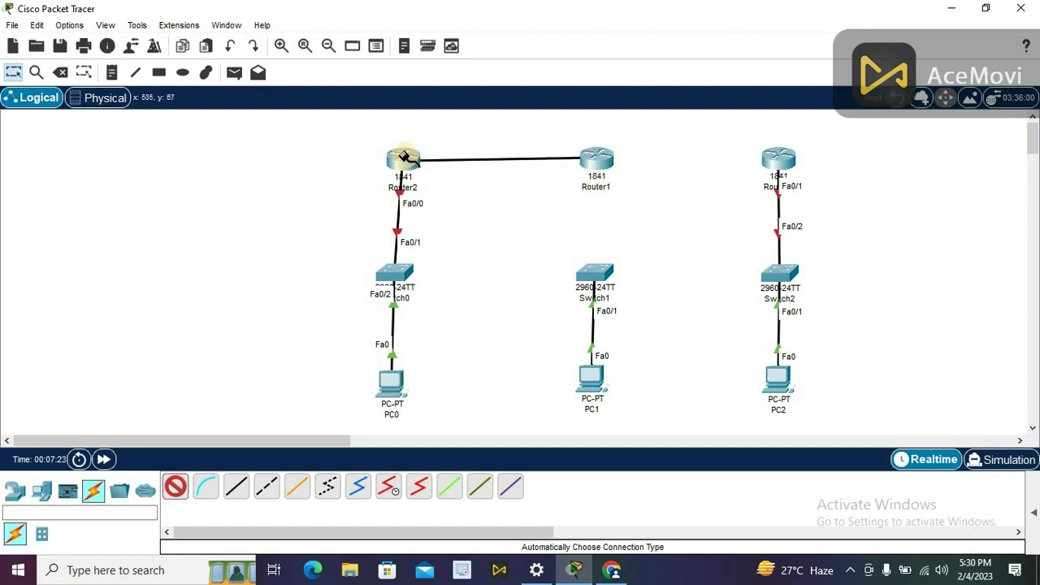
{"action": "left_click", "coordinate": [777, 158]}
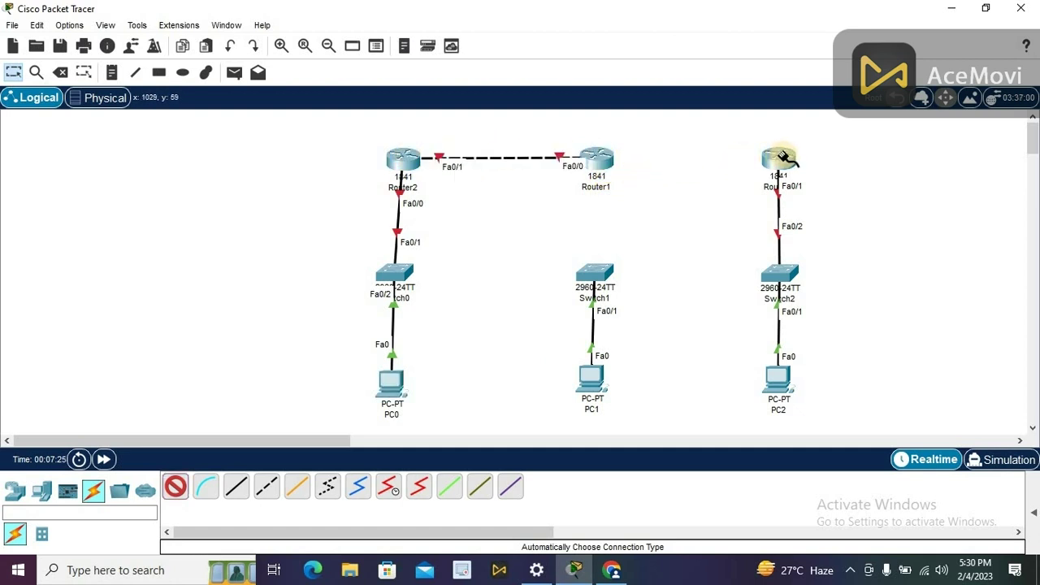
{"action": "left_click", "coordinate": [598, 158]}
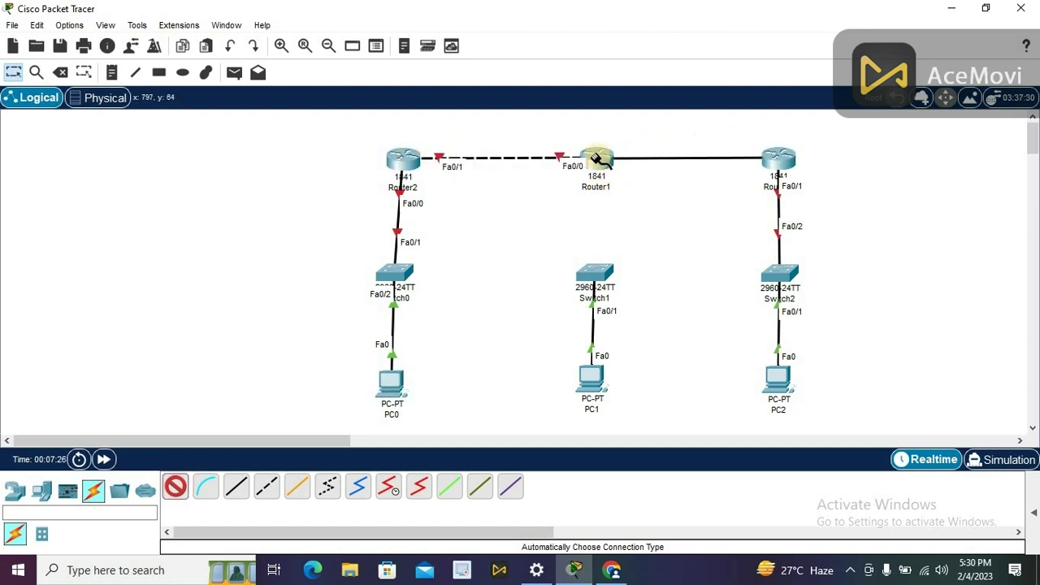
{"action": "left_click", "coordinate": [597, 273]}
{"action": "left_click", "coordinate": [597, 157]}
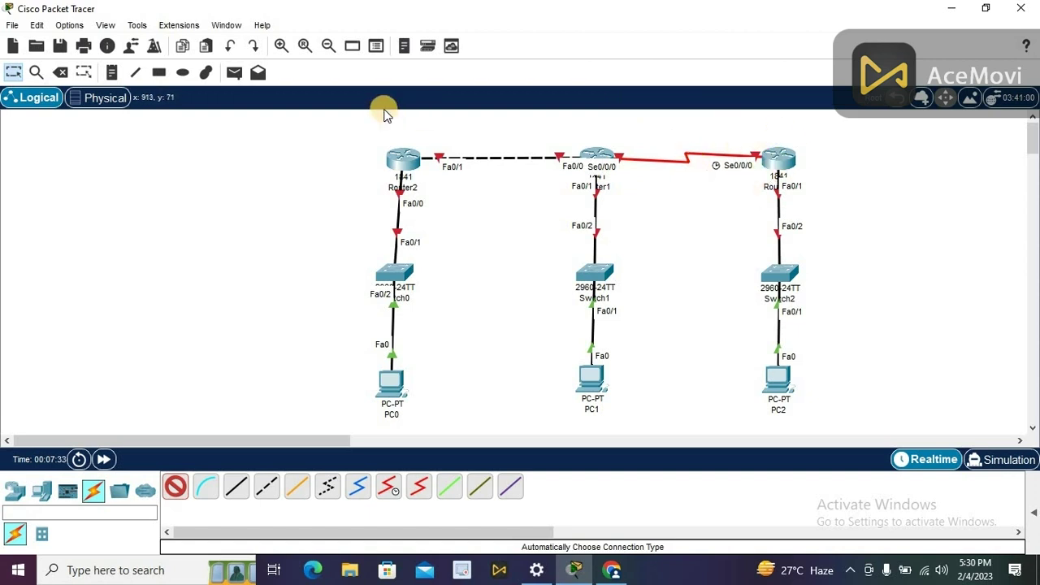
{"action": "left_click", "coordinate": [13, 72]}
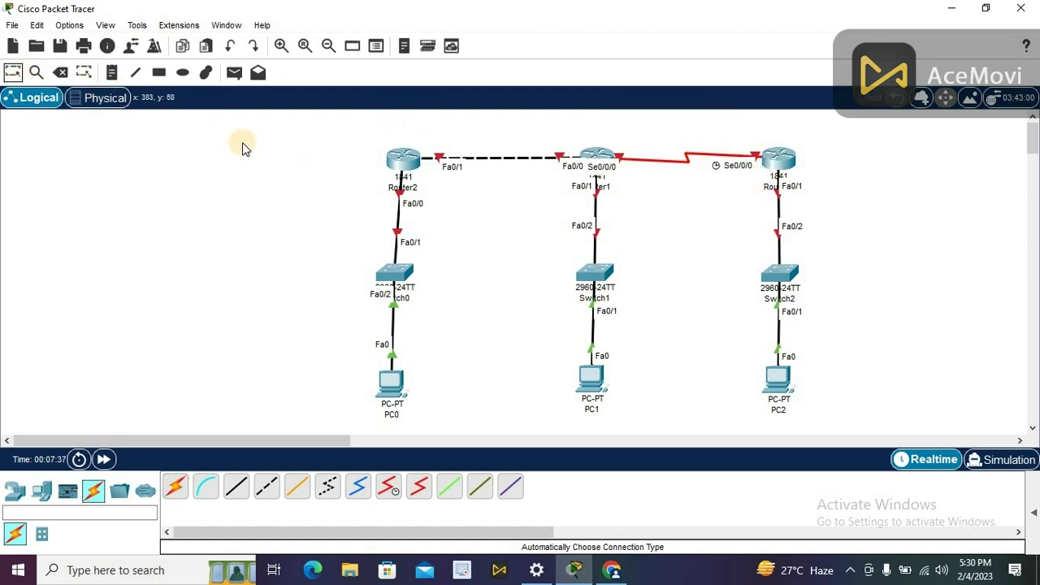
Label the Router2–Router1 link with notes: 10.0.0.0 mid-link, 10.0.0.1 near Router2, and 10.0.0.2 near Router1.
{"action": "left_click", "coordinate": [112, 72]}
{"action": "left_click", "coordinate": [290, 106]}
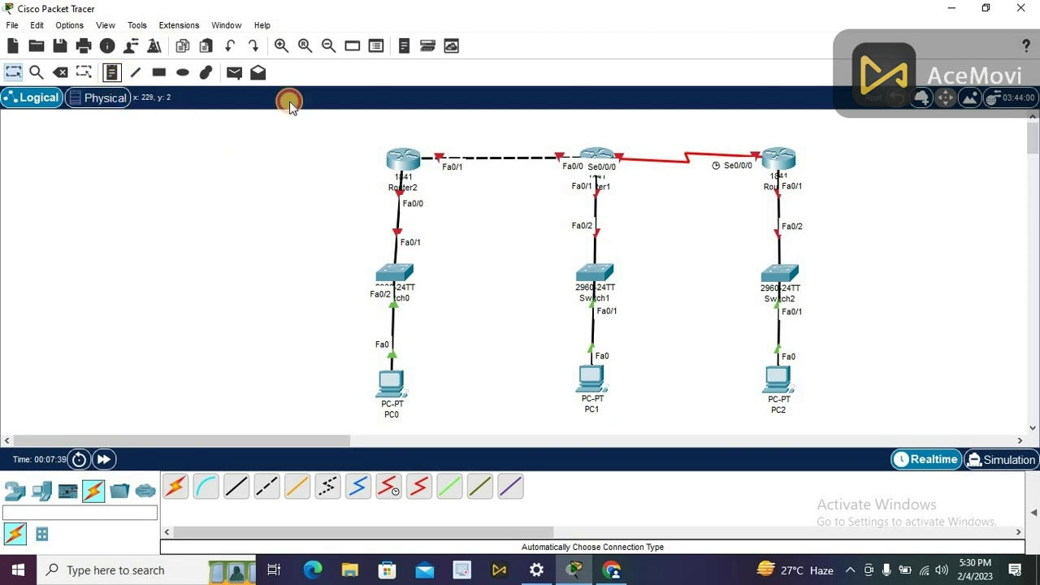
{"action": "left_click", "coordinate": [478, 143]}
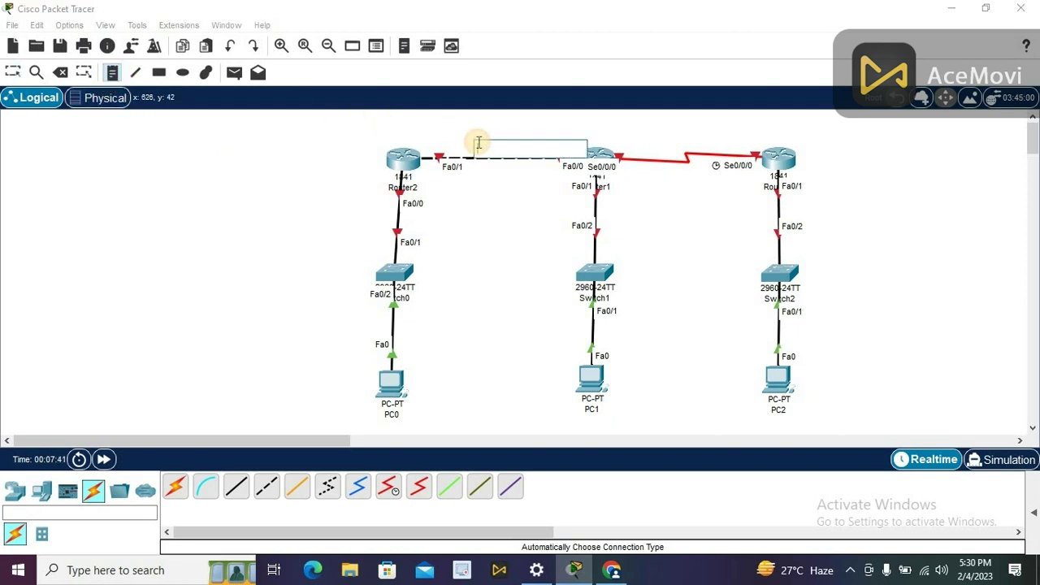
{"action": "type", "text": "10.0.0.0"}
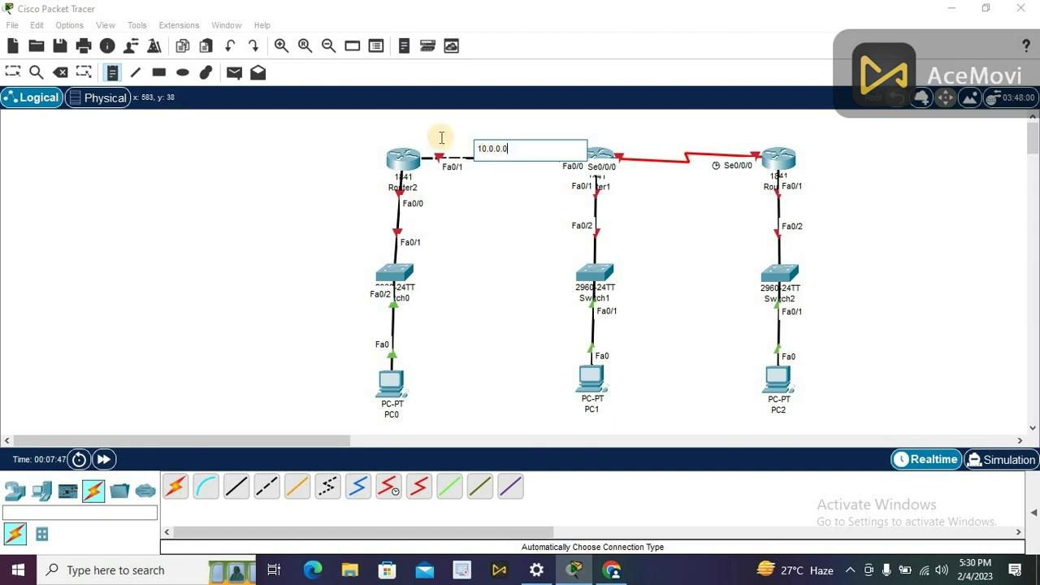
{"action": "left_click", "coordinate": [441, 137]}
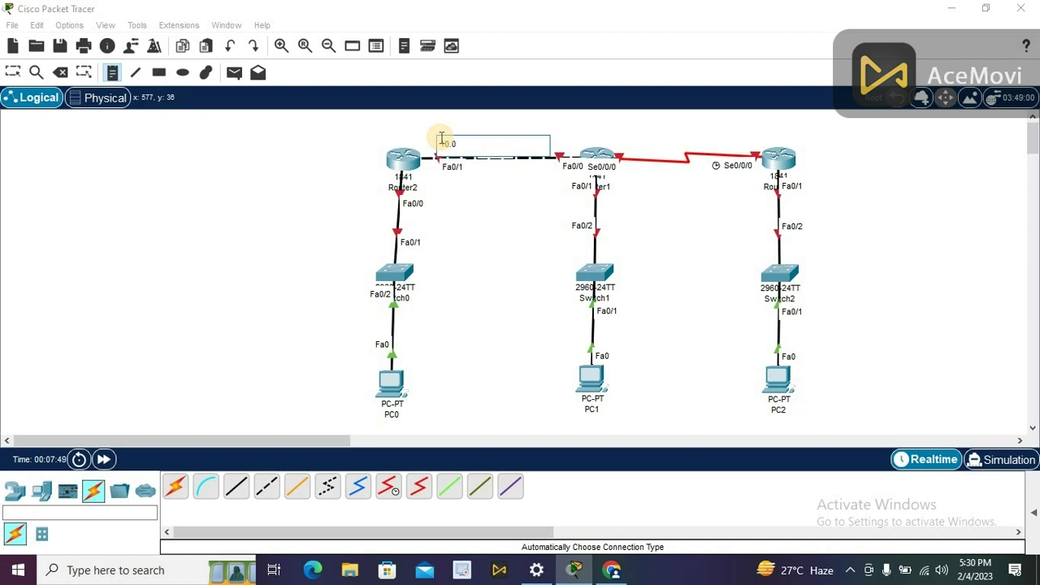
{"action": "type", "text": "10.0.0.1"}
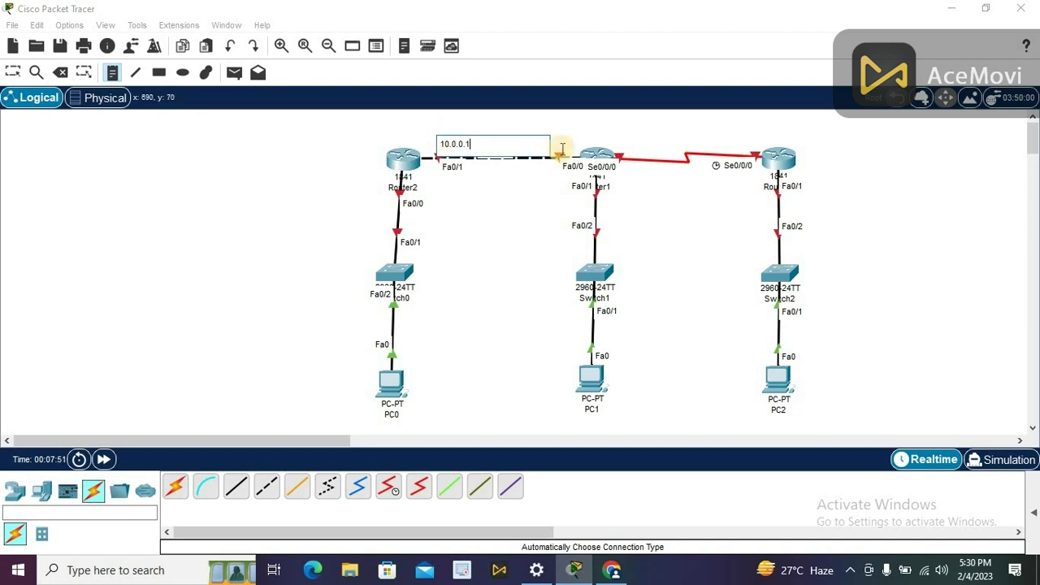
{"action": "left_click", "coordinate": [565, 141]}
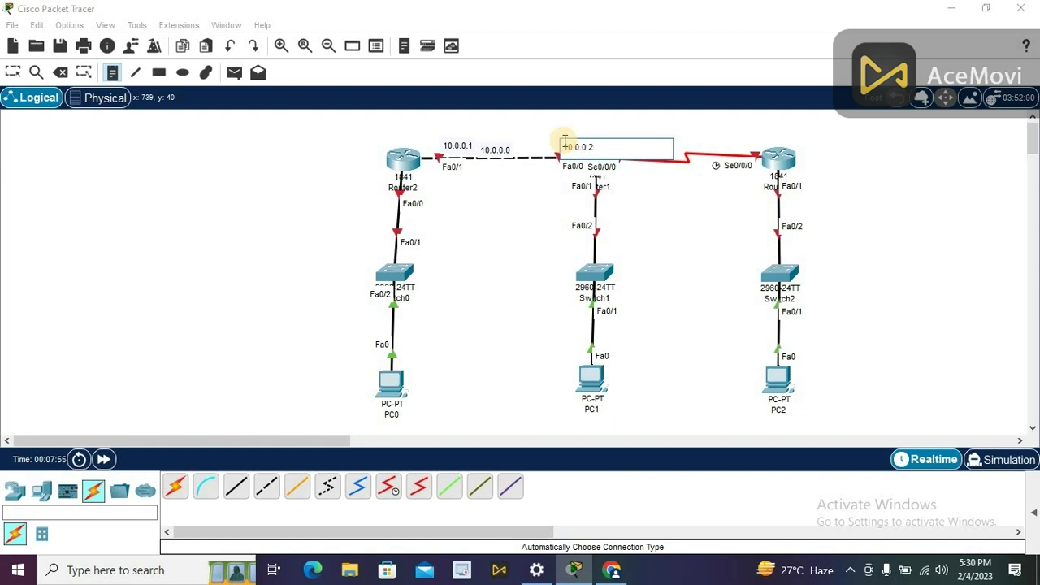
{"action": "left_click", "coordinate": [13, 73]}
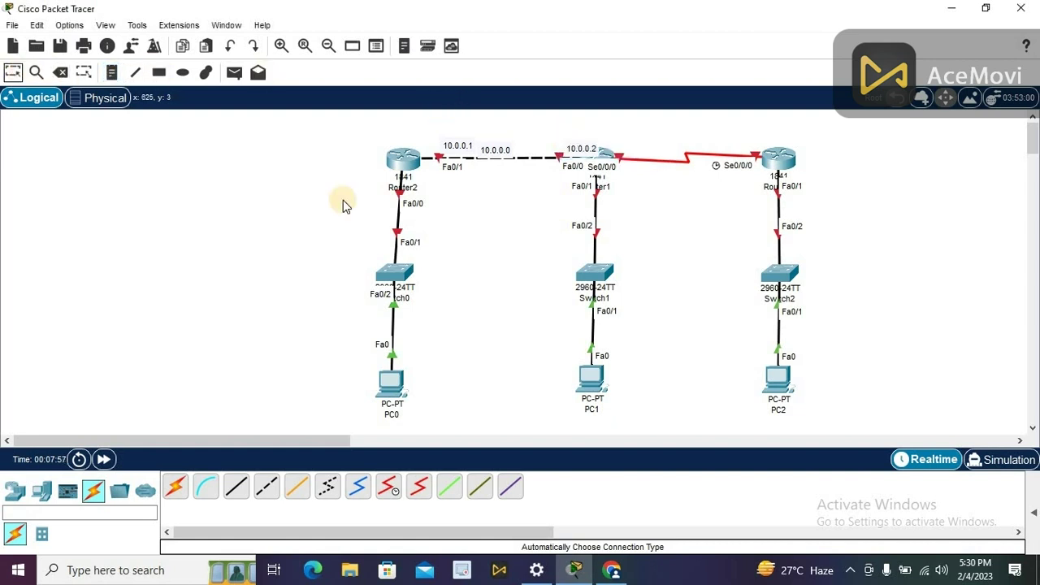
Move Router2, Switch0 and PC0 further left, keeping them roughly in one column with more room between the devices.
{"action": "left_click_drag", "start_coordinate": [413, 159], "coordinate": [356, 154]}
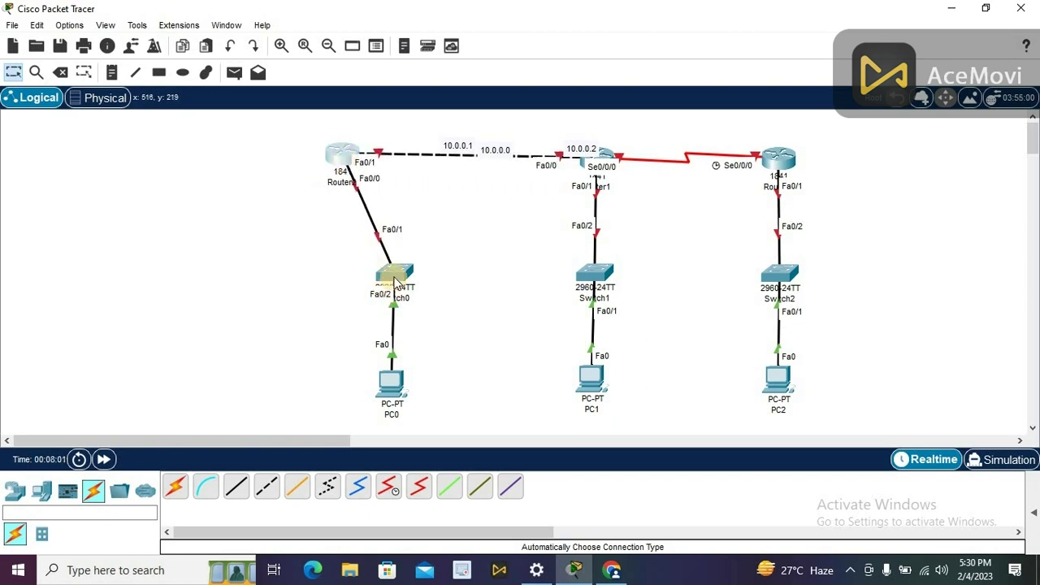
{"action": "left_click_drag", "start_coordinate": [396, 280], "coordinate": [346, 278]}
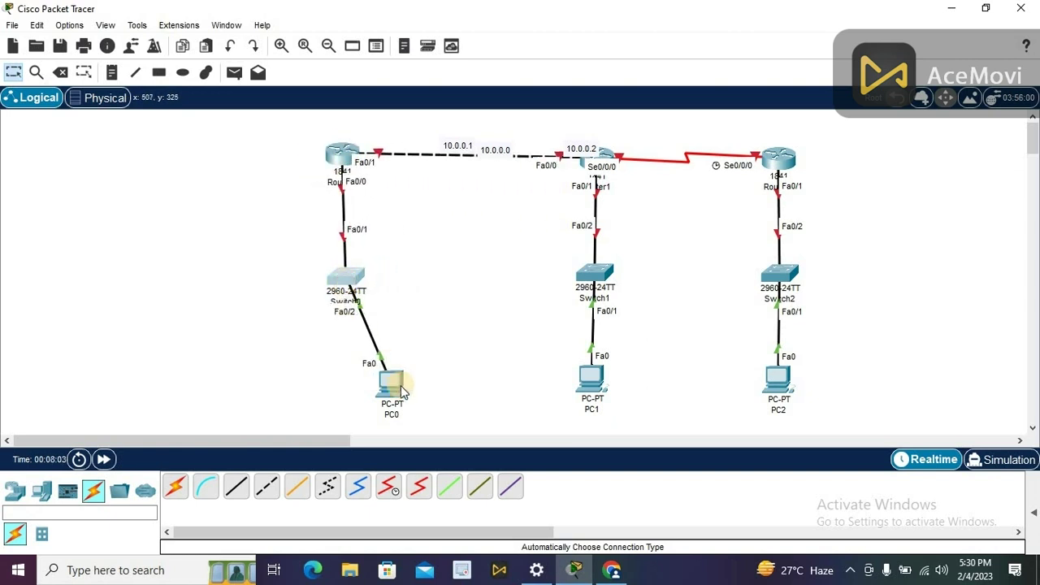
{"action": "left_click_drag", "start_coordinate": [398, 391], "coordinate": [352, 385]}
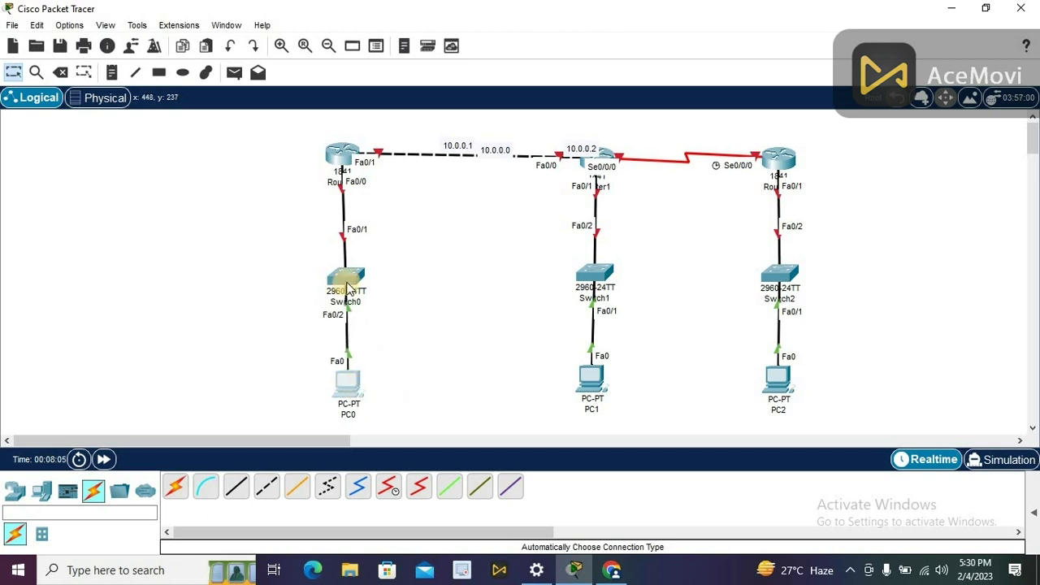
{"action": "left_click_drag", "start_coordinate": [351, 276], "coordinate": [345, 287]}
{"action": "left_click_drag", "start_coordinate": [341, 289], "coordinate": [339, 288]}
{"action": "left_click_drag", "start_coordinate": [341, 387], "coordinate": [325, 395]}
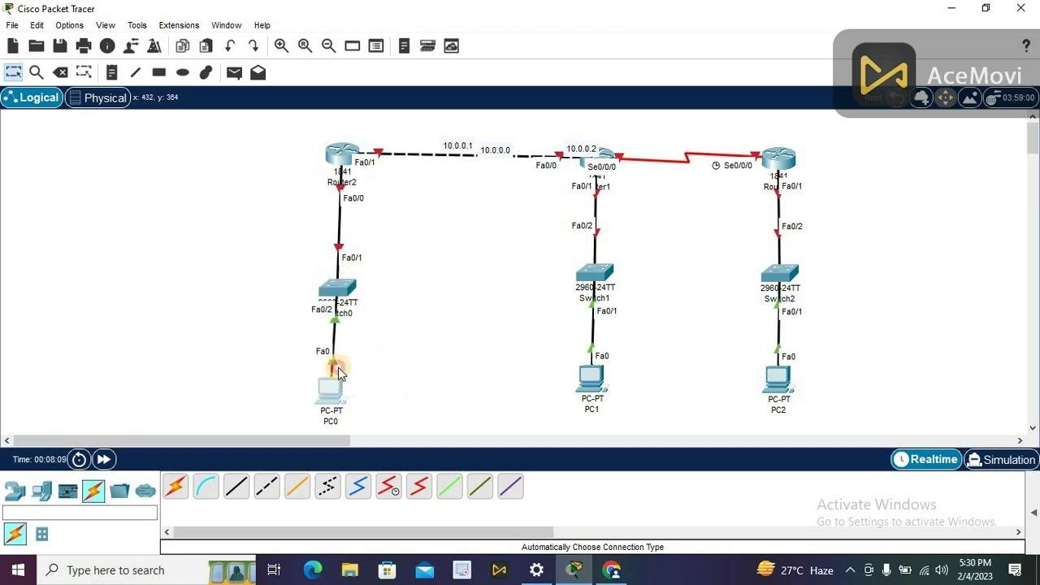
Reposition the address notes above the Router2–Router1 link: 10.0.0.1 beside Router2, 10.0.0.0 mid-link and 10.0.0.2 just before Router1.
{"action": "left_click_drag", "start_coordinate": [464, 146], "coordinate": [371, 139]}
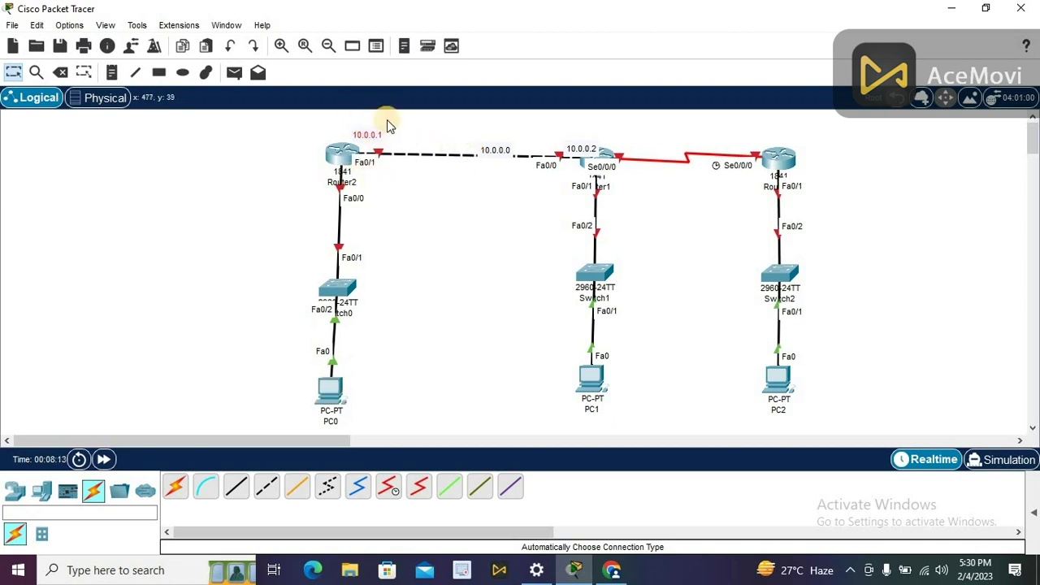
{"action": "left_click_drag", "start_coordinate": [494, 149], "coordinate": [471, 135]}
{"action": "left_click_drag", "start_coordinate": [599, 145], "coordinate": [560, 142]}
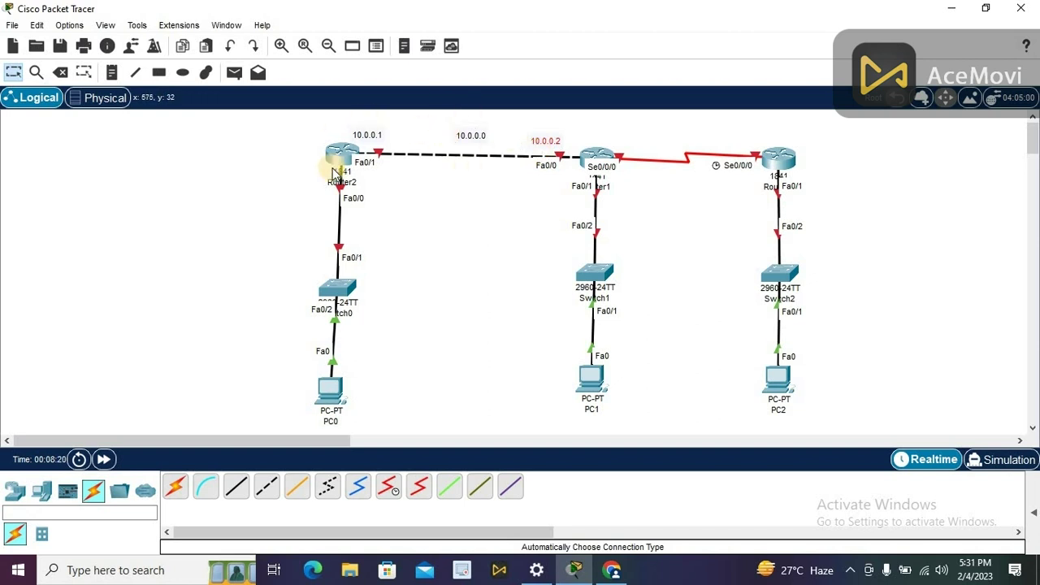
Label the Router1–Router0 link with notes: 20.0.0.0 mid-link, 20.0.0.1 near Router1, and 20.0.0.2 near Router0.
{"action": "left_click", "coordinate": [113, 72]}
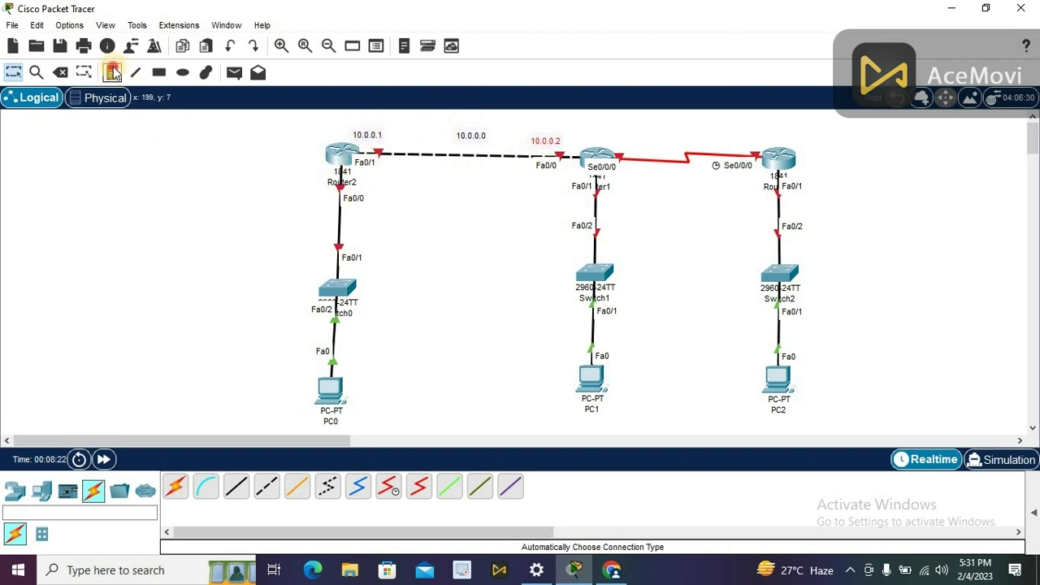
{"action": "left_click", "coordinate": [658, 141]}
{"action": "type", "text": "20.0.0.0"}
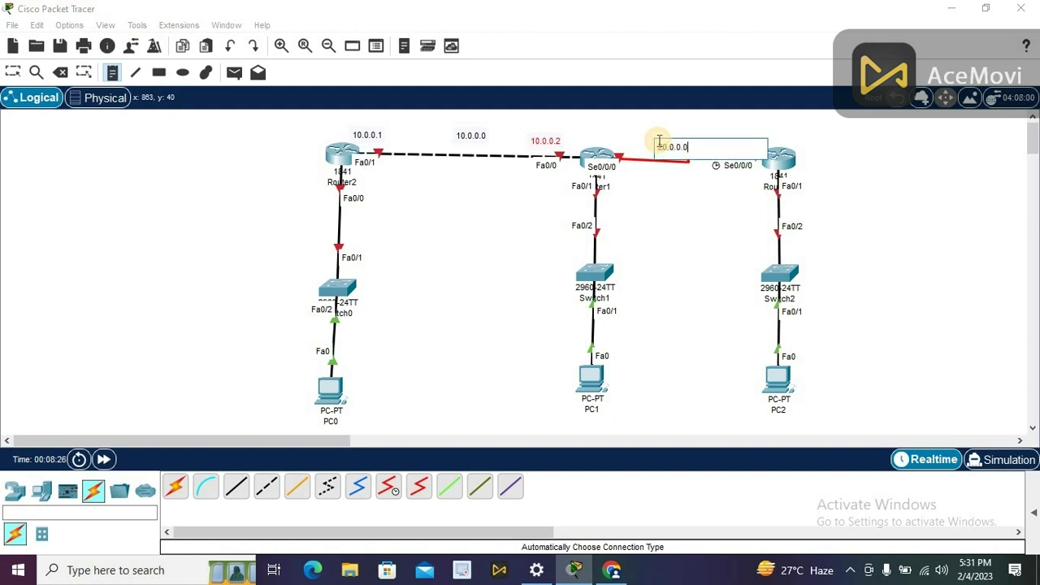
{"action": "left_click", "coordinate": [611, 137]}
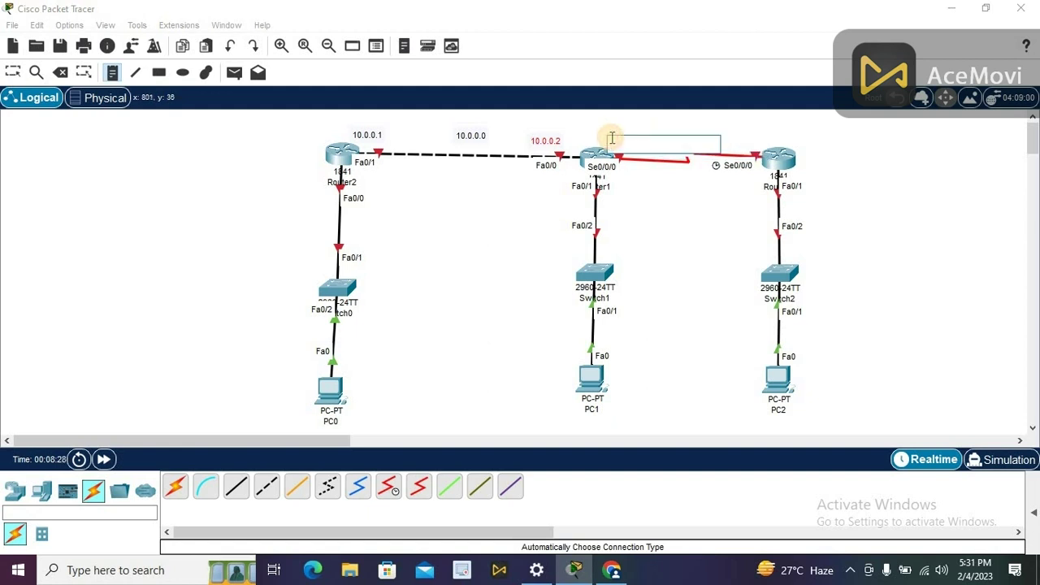
{"action": "type", "text": "20.0"}
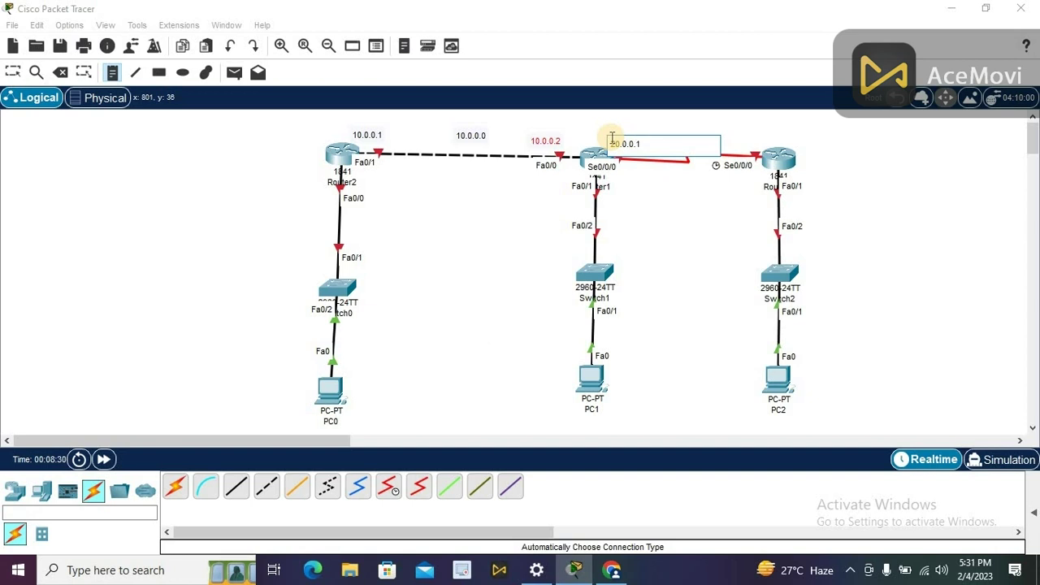
{"action": "type", "text": ".0.1"}
{"action": "left_click", "coordinate": [738, 137]}
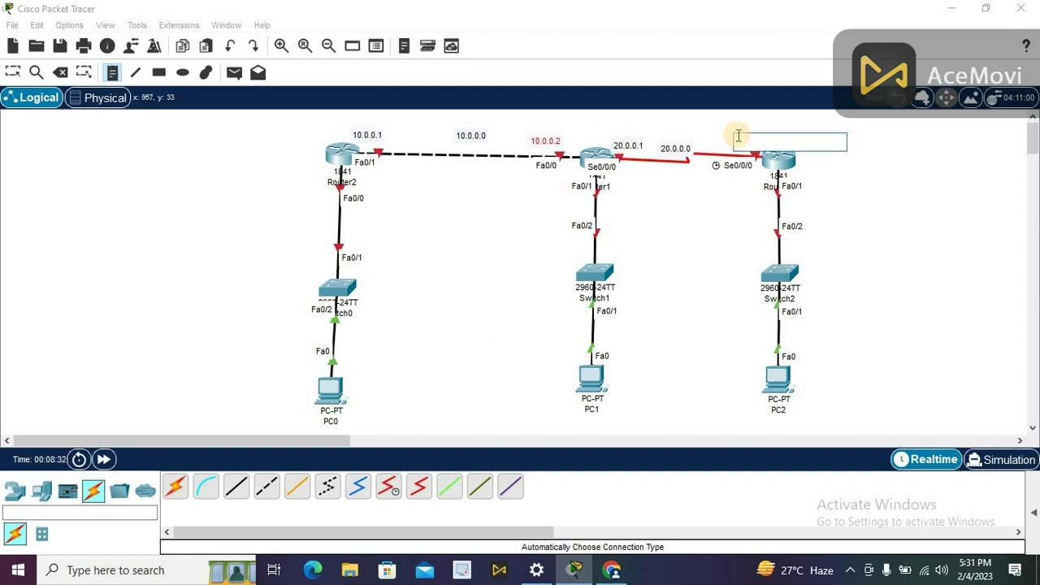
{"action": "type", "text": "20.0.0.2"}
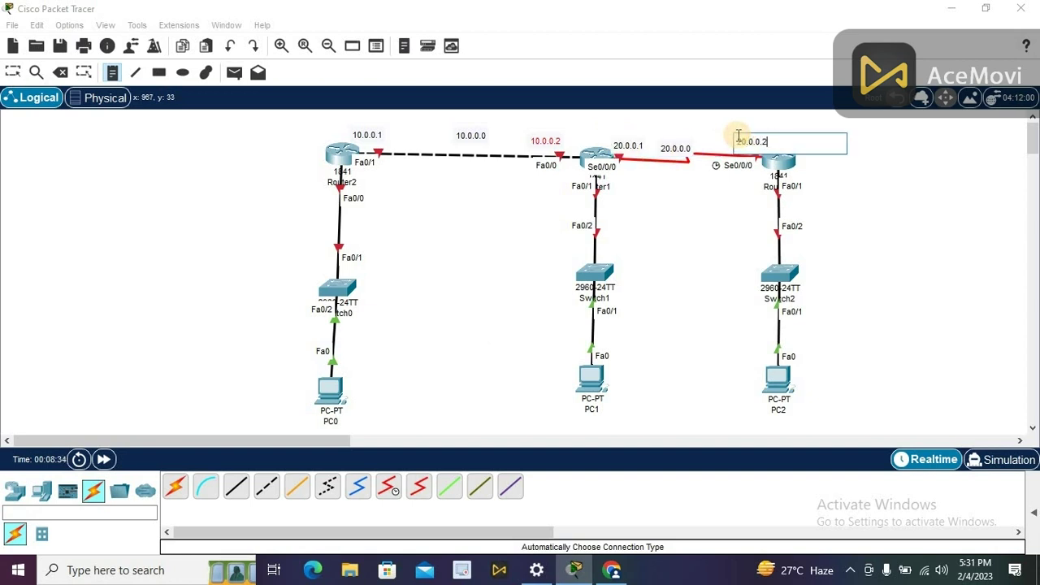
{"action": "left_click", "coordinate": [13, 75]}
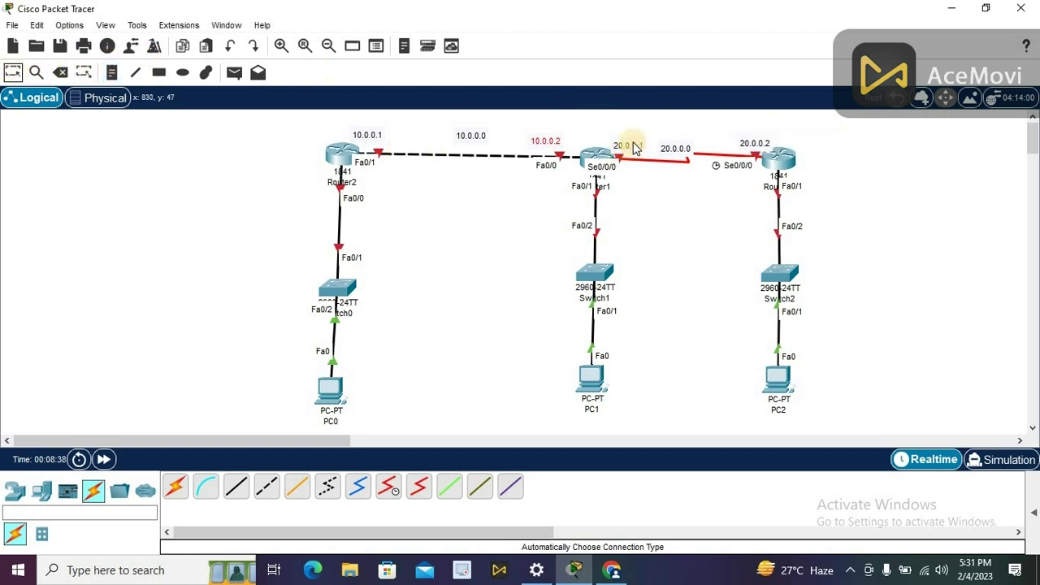
Move Router0, Switch2 and PC2 further right, keeping them roughly in one column, and adjust the 20.0.0.1 note beside Router1.
{"action": "left_click_drag", "start_coordinate": [630, 146], "coordinate": [619, 139]}
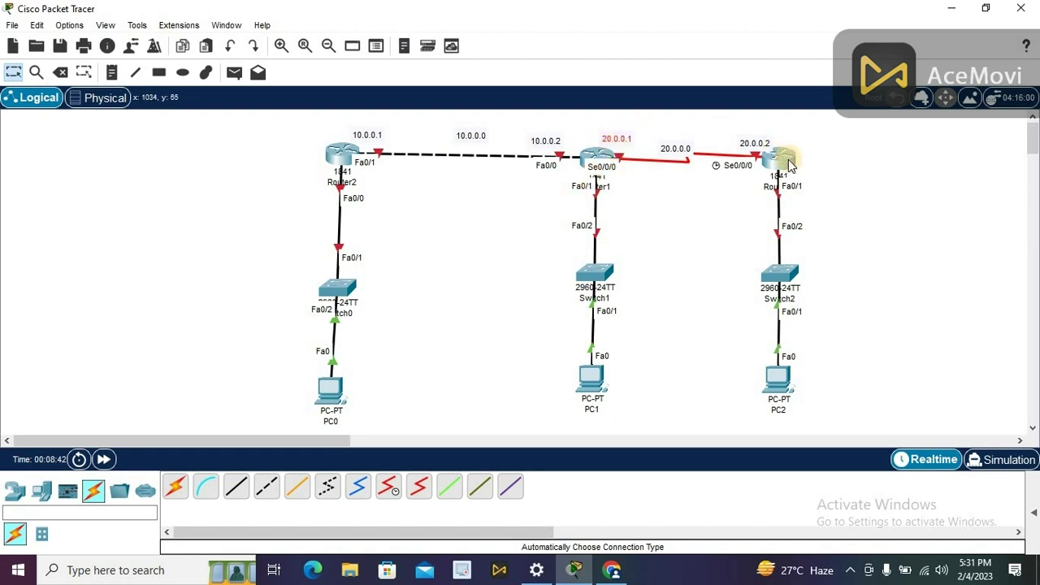
{"action": "left_click_drag", "start_coordinate": [785, 161], "coordinate": [853, 154]}
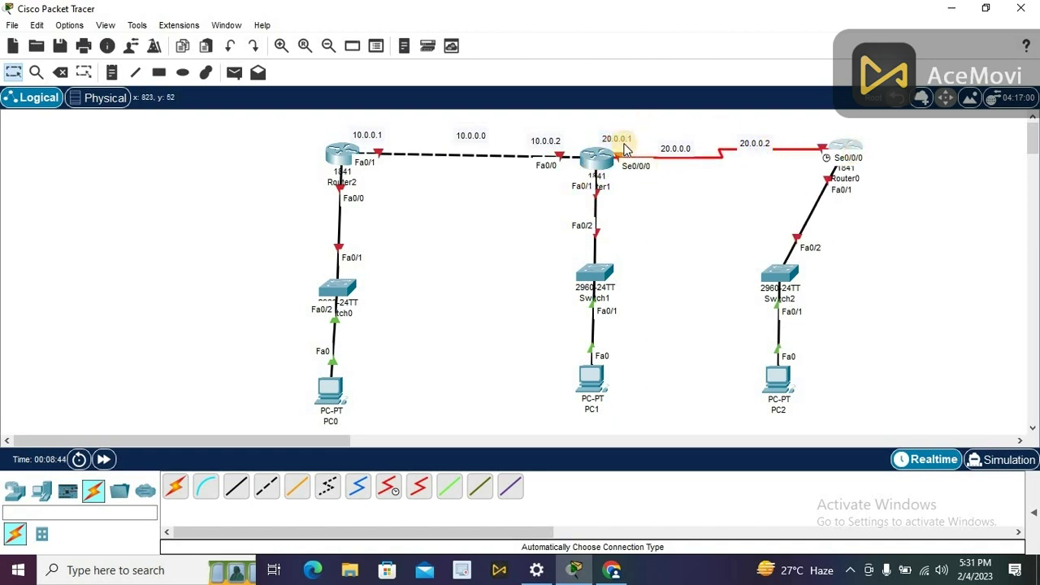
{"action": "left_click_drag", "start_coordinate": [619, 143], "coordinate": [633, 143]}
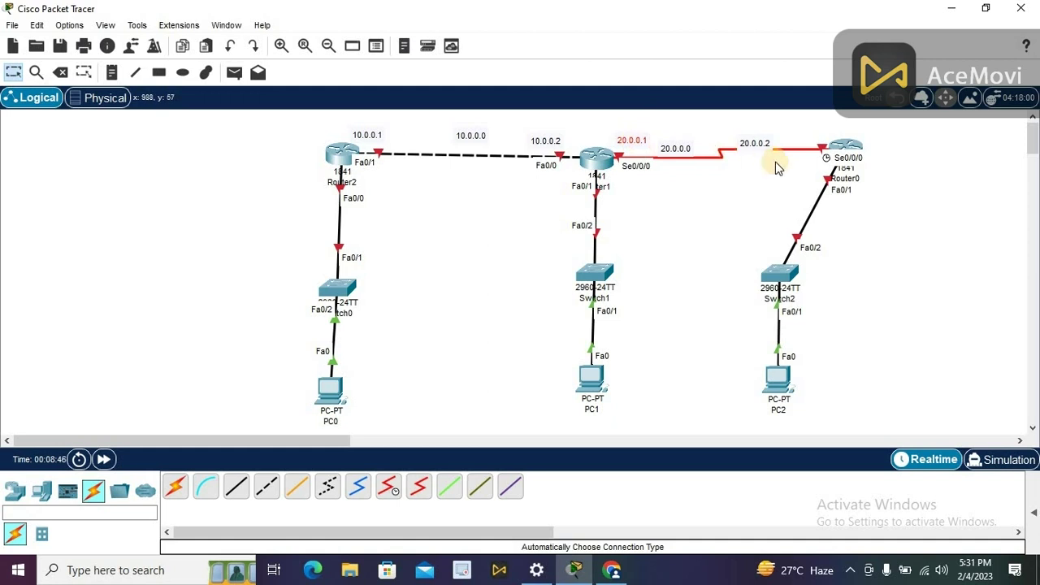
{"action": "left_click_drag", "start_coordinate": [786, 278], "coordinate": [852, 271]}
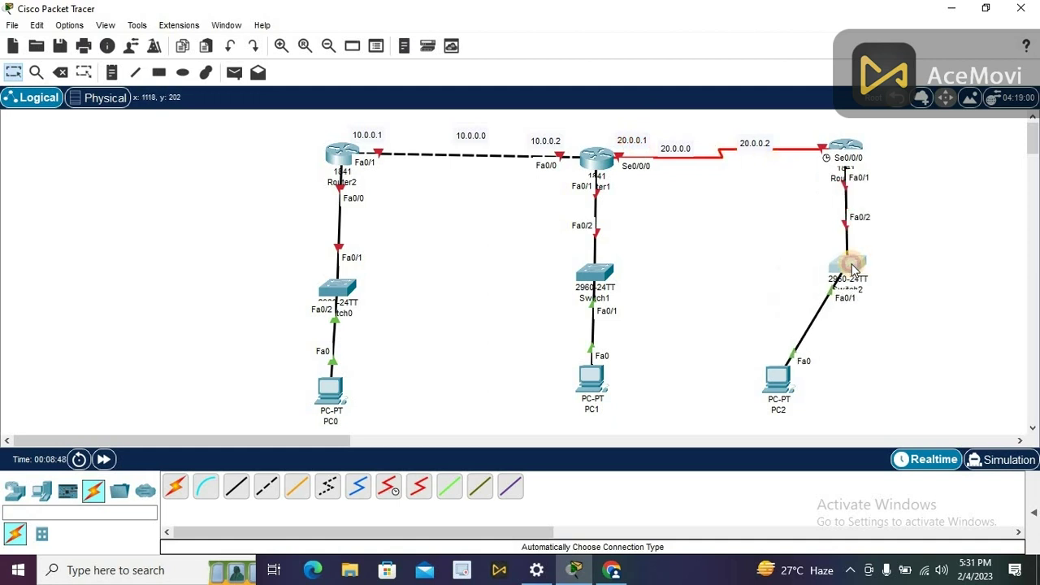
{"action": "left_click_drag", "start_coordinate": [784, 386], "coordinate": [858, 370]}
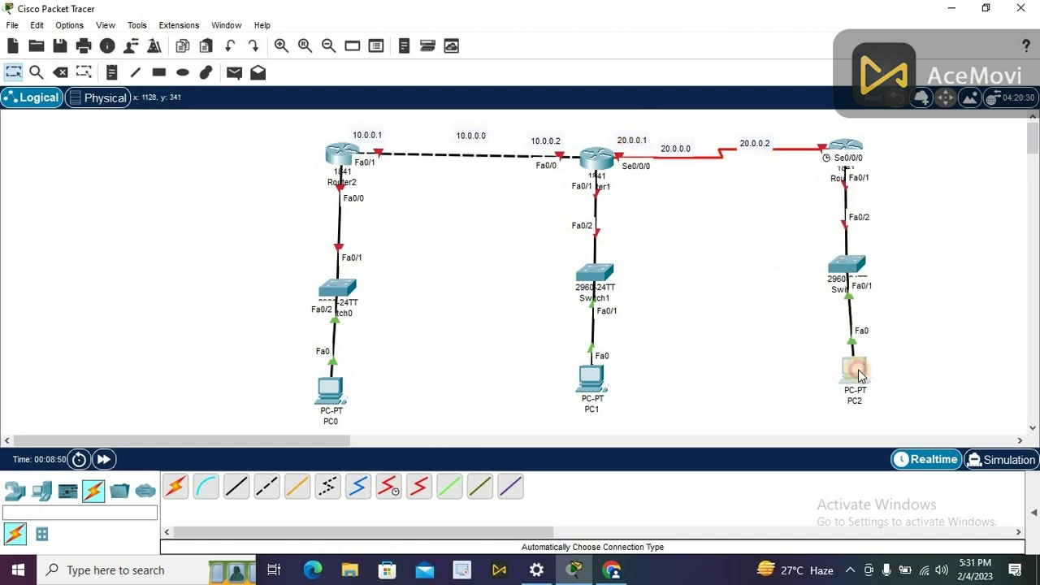
Reposition the notes above the Router1–Router0 link: 20.0.0.2 just before Router0, 20.0.0.0 mid-link and 20.0.0.1 above Router1's serial port.
{"action": "left_click", "coordinate": [756, 140]}
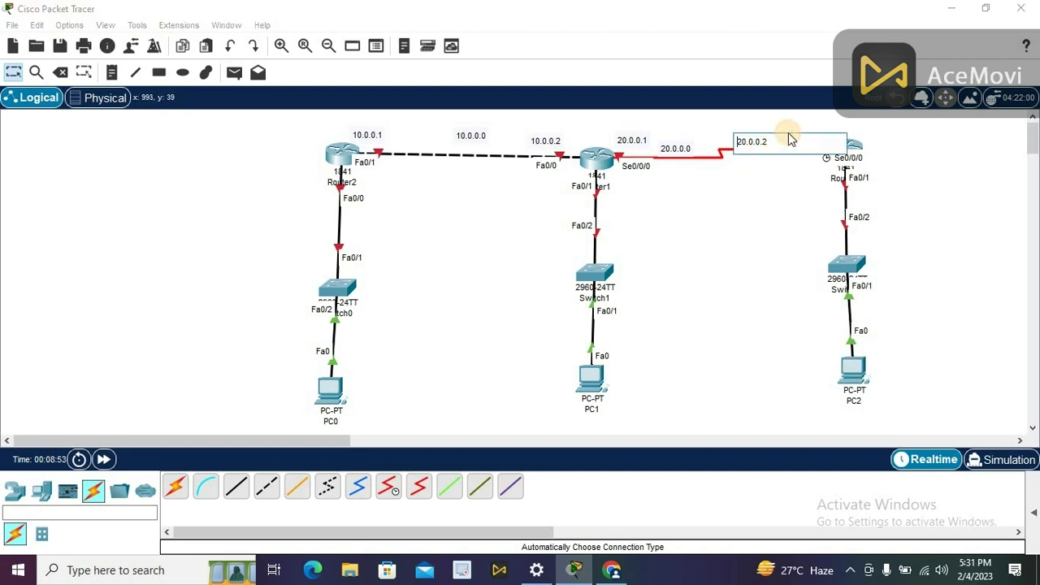
{"action": "left_click", "coordinate": [855, 199]}
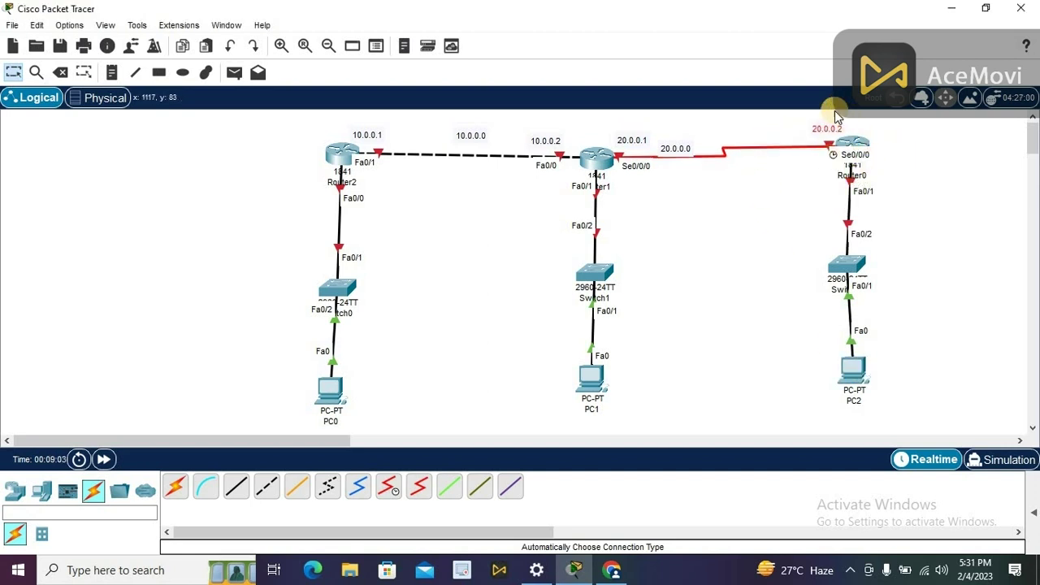
{"action": "left_click_drag", "start_coordinate": [864, 146], "coordinate": [801, 139]}
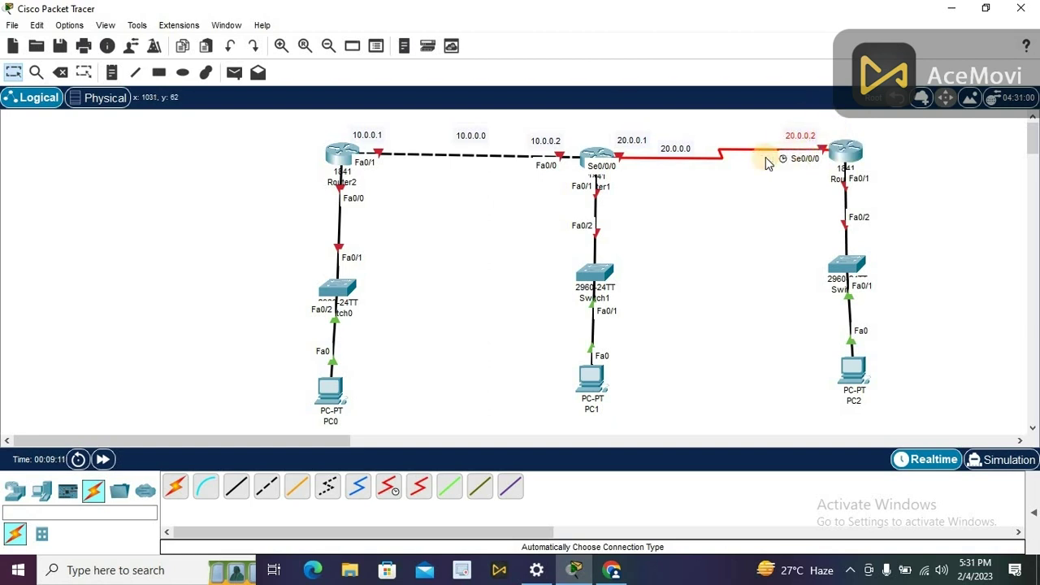
{"action": "left_click_drag", "start_coordinate": [675, 148], "coordinate": [708, 134]}
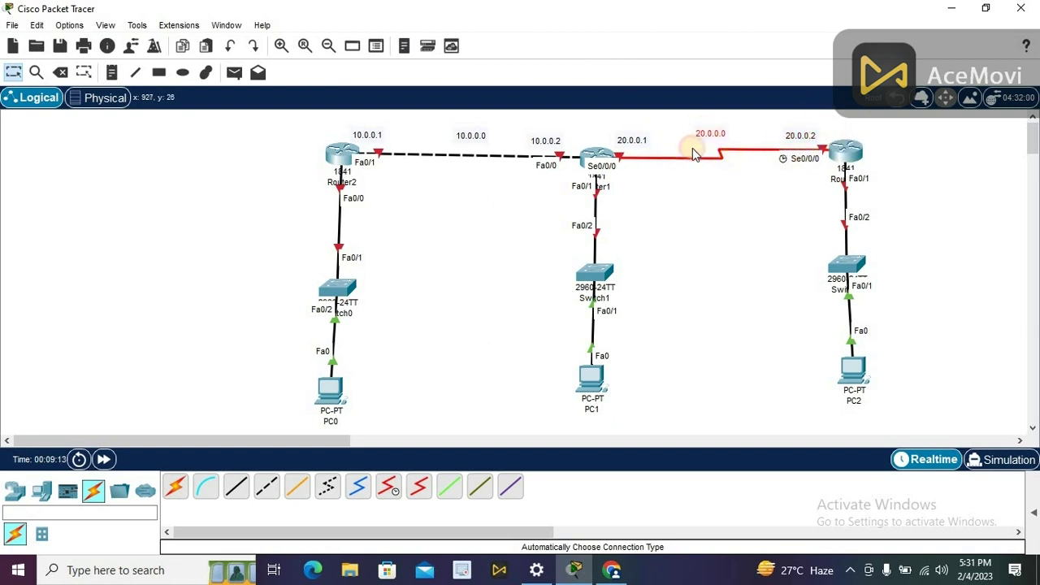
{"action": "left_click", "coordinate": [615, 143]}
{"action": "left_click_drag", "start_coordinate": [615, 143], "coordinate": [613, 134]}
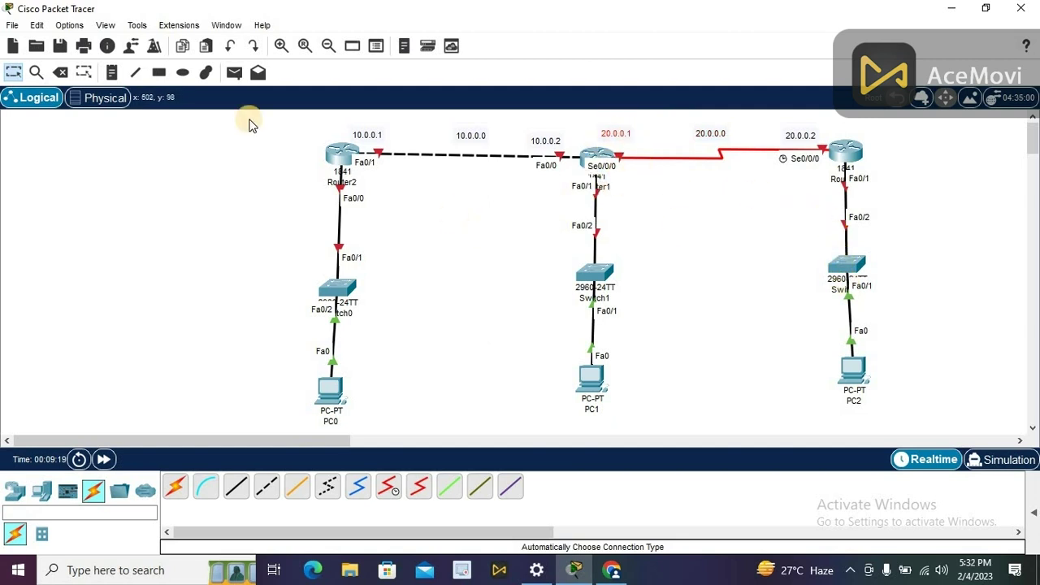
Label Router2's LAN with address notes: 192.168.1.1 left of Router2's Fa0/0 port and 192.168.1.2 left of PC0.
{"action": "left_click", "coordinate": [112, 72]}
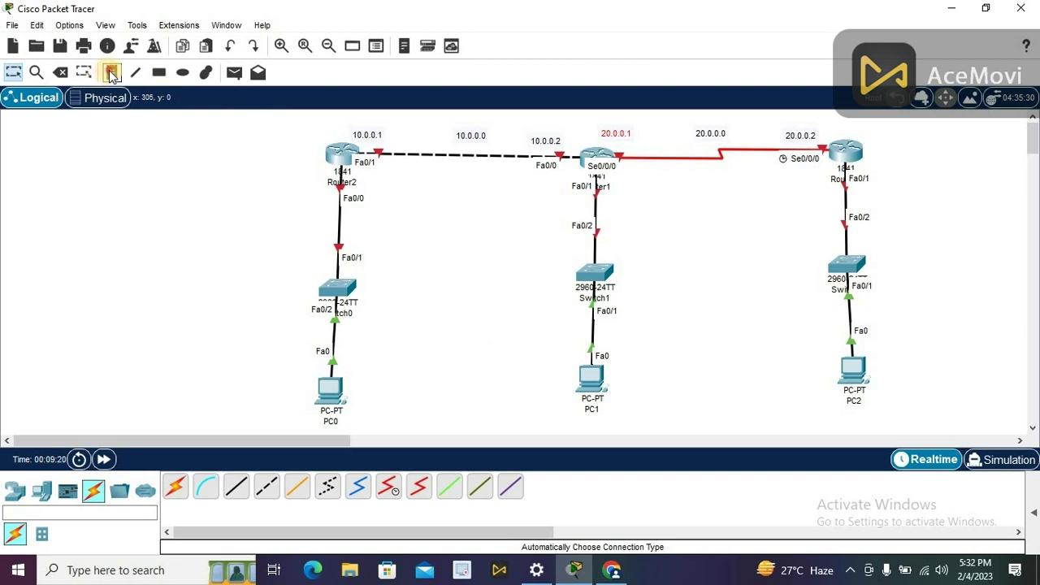
{"action": "left_click", "coordinate": [294, 193]}
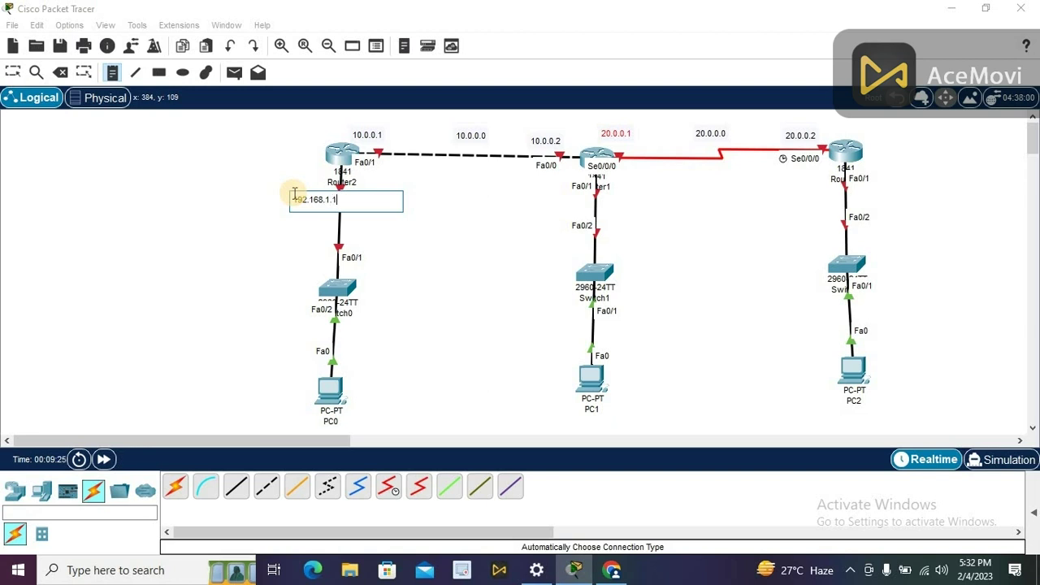
{"action": "left_click", "coordinate": [292, 400]}
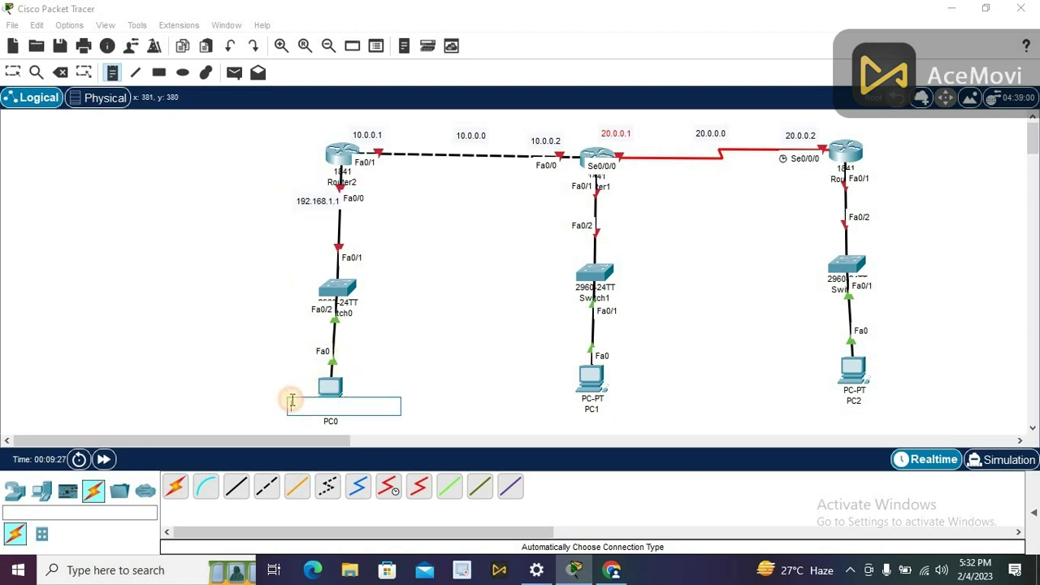
{"action": "type", "text": "192.168.1.2"}
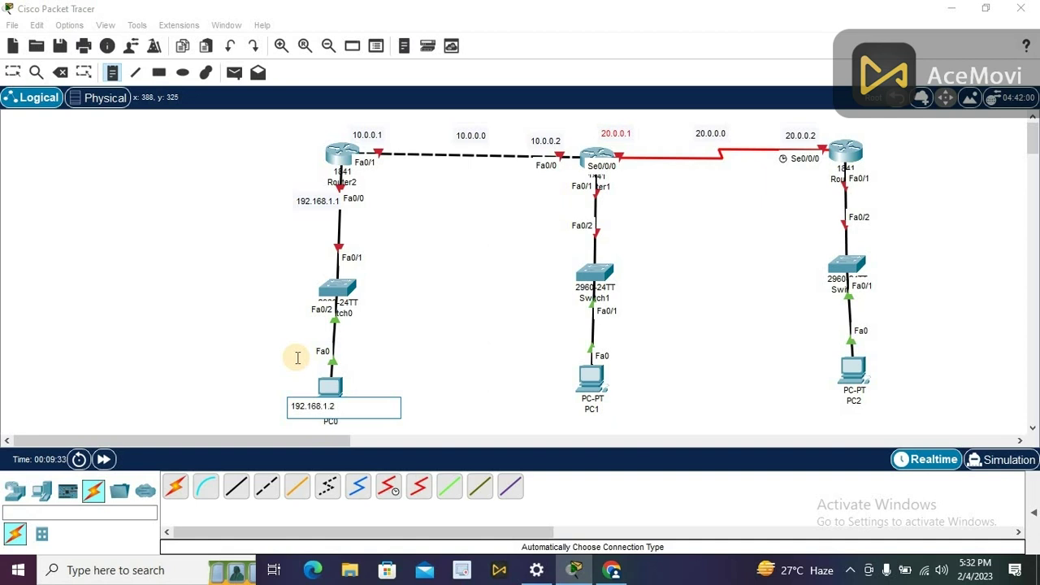
{"action": "left_click", "coordinate": [13, 72]}
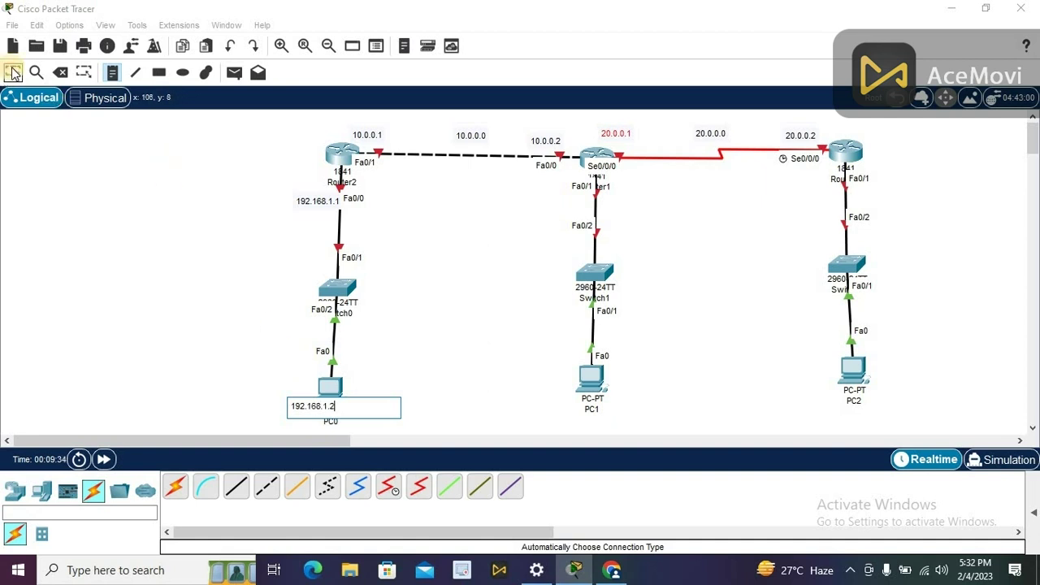
{"action": "left_click_drag", "start_coordinate": [313, 203], "coordinate": [295, 195]}
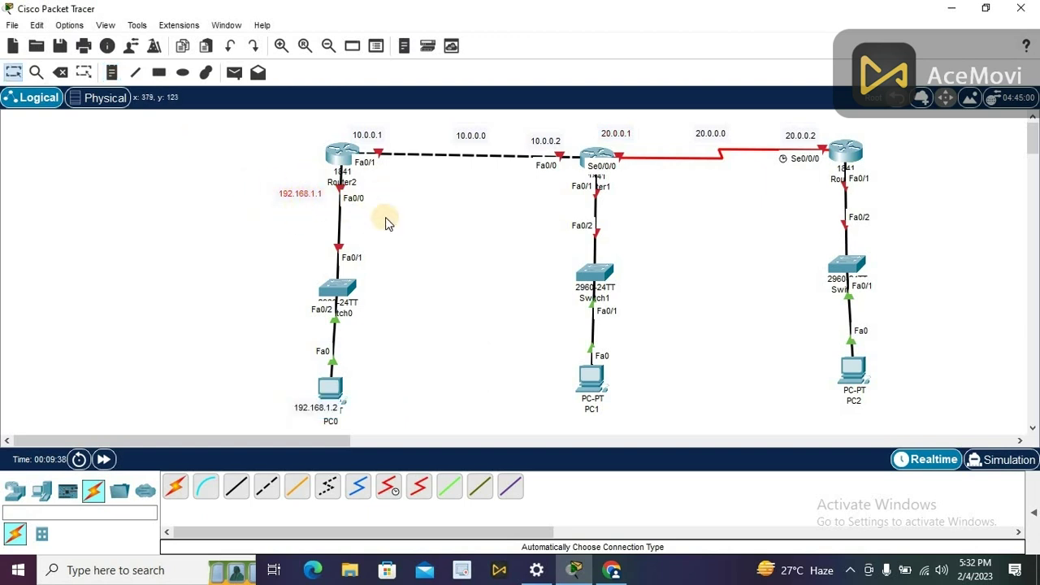
{"action": "left_click", "coordinate": [298, 409]}
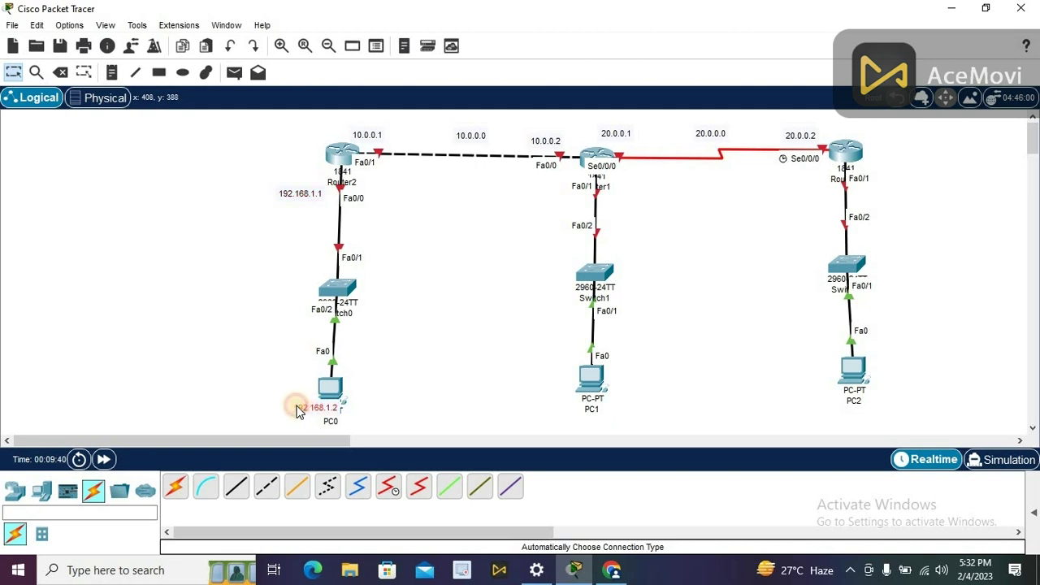
{"action": "left_click_drag", "start_coordinate": [280, 404], "coordinate": [266, 398]}
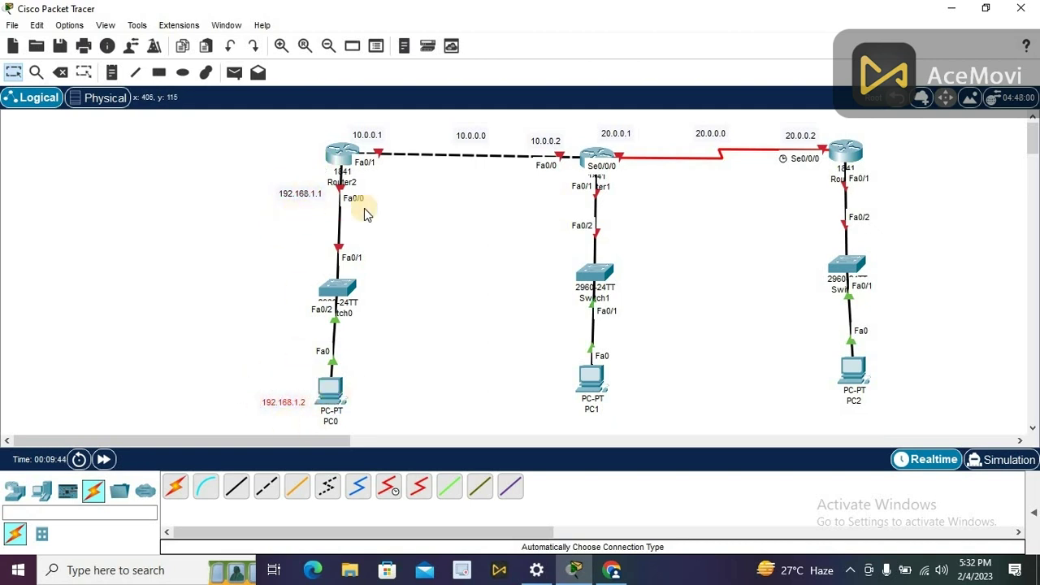
Label Router1's LAN with address notes: 192.168.2.1 right of Router1's Fa0/1 port and 192.168.2.2 just below PC1.
{"action": "left_click", "coordinate": [113, 73]}
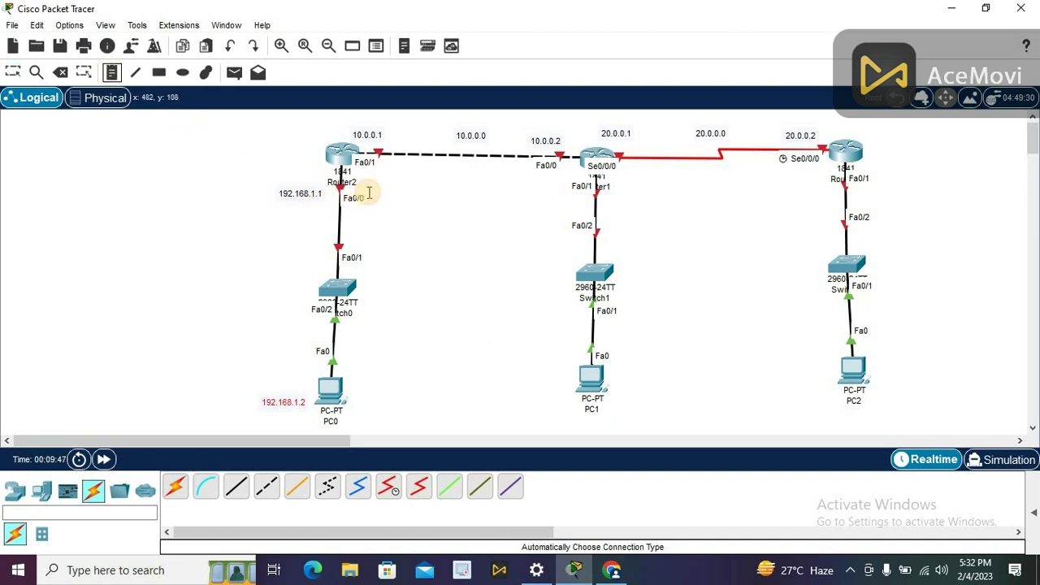
{"action": "left_click", "coordinate": [555, 185]}
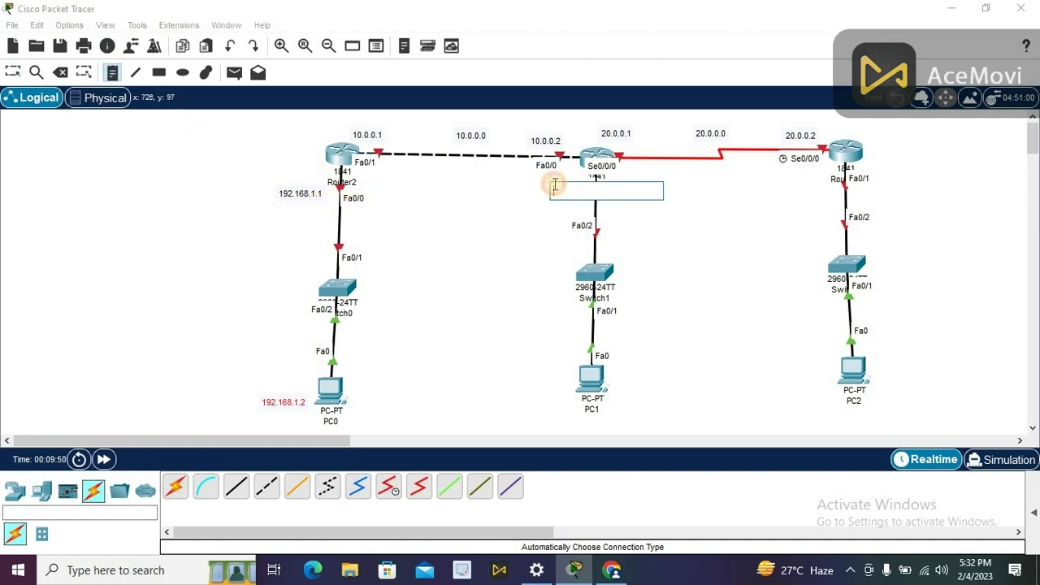
{"action": "type", "text": "192.168.2.1"}
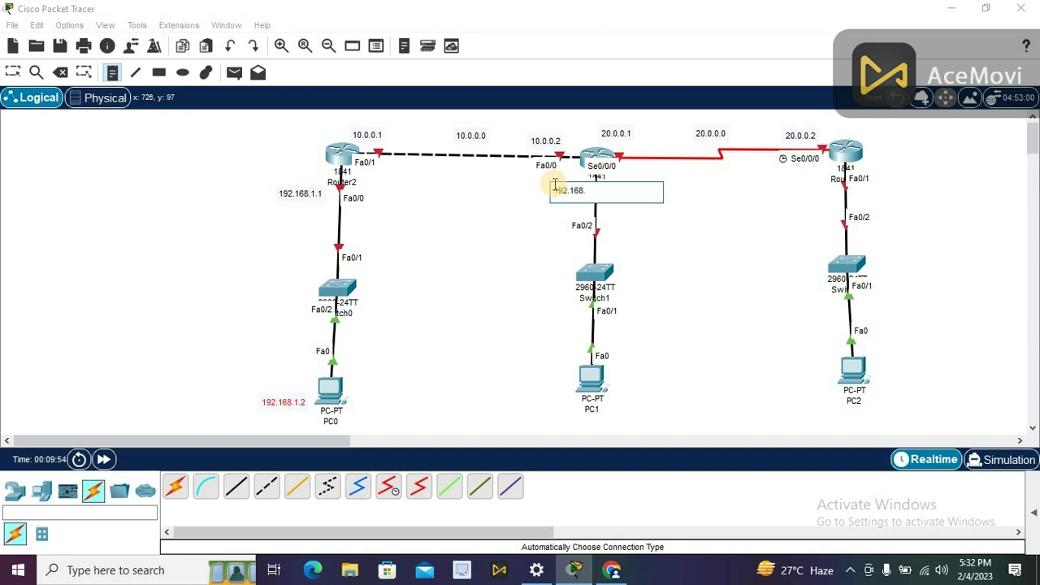
{"action": "left_click", "coordinate": [559, 388]}
{"action": "type", "text": "192.168.2.2"}
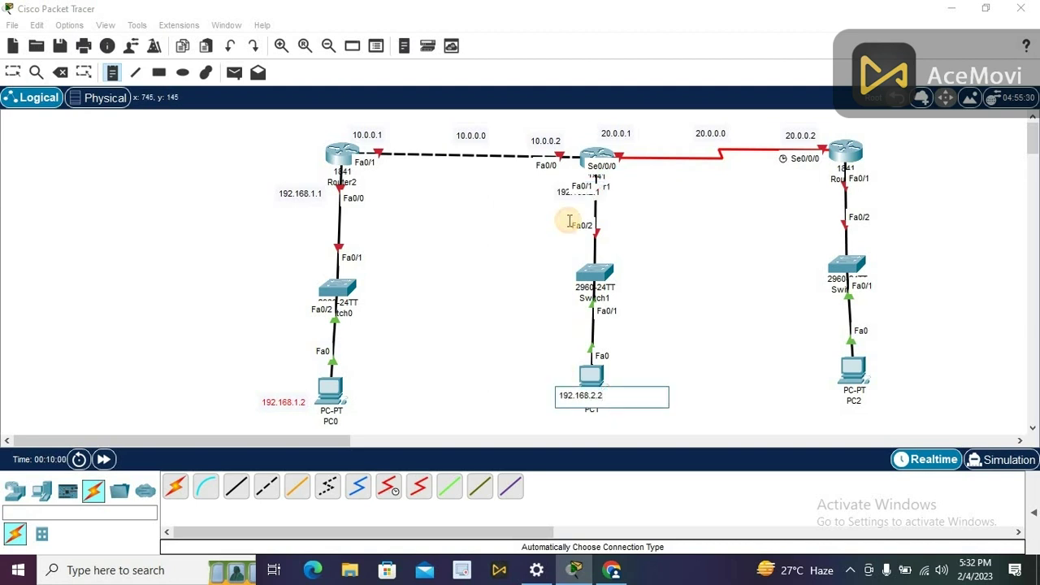
{"action": "left_click", "coordinate": [13, 73]}
{"action": "left_click_drag", "start_coordinate": [575, 191], "coordinate": [530, 191]}
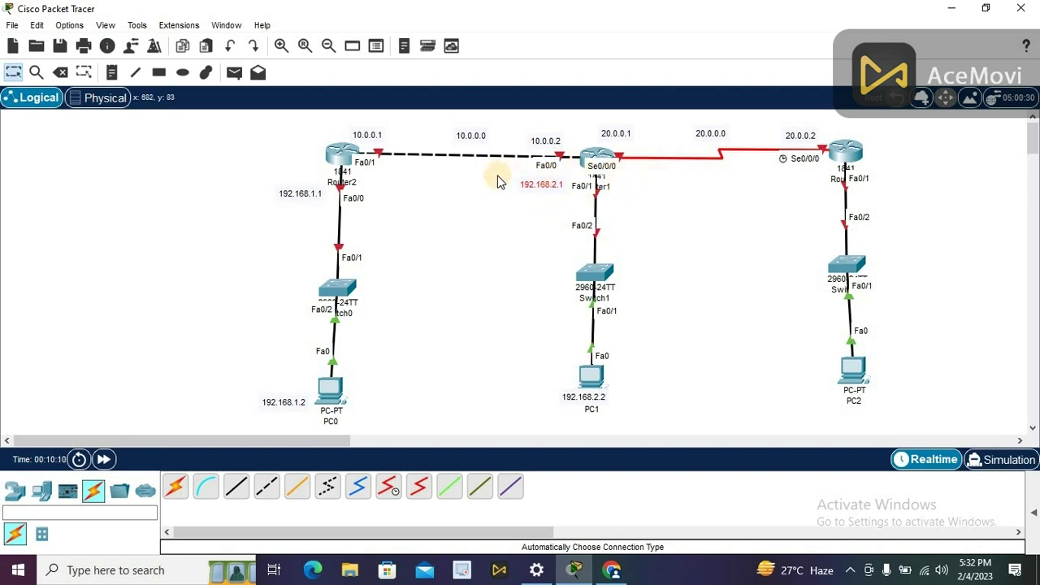
{"action": "left_click_drag", "start_coordinate": [536, 185], "coordinate": [634, 187]}
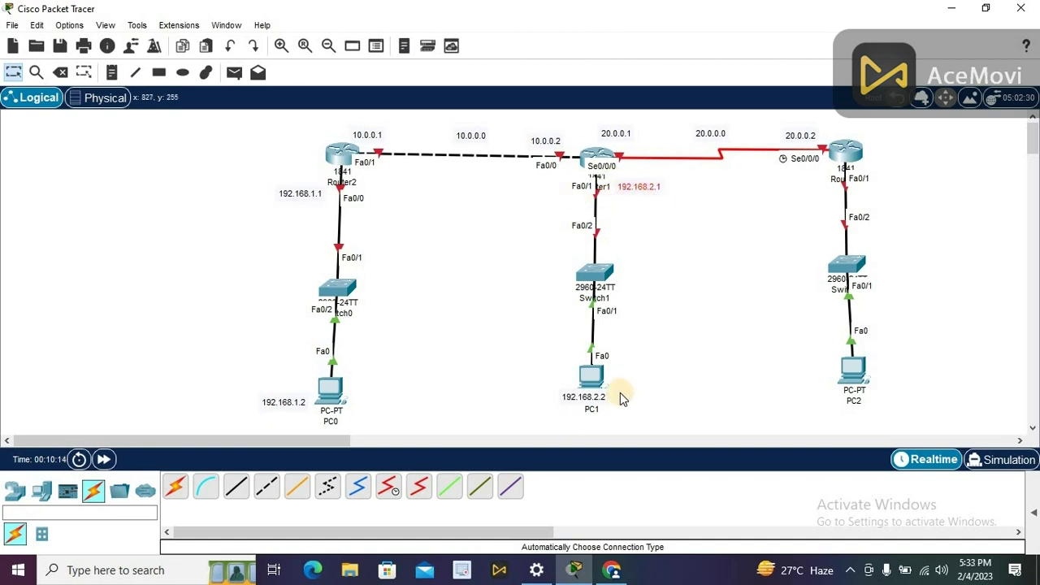
{"action": "left_click", "coordinate": [579, 398]}
{"action": "left_click_drag", "start_coordinate": [581, 397], "coordinate": [604, 409]}
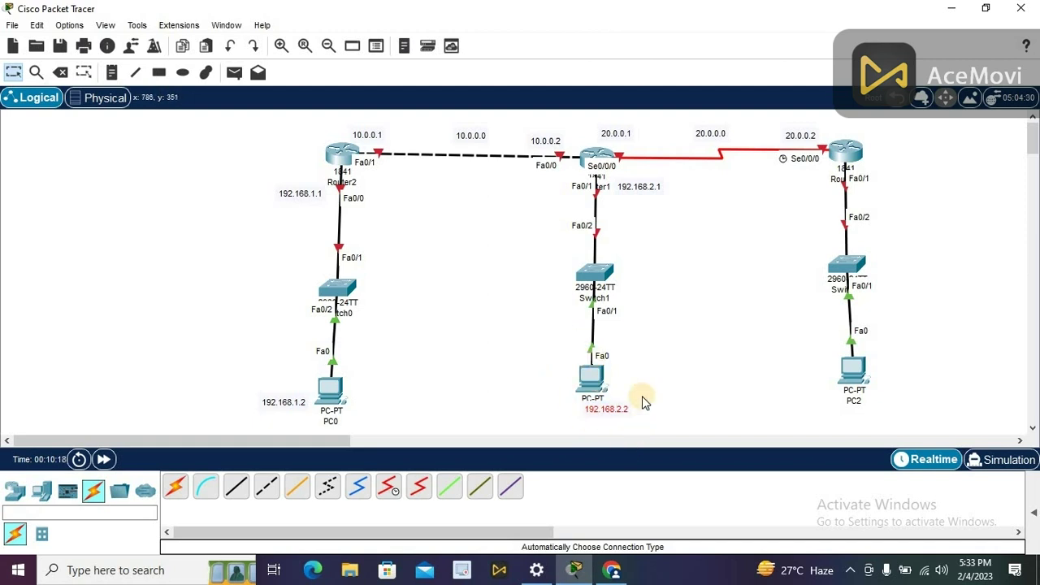
Add address notes for Router0's LAN: 192.168.3.1 beside Router0's Fa0/1 port and 192.168.3.2 just below PC2's icon.
{"action": "left_click", "coordinate": [112, 72]}
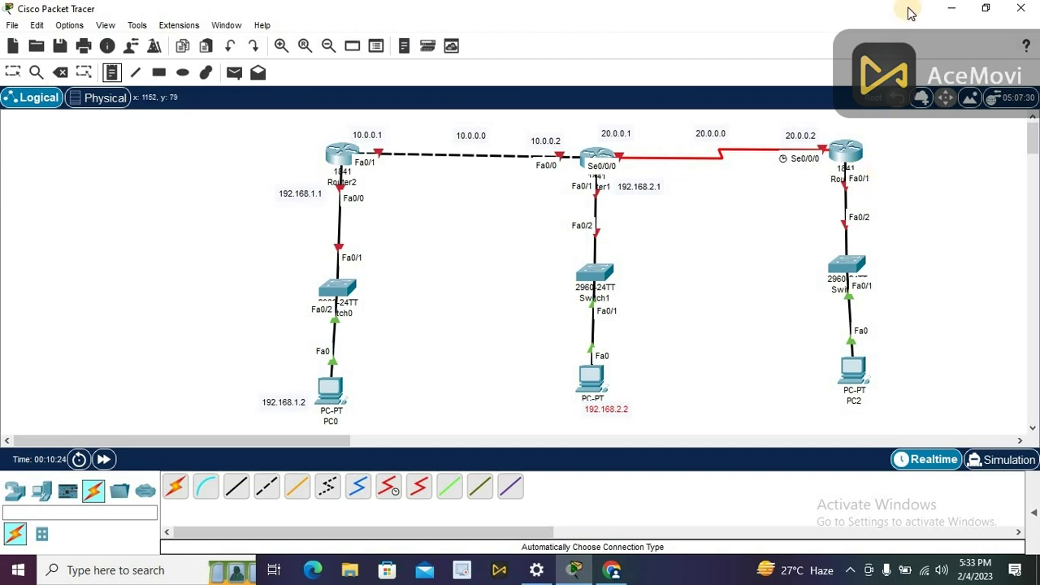
{"action": "left_click", "coordinate": [879, 179]}
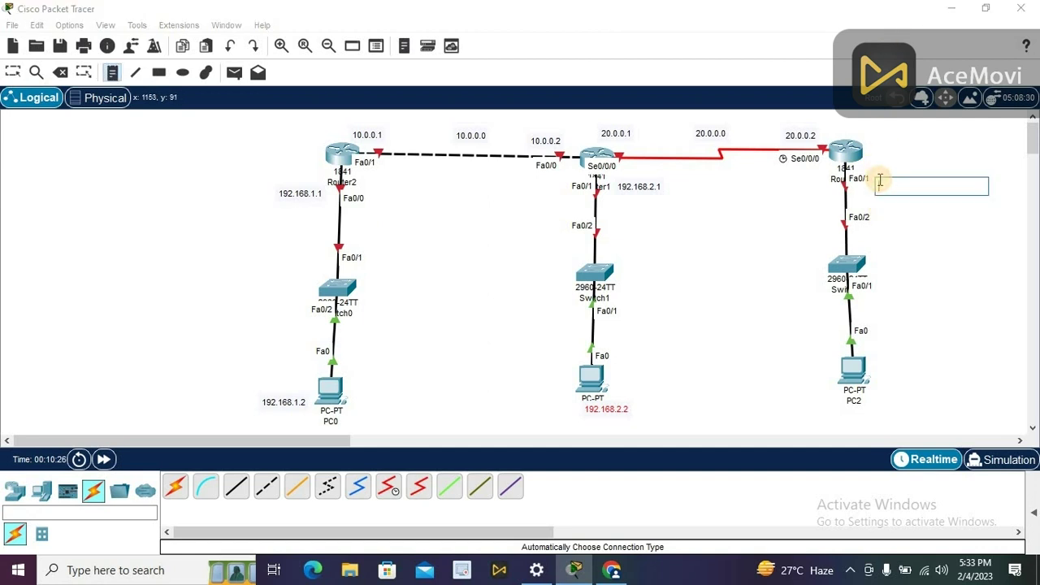
{"action": "type", "text": "192.1"}
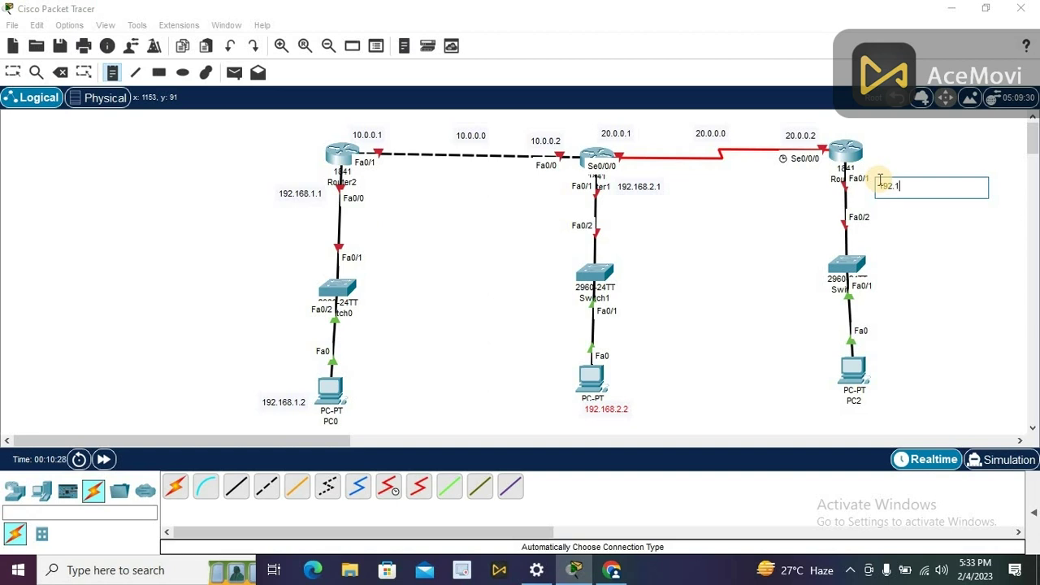
{"action": "type", "text": "6"}
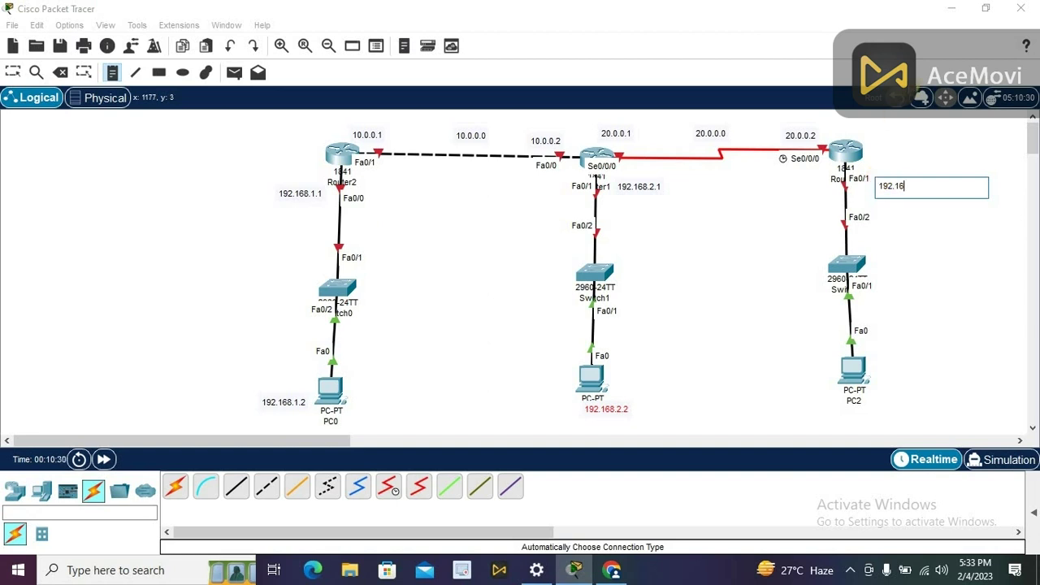
{"action": "type", "text": "8.3"}
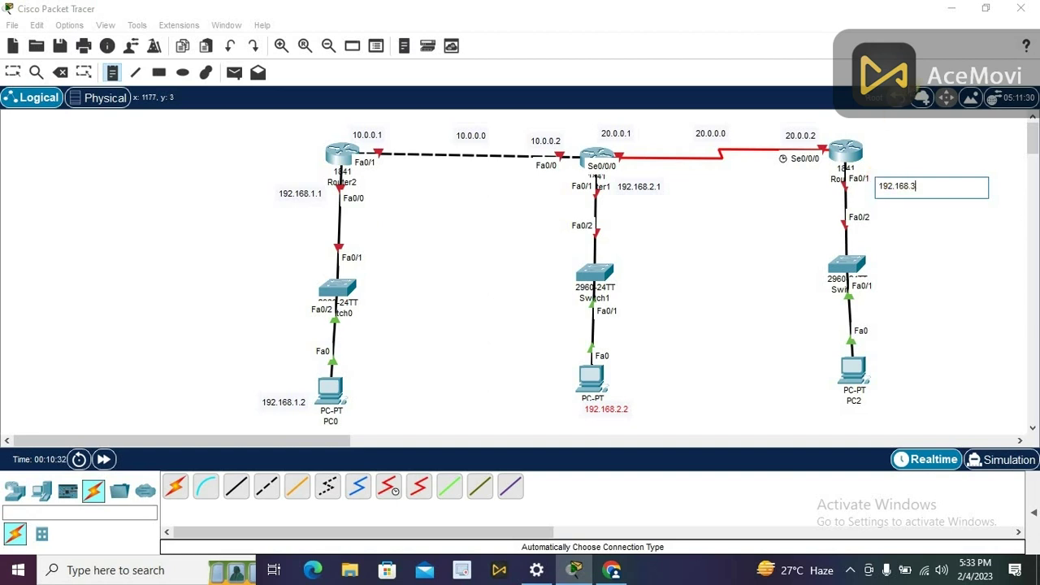
{"action": "type", "text": ".1"}
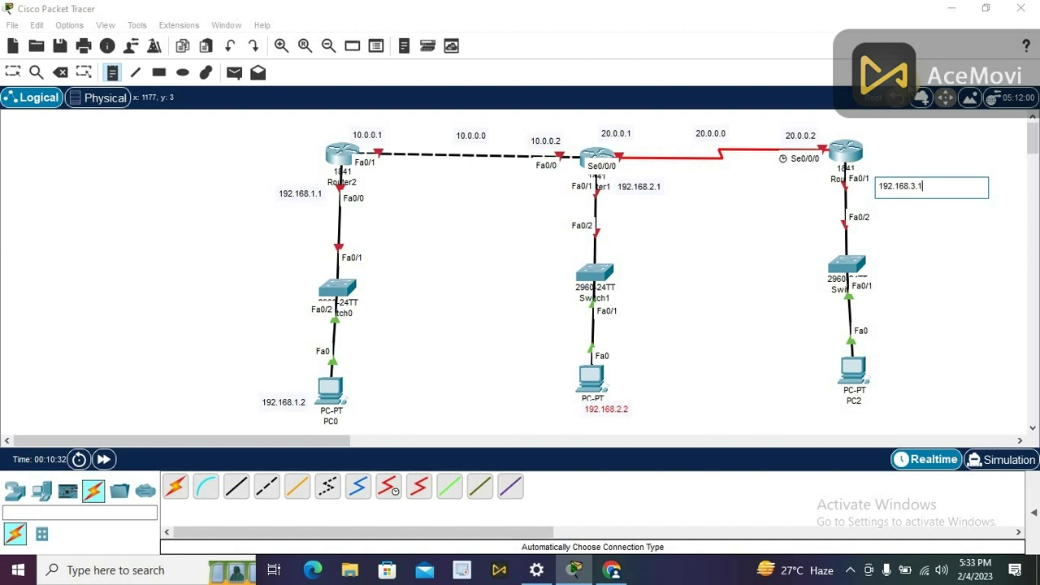
{"action": "left_click", "coordinate": [827, 386]}
{"action": "type", "text": "192.168.3.2"}
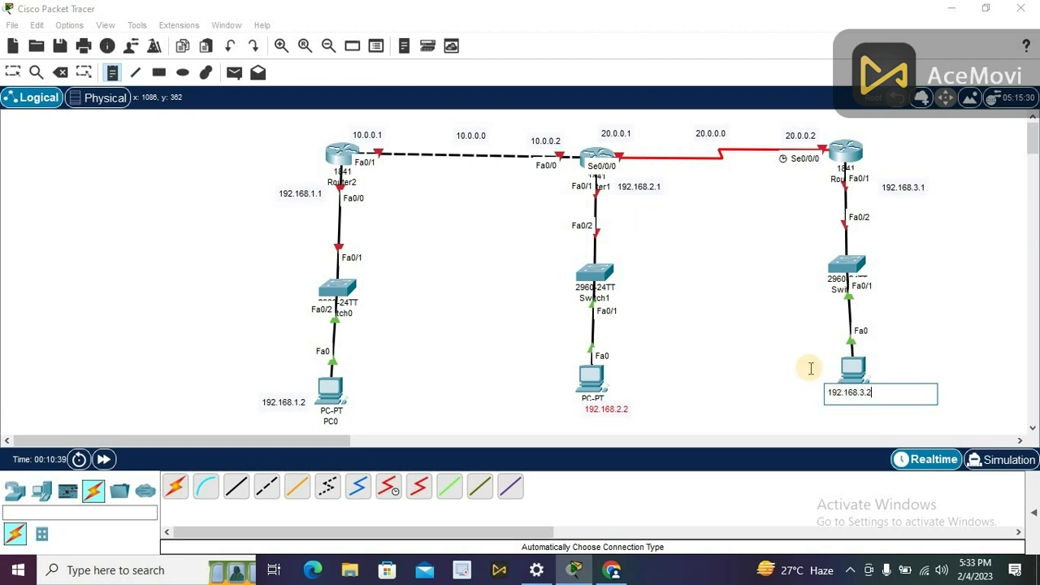
Reposition the Router0 LAN notes: 192.168.3.1 level with the Fa0/1 port label and 192.168.3.2 just right of PC2's name.
{"action": "left_click", "coordinate": [12, 72]}
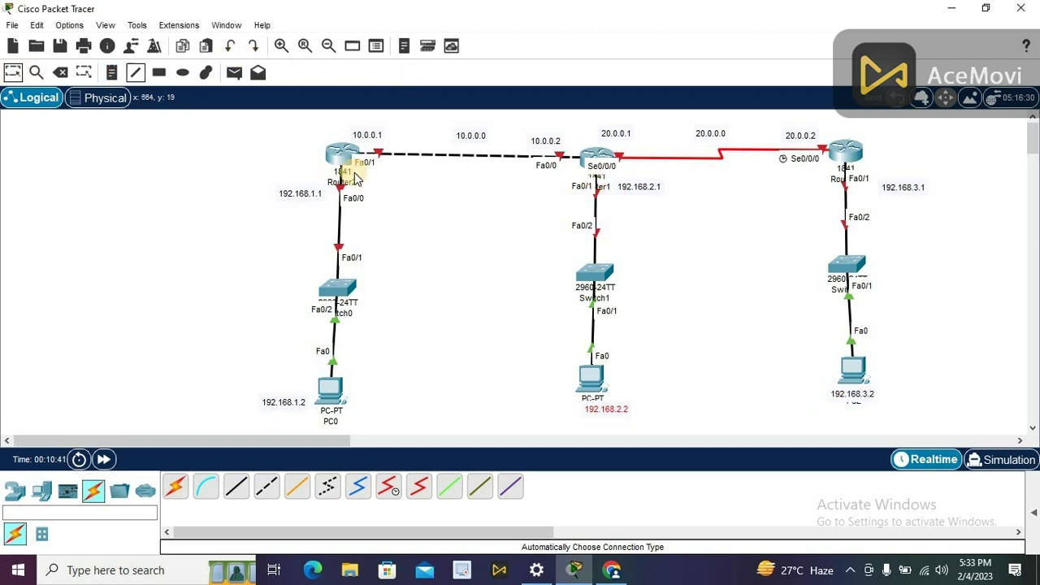
{"action": "left_click_drag", "start_coordinate": [910, 195], "coordinate": [903, 186]}
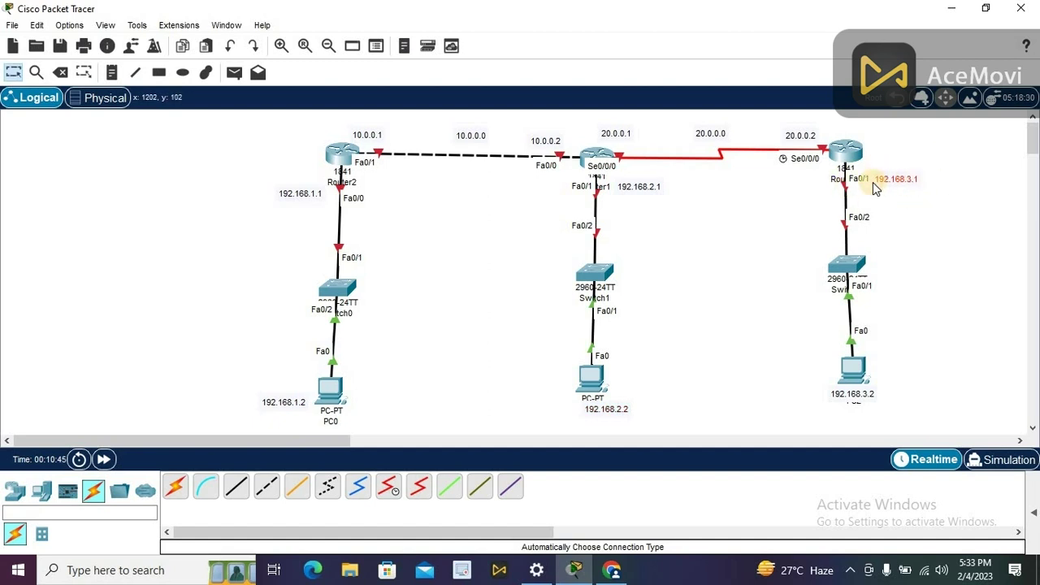
{"action": "left_click_drag", "start_coordinate": [865, 396], "coordinate": [900, 403]}
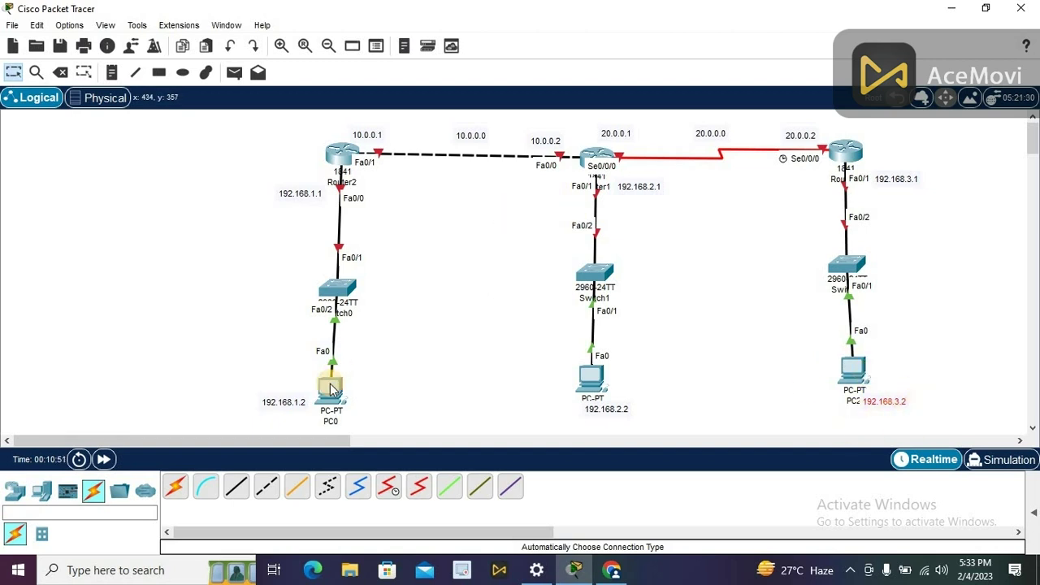
{"action": "mouse_move", "coordinate": [331, 389]}
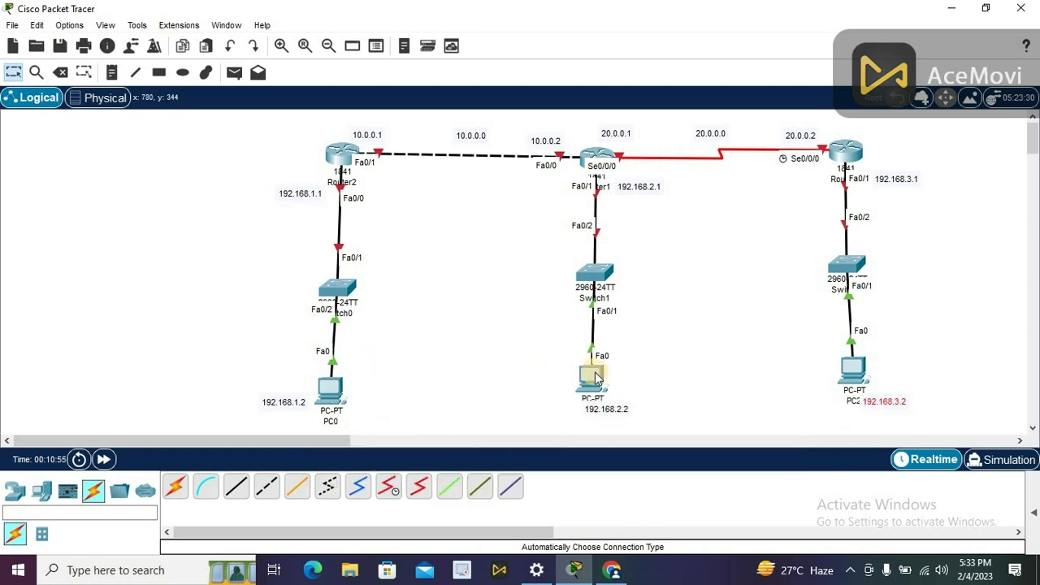
{"action": "mouse_move", "coordinate": [594, 373]}
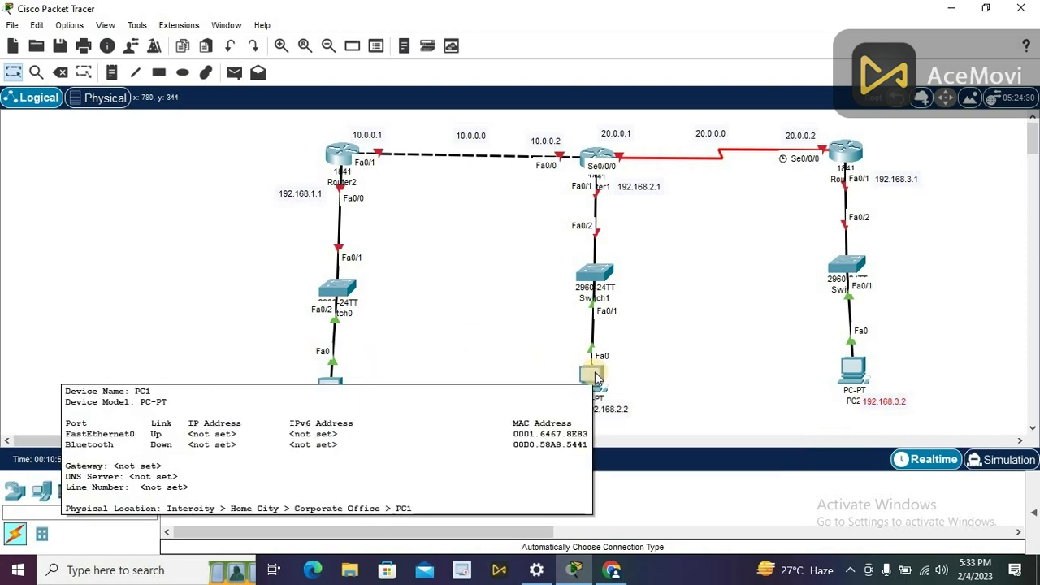
{"action": "mouse_move", "coordinate": [854, 366]}
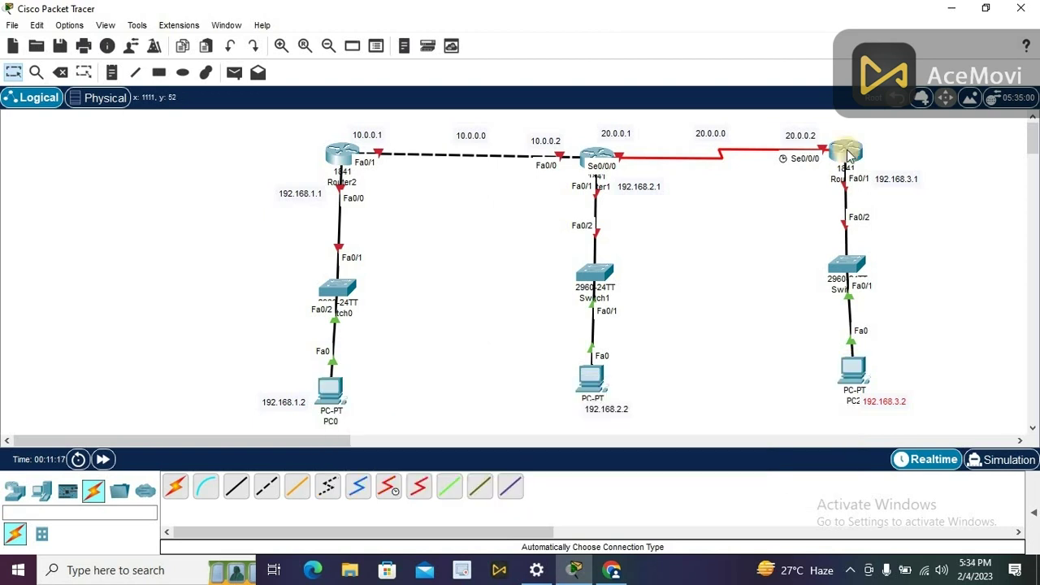
{"action": "mouse_move", "coordinate": [848, 154]}
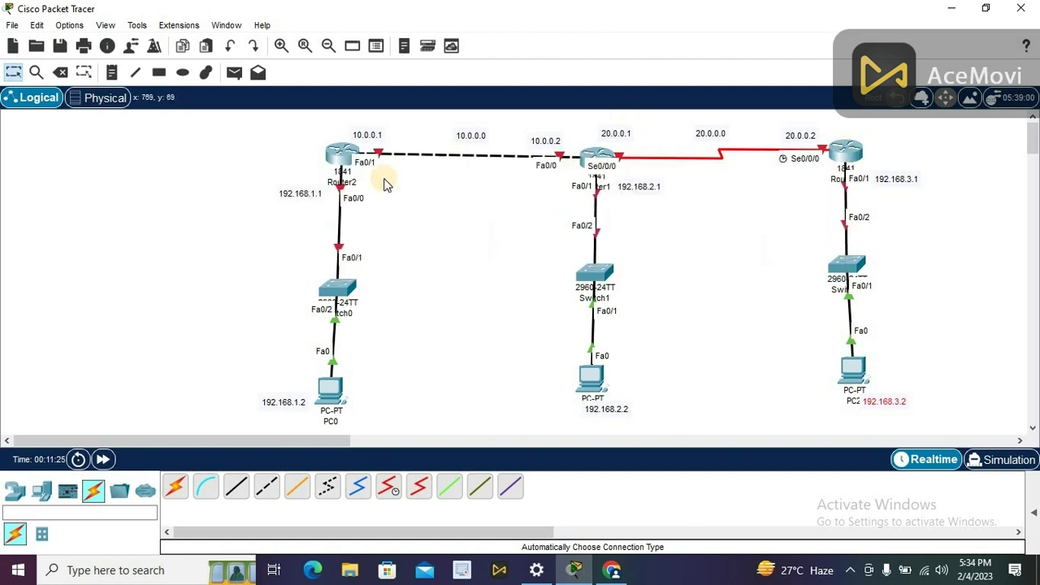
Give PC0 the static IPv4 address 192.168.1.2 with subnet mask 255.255.255.0 in its IP configuration.
{"action": "left_click", "coordinate": [328, 387]}
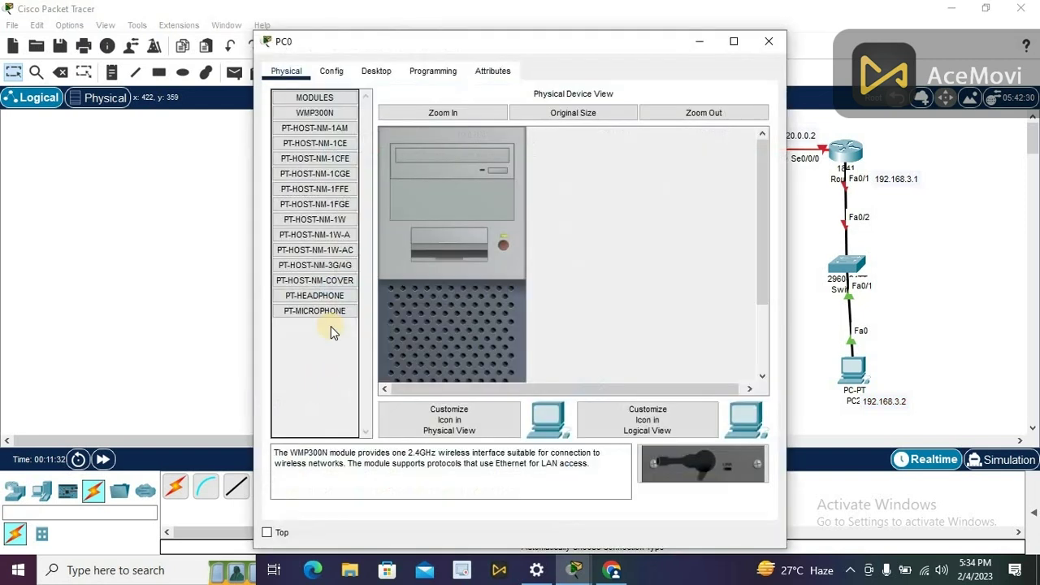
{"action": "left_click", "coordinate": [378, 79]}
{"action": "left_click", "coordinate": [317, 151]}
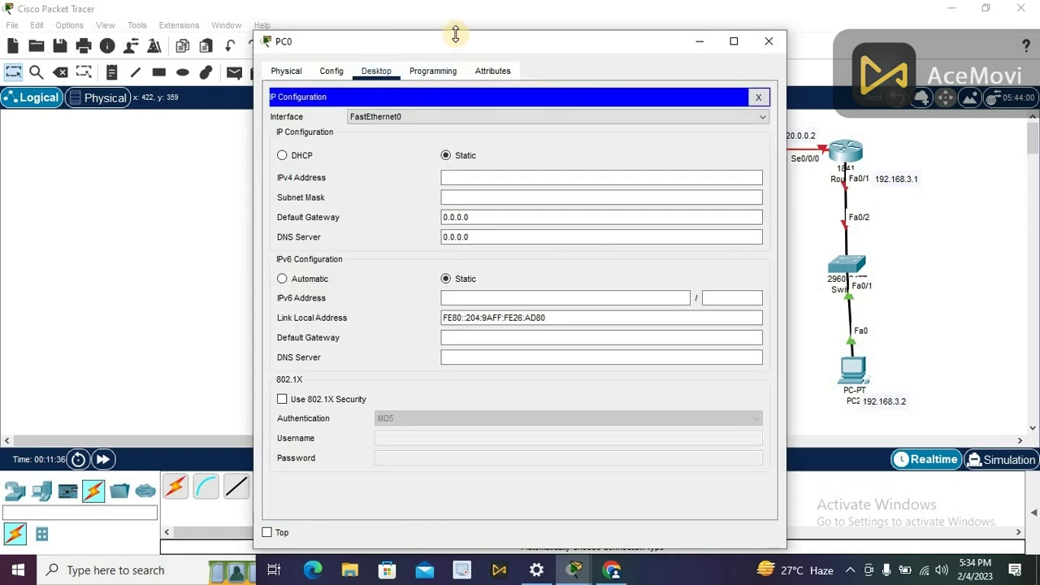
{"action": "left_click_drag", "start_coordinate": [455, 45], "coordinate": [674, 42]}
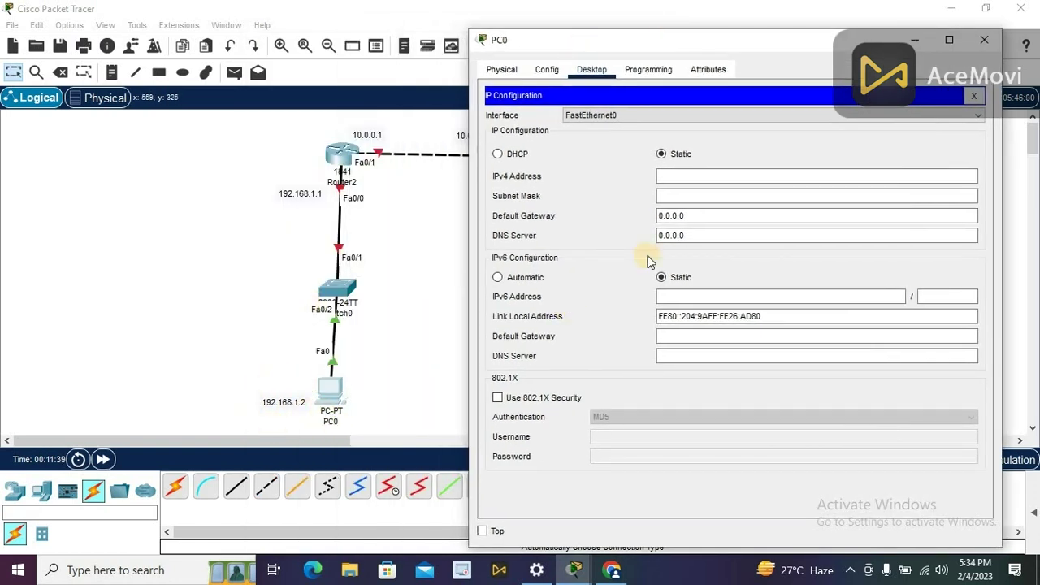
{"action": "left_click", "coordinate": [714, 175]}
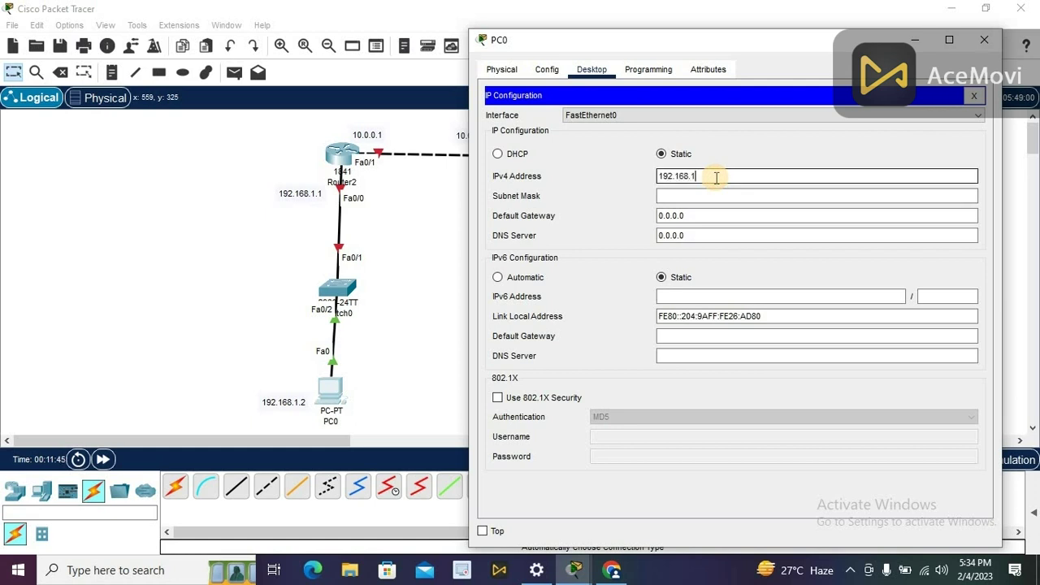
{"action": "key", "text": "Tab"}
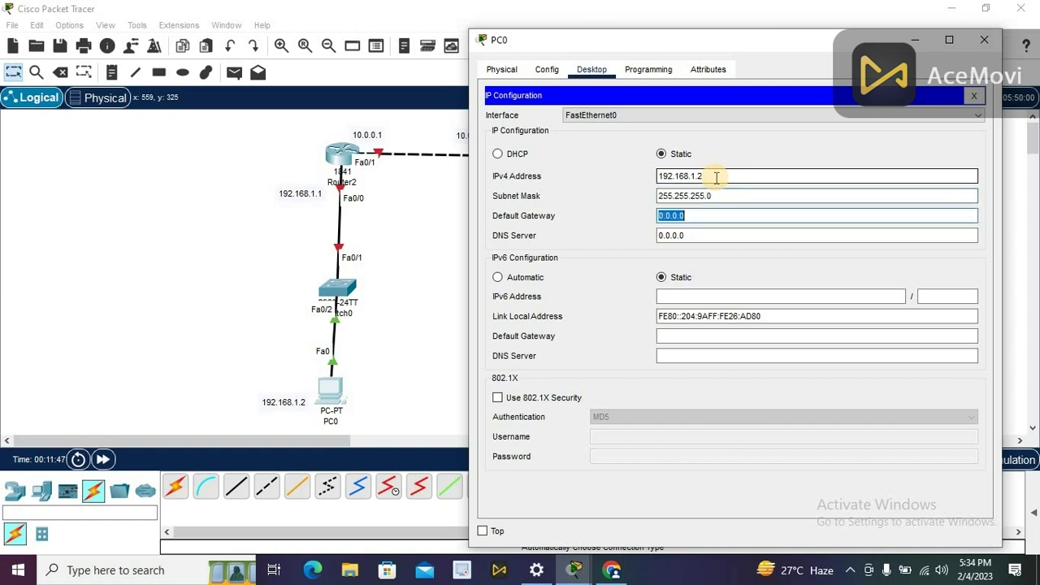
Set PC0's default gateway to 192.168.1.1 and close its device window.
{"action": "key", "text": "BackSpace"}
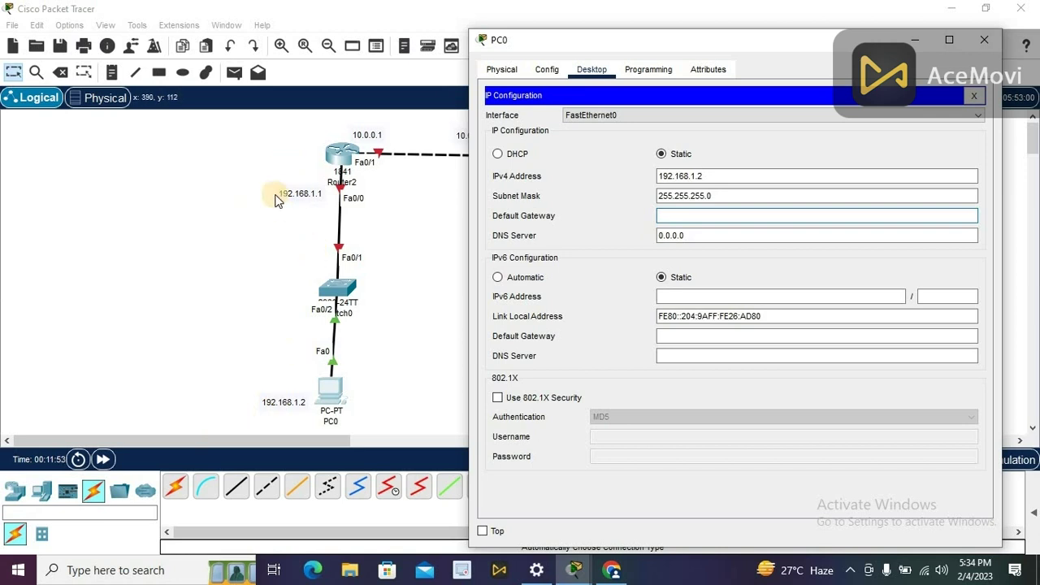
{"action": "type", "text": "92.168.1.1"}
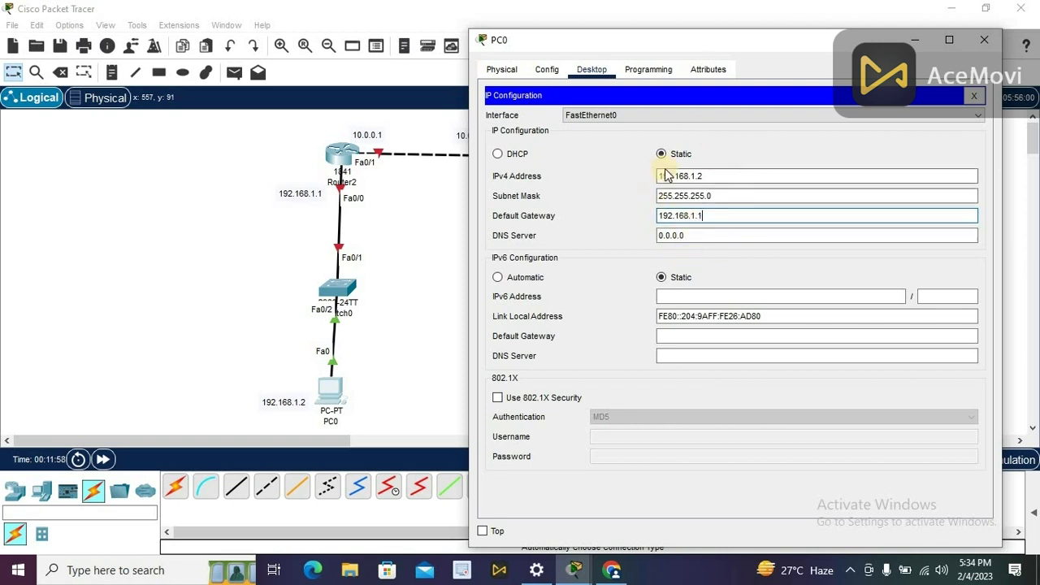
{"action": "left_click", "coordinate": [975, 96]}
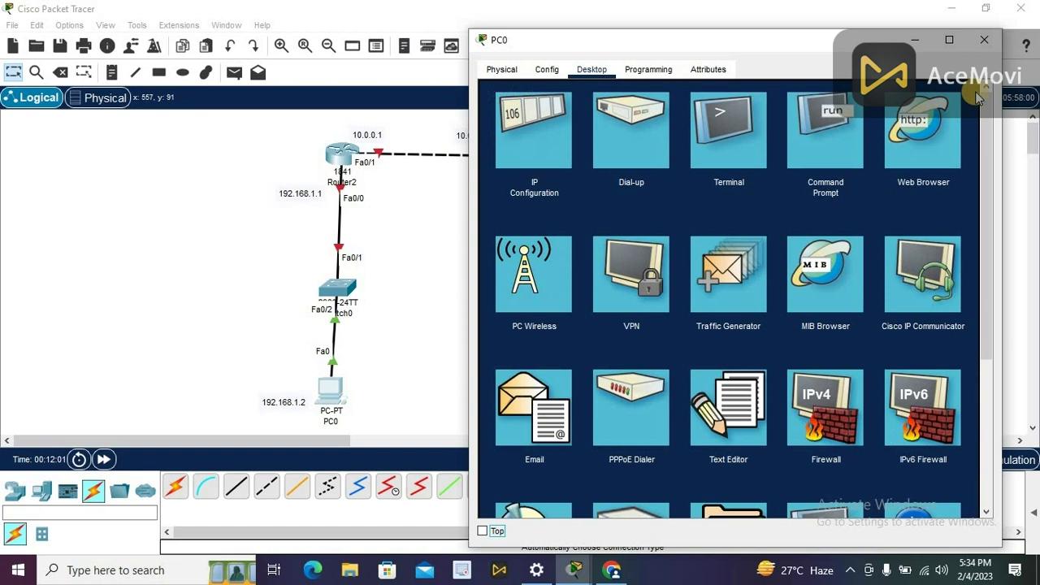
{"action": "left_click", "coordinate": [981, 40]}
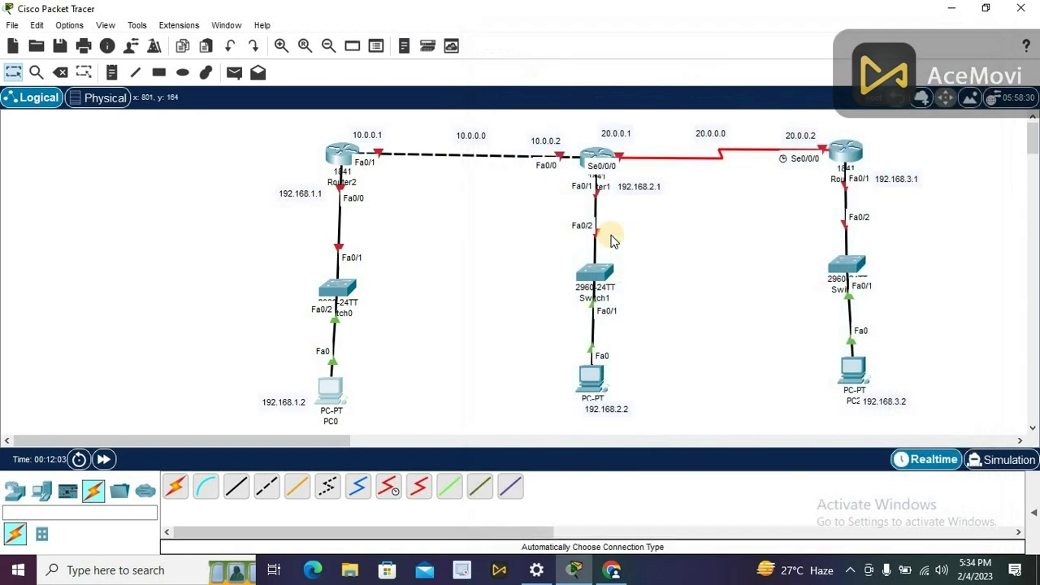
Give PC1 the static IPv4 address 192.168.2.2 with subnet mask 255.255.255.0, keeping its address notes in view.
{"action": "left_click", "coordinate": [587, 378]}
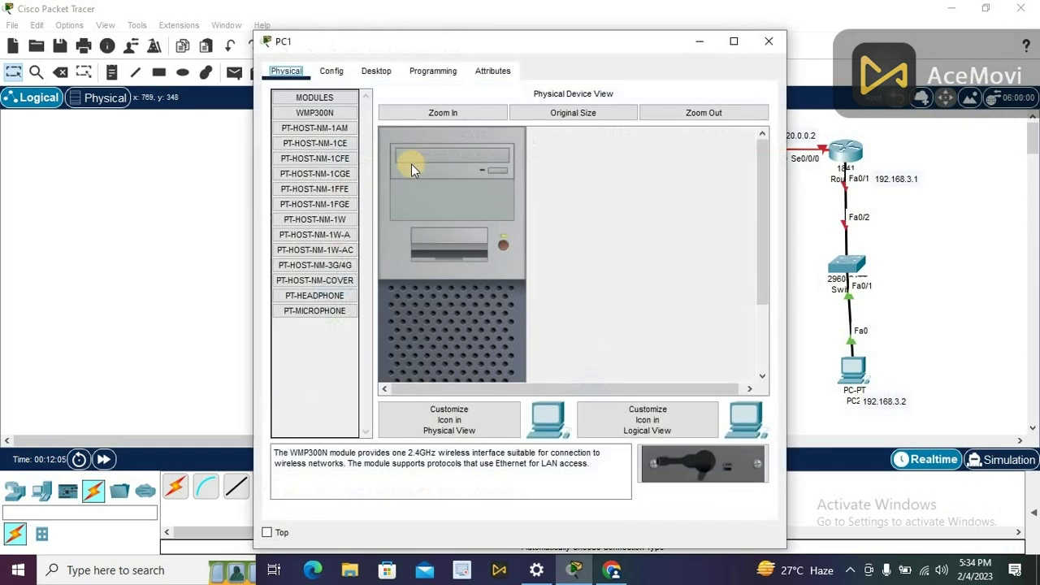
{"action": "left_click", "coordinate": [375, 71]}
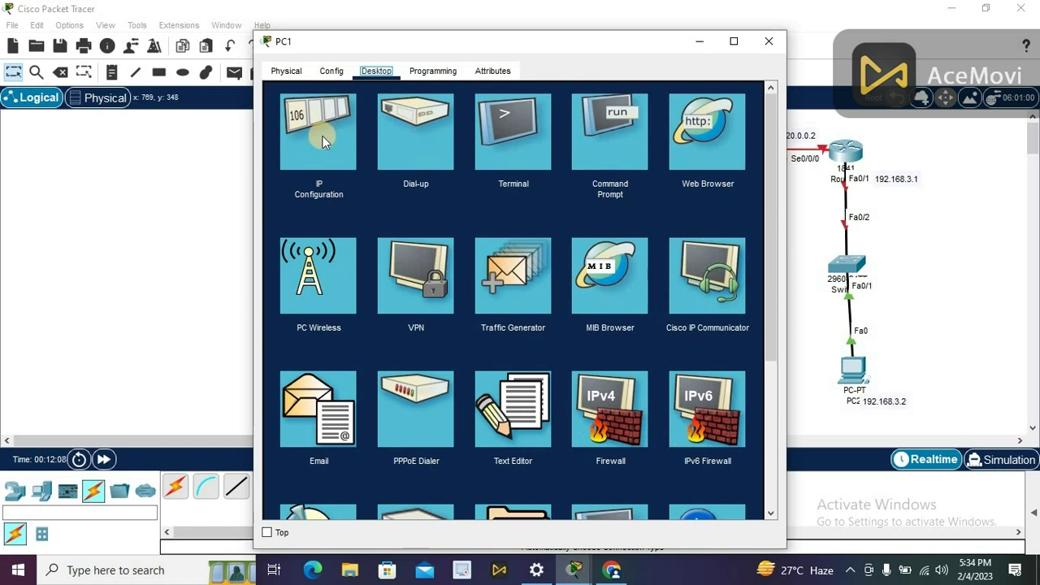
{"action": "left_click", "coordinate": [324, 143]}
{"action": "left_click", "coordinate": [452, 177]}
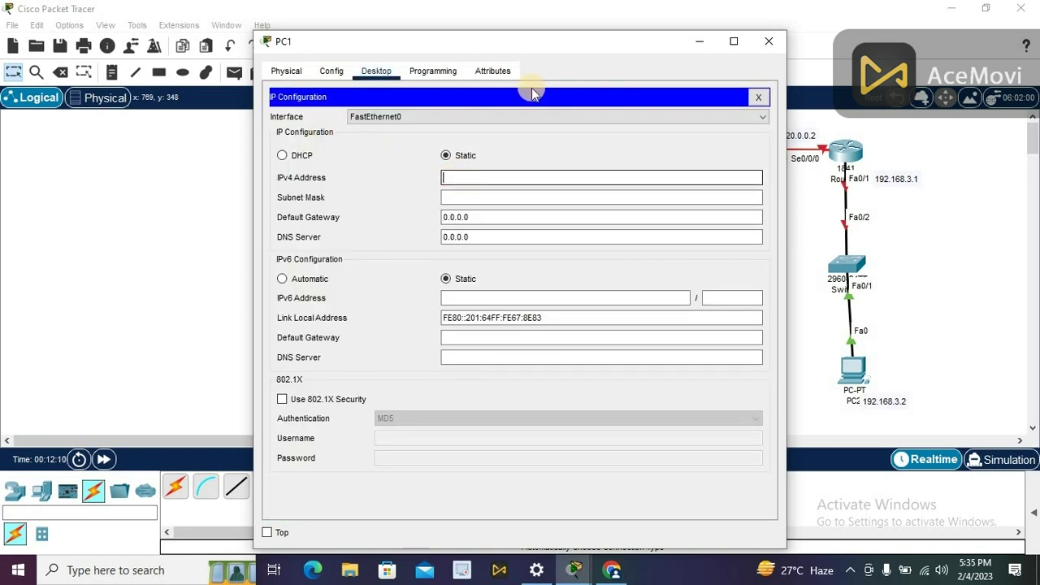
{"action": "left_click_drag", "start_coordinate": [344, 26], "coordinate": [280, 10]}
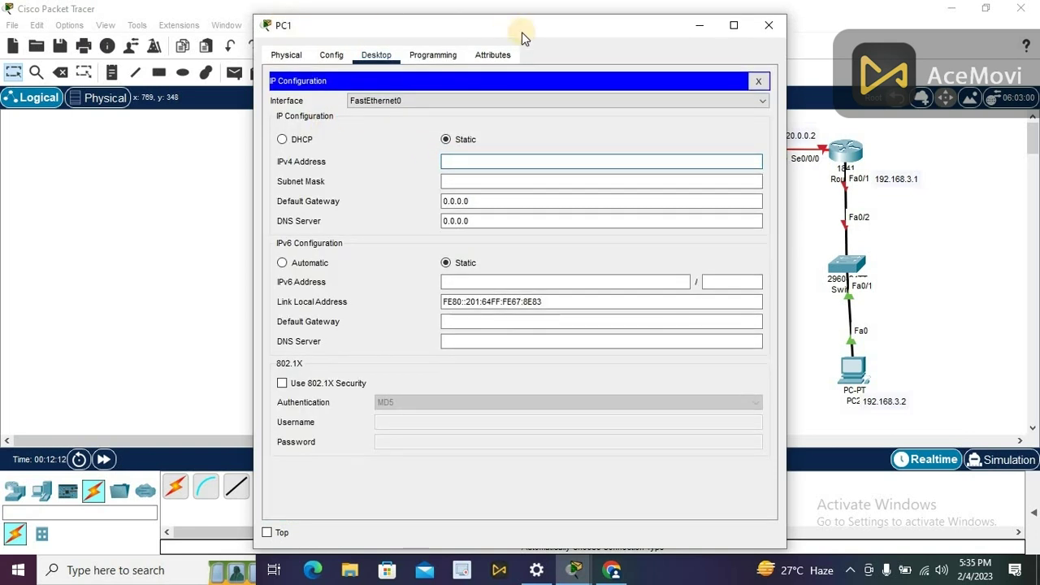
{"action": "left_click_drag", "start_coordinate": [522, 27], "coordinate": [283, 13]}
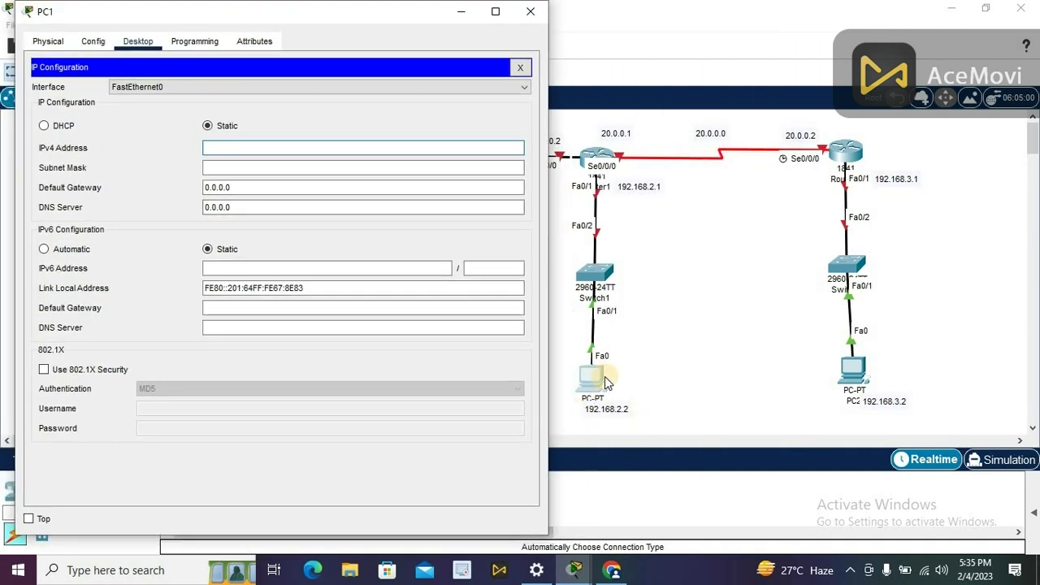
{"action": "type", "text": "19"}
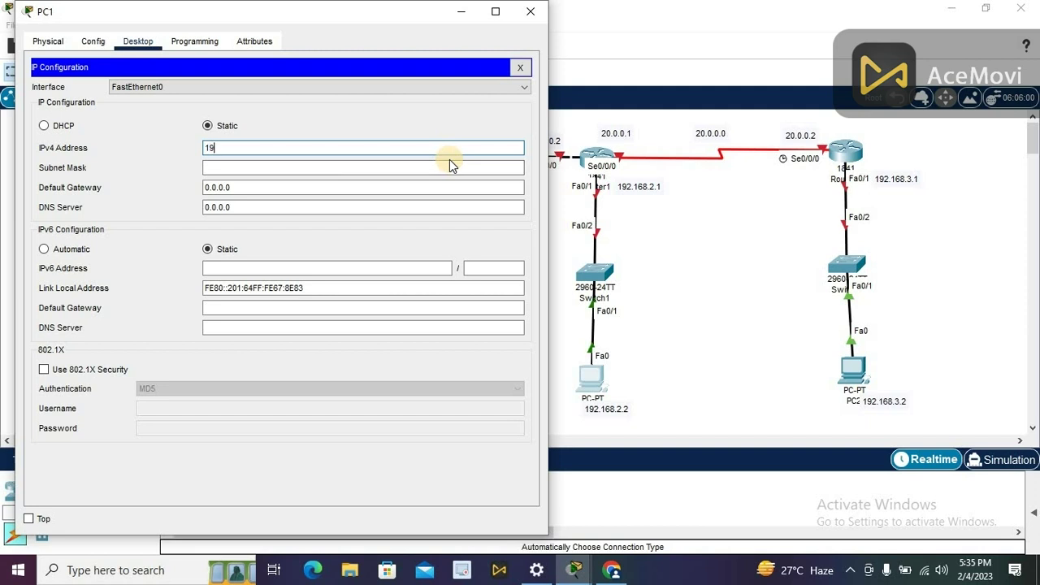
{"action": "type", "text": "2.168.2.2"}
{"action": "key", "text": "Tab"}
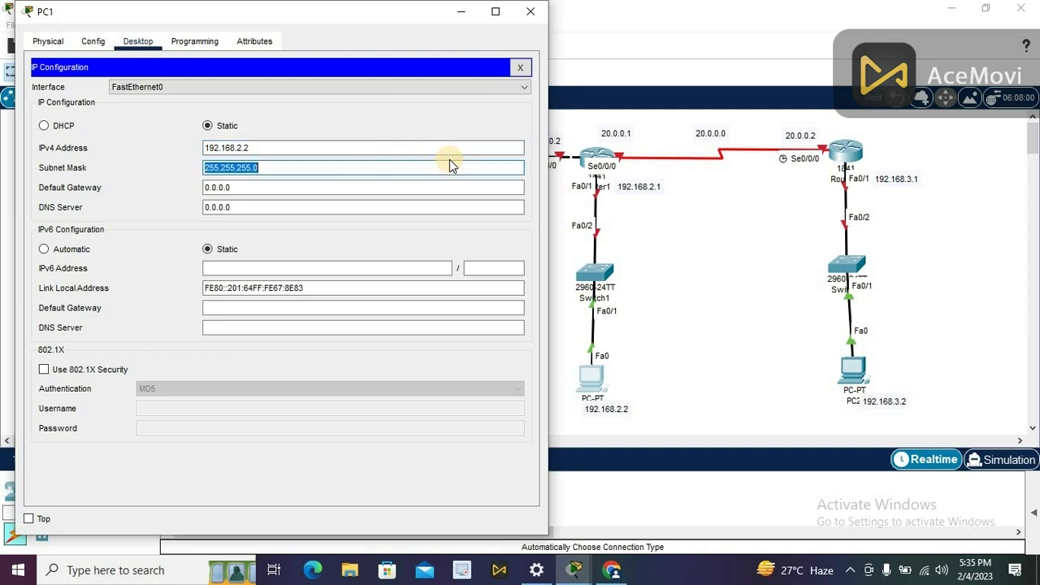
Set PC1's default gateway to 192.168.2.1 and close its device window.
{"action": "key", "text": "Tab"}
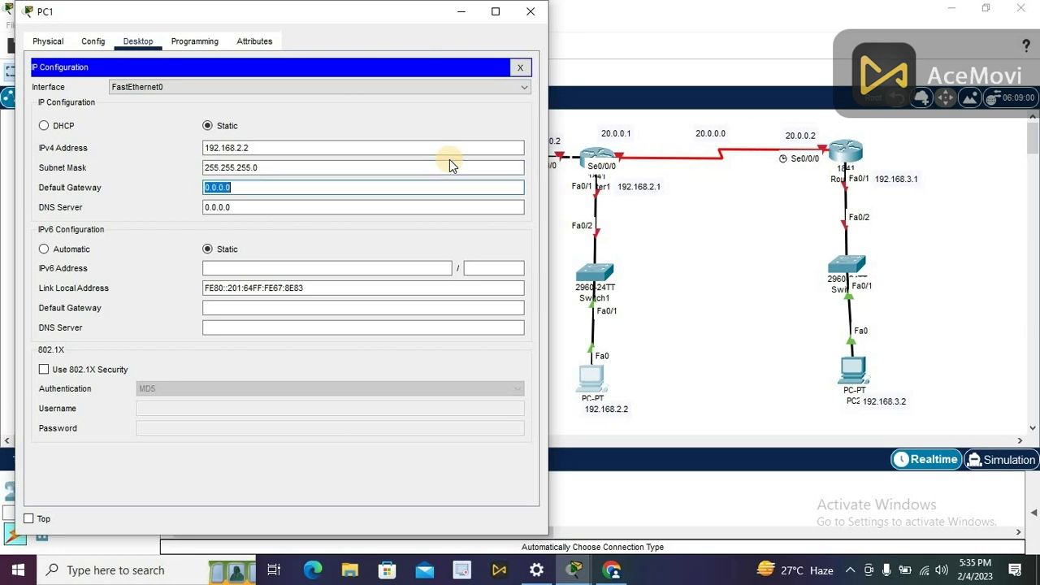
{"action": "key", "text": "BackSpace"}
{"action": "type", "text": "92"}
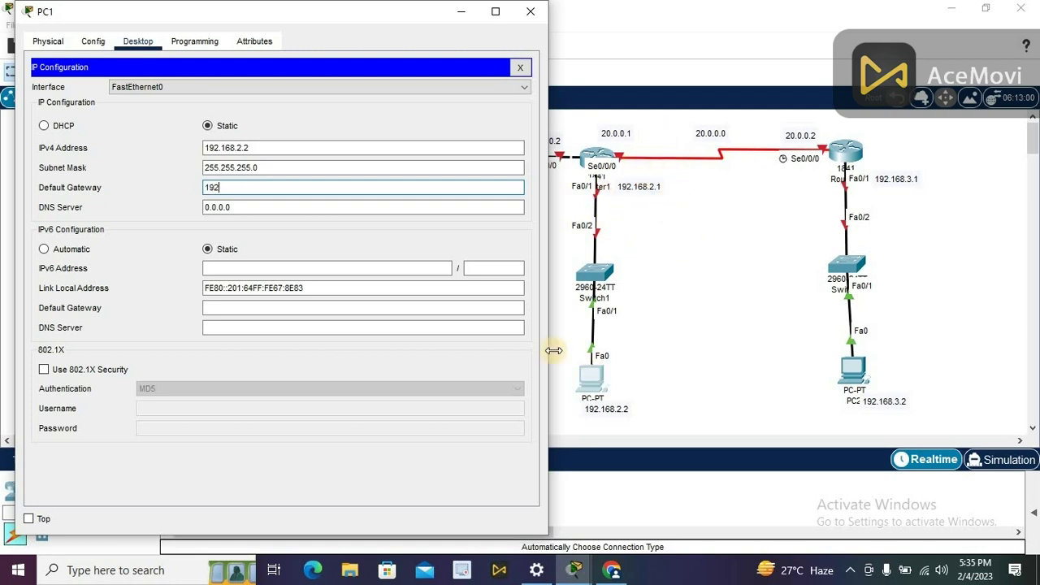
{"action": "type", "text": ".168.2.1"}
{"action": "left_click", "coordinate": [520, 68]}
{"action": "left_click", "coordinate": [533, 14]}
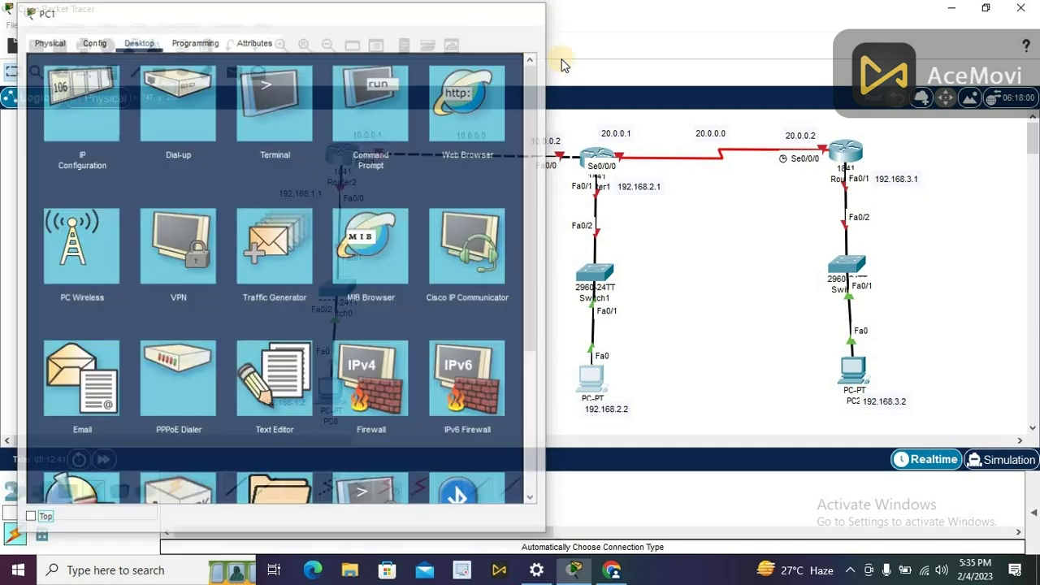
Give PC2 the static IPv4 address 192.168.3.2 with subnet mask 255.255.255.0, keeping its address notes in view.
{"action": "left_click", "coordinate": [851, 372]}
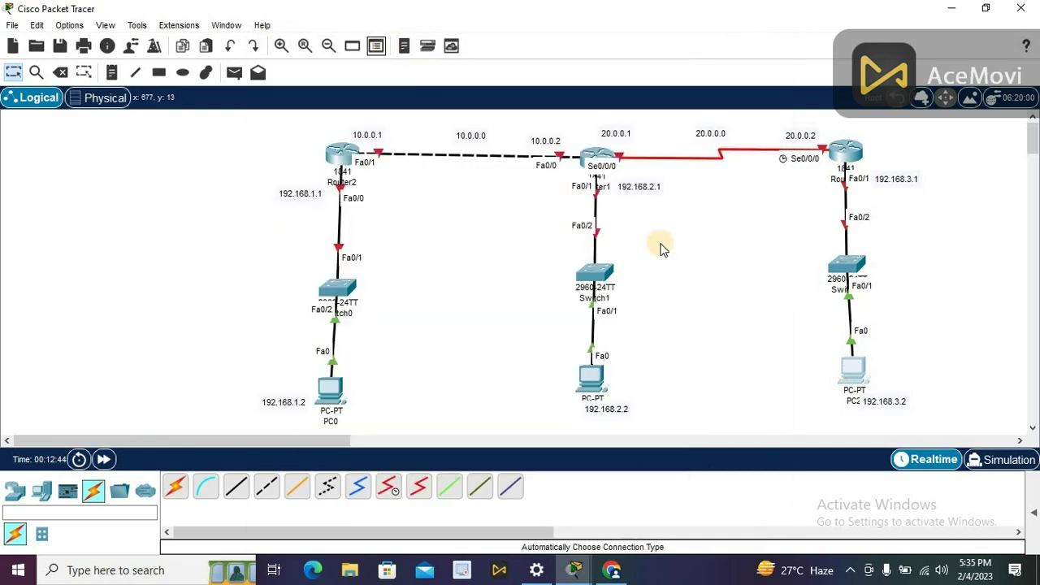
{"action": "left_click", "coordinate": [853, 367]}
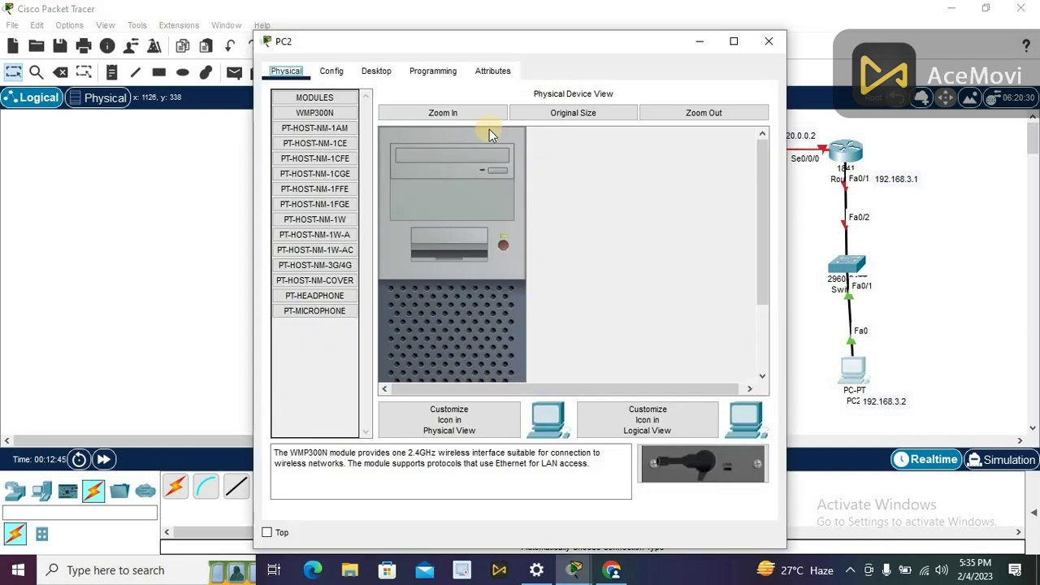
{"action": "left_click", "coordinate": [376, 71]}
{"action": "left_click", "coordinate": [331, 131]}
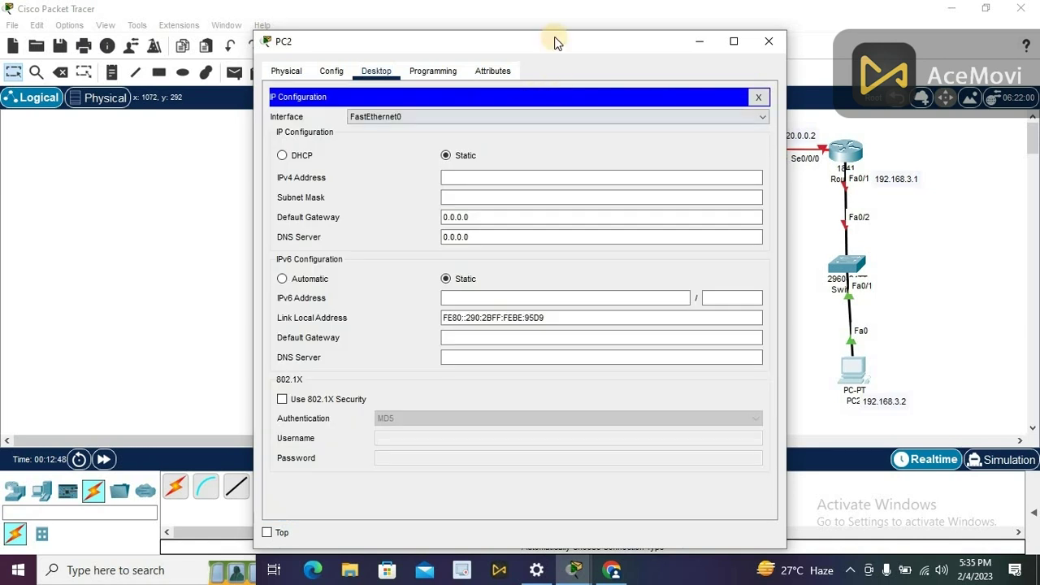
{"action": "left_click_drag", "start_coordinate": [555, 36], "coordinate": [466, 26]}
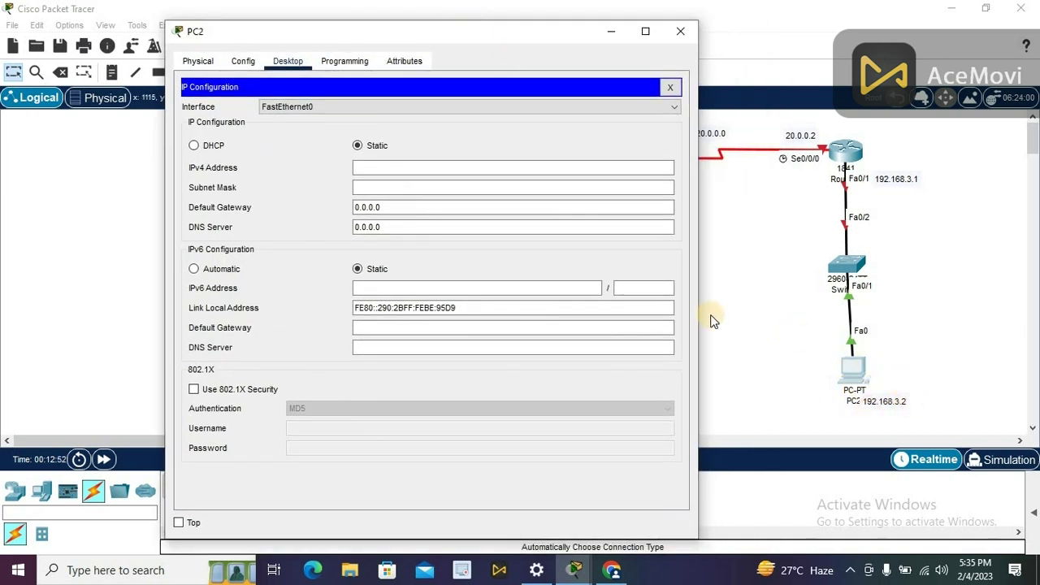
{"action": "left_click", "coordinate": [586, 165]}
{"action": "type", "text": "192.168."}
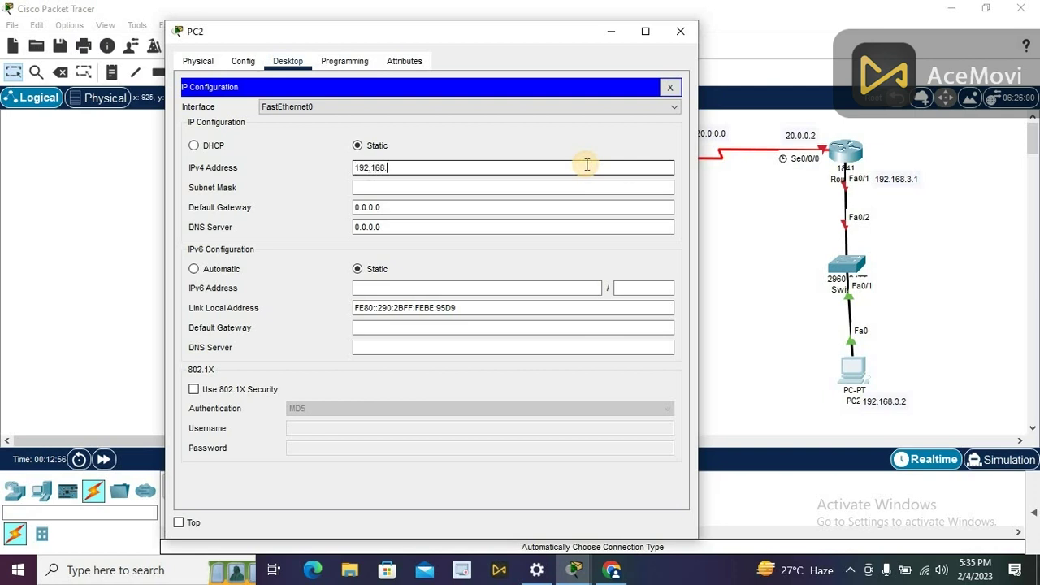
{"action": "type", "text": "3.2"}
{"action": "key", "text": "Tab"}
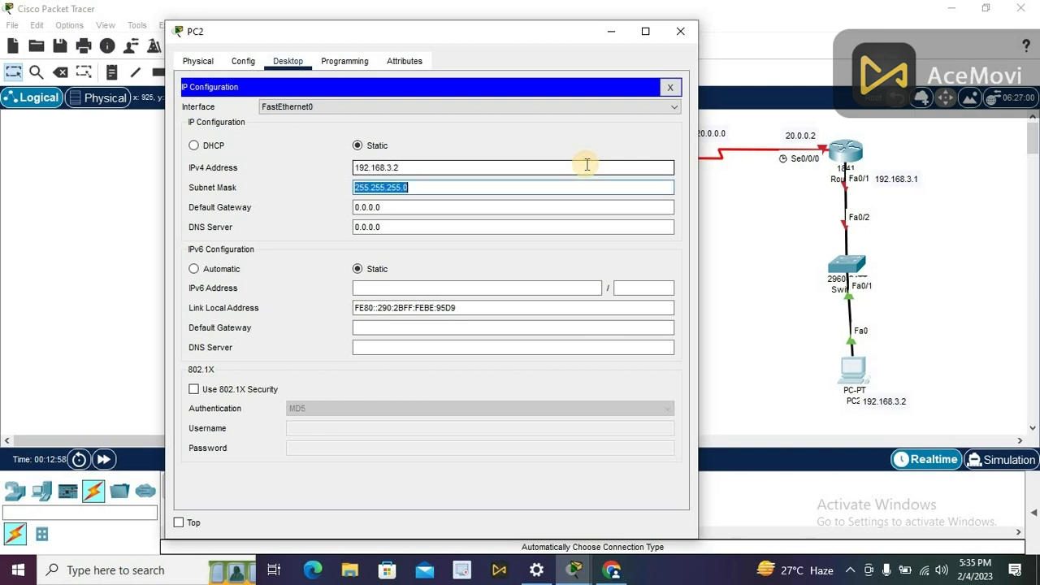
Set PC2's default gateway to 192.168.3.1 and close its device window.
{"action": "key", "text": "Tab"}
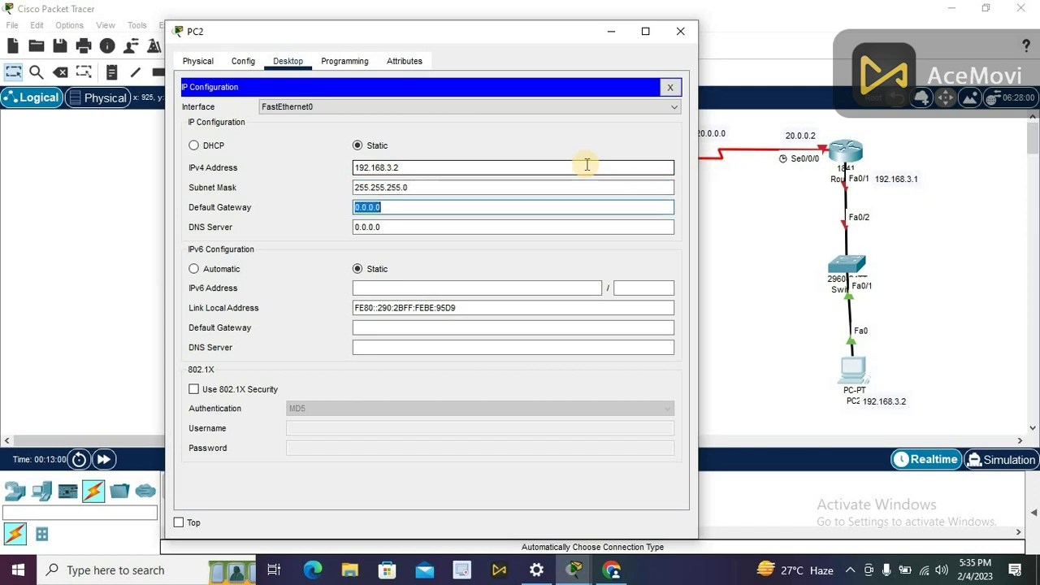
{"action": "key", "text": "BackSpace"}
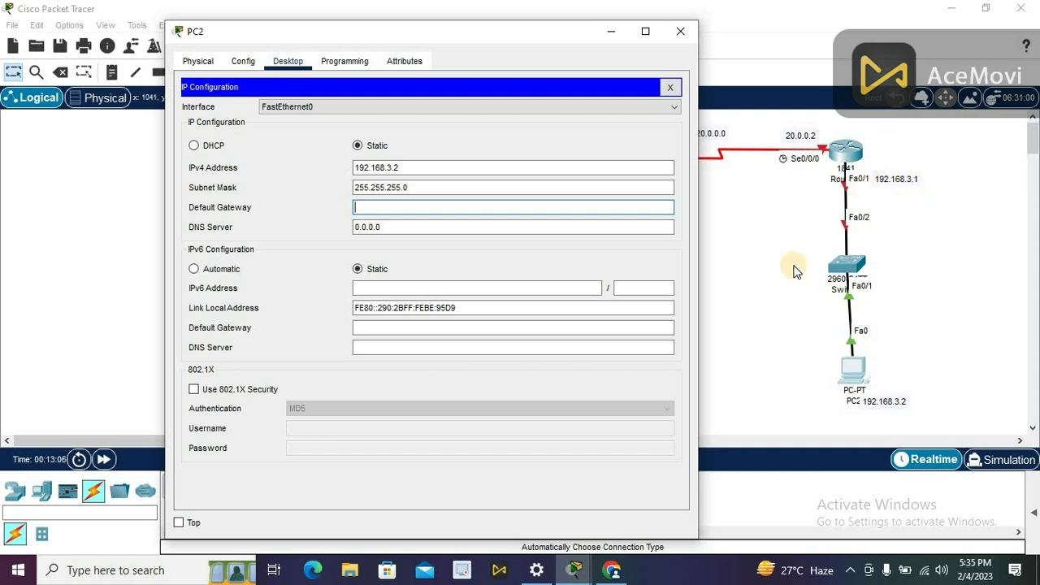
{"action": "type", "text": "192.168.3.1"}
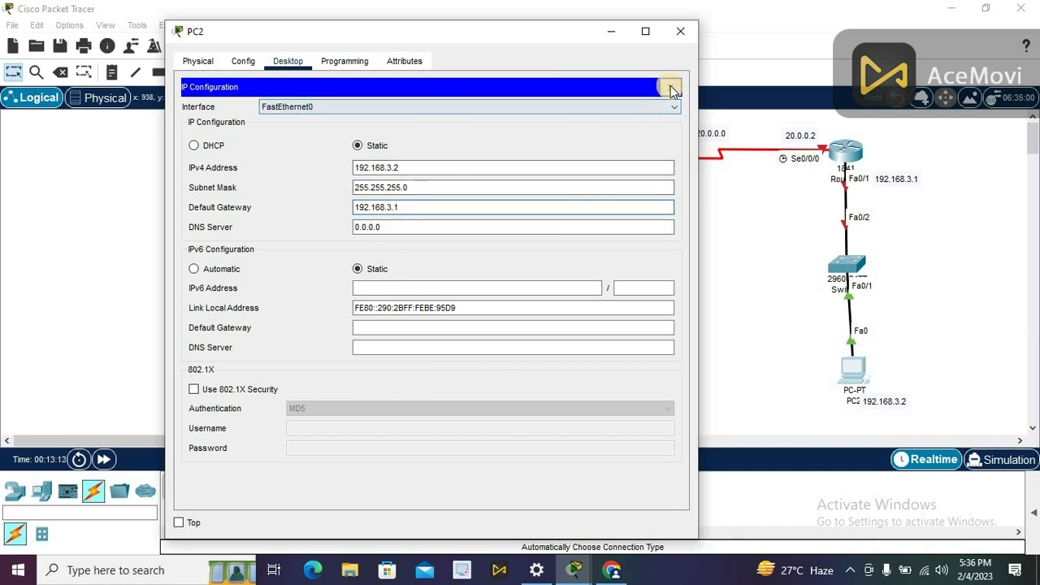
{"action": "left_click", "coordinate": [670, 88]}
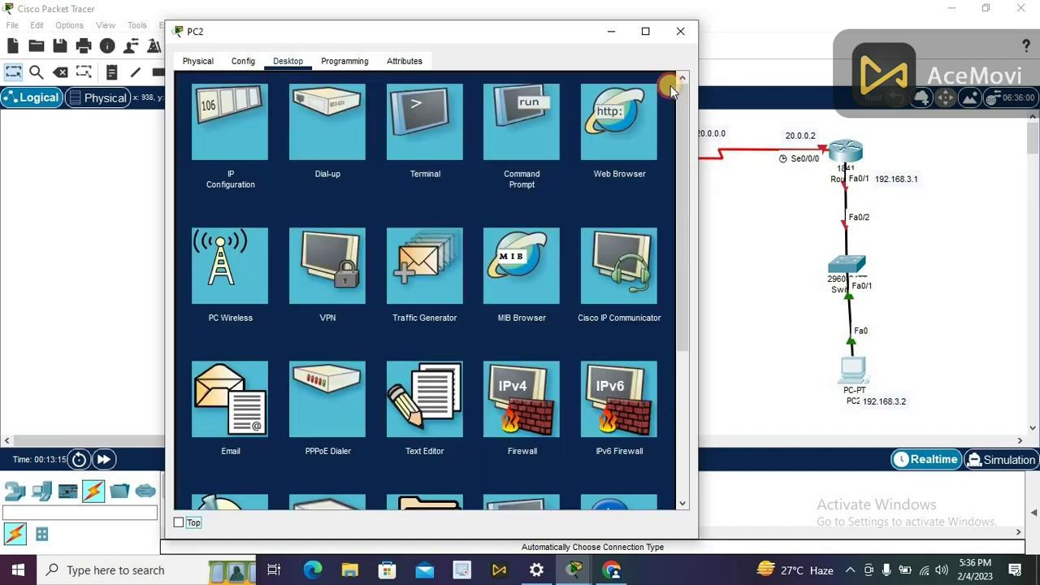
{"action": "left_click", "coordinate": [680, 31]}
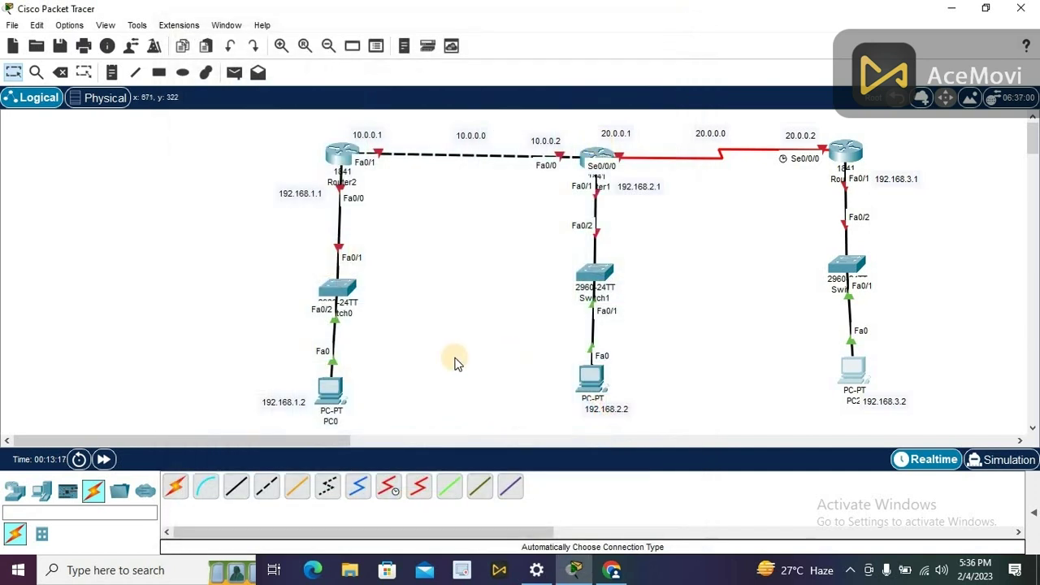
Review the IP address and gateway summaries of PC0, PC1 and PC2 in the topology.
{"action": "mouse_move", "coordinate": [337, 387]}
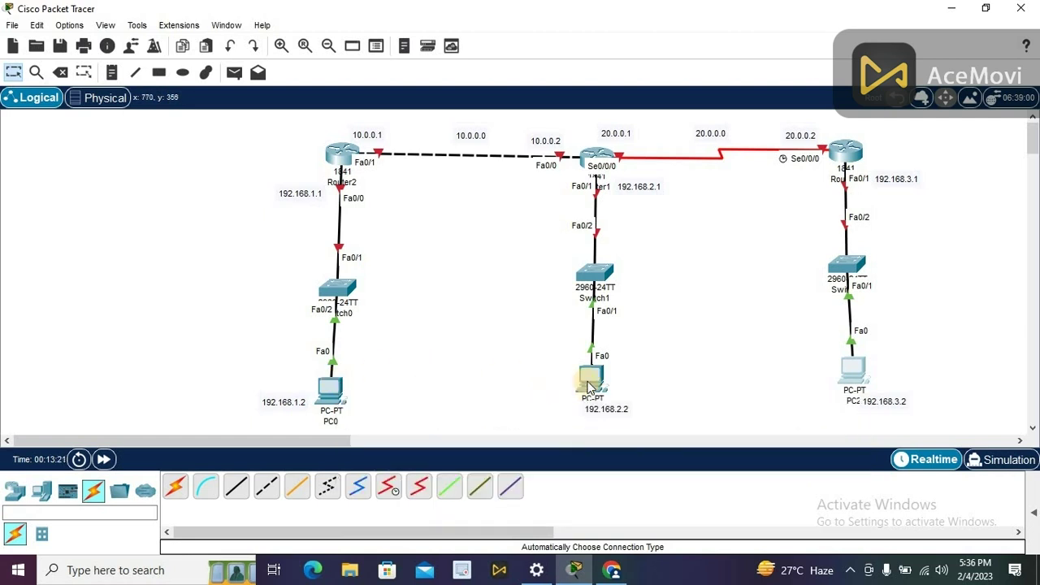
{"action": "mouse_move", "coordinate": [589, 388]}
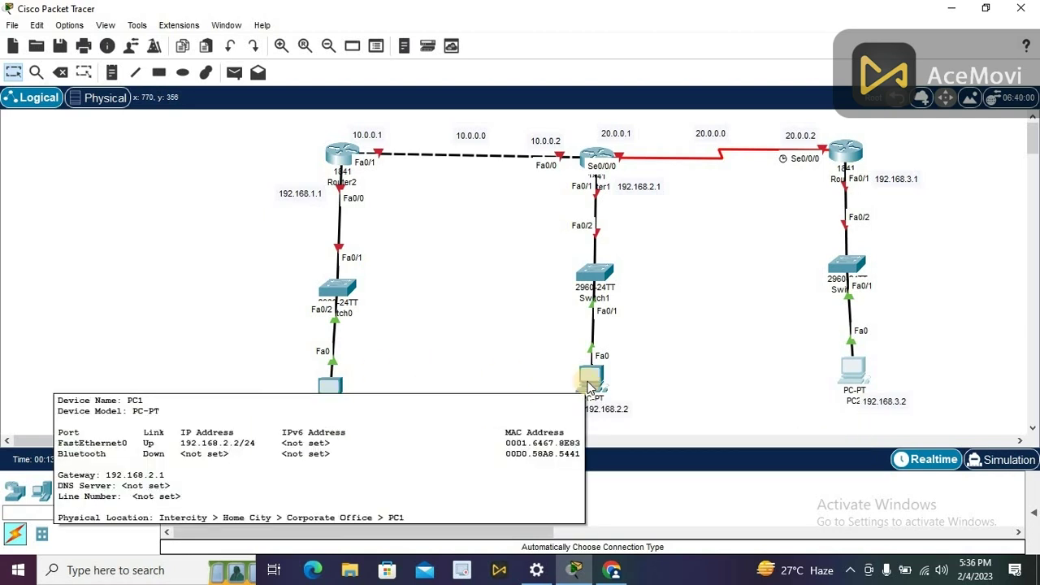
{"action": "mouse_move", "coordinate": [866, 377]}
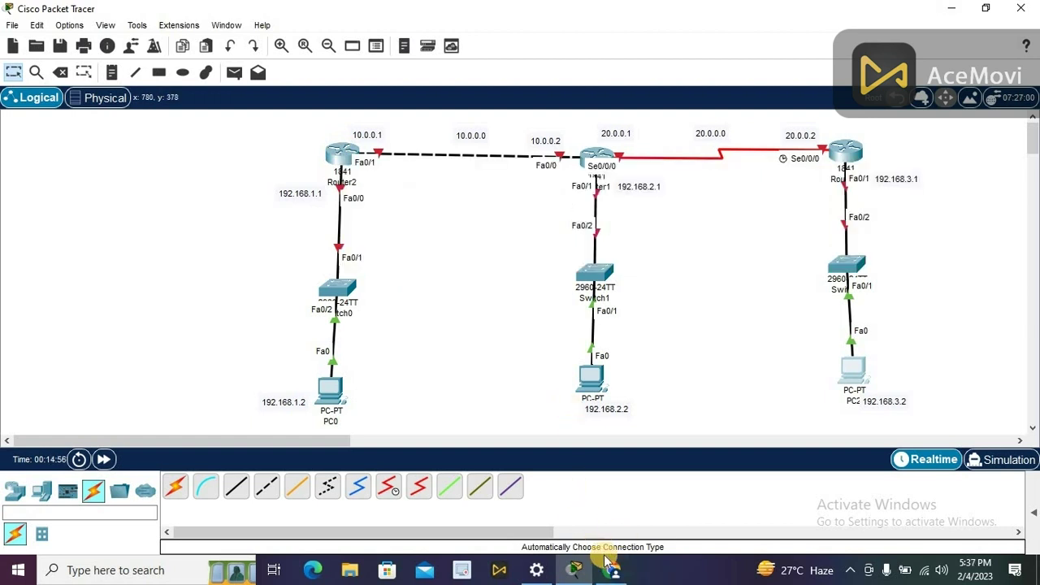
{"action": "left_click", "coordinate": [538, 569]}
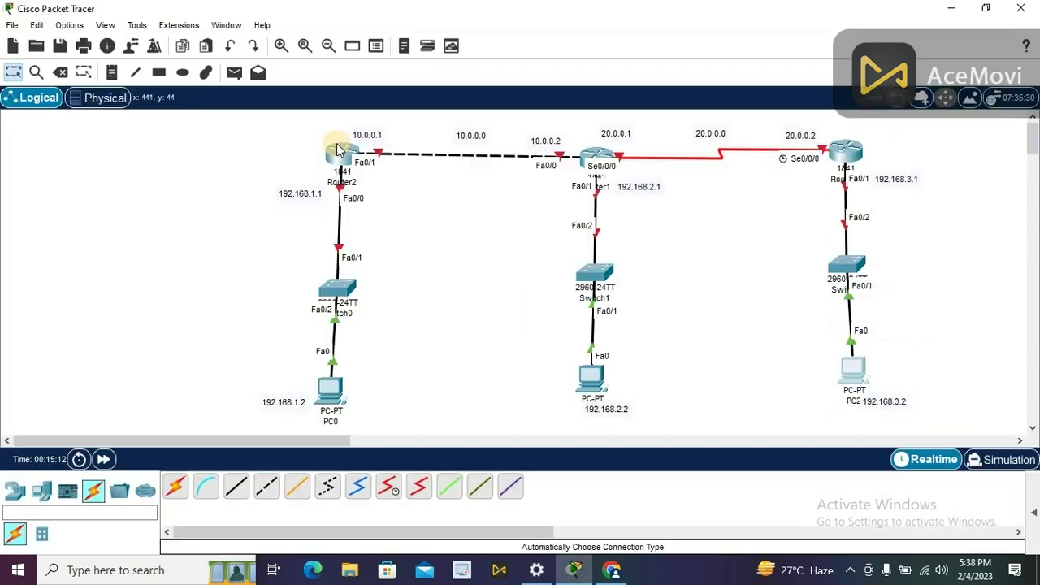
Open Router2's command line, answer no to the initial configuration dialog and start the router session.
{"action": "left_click", "coordinate": [336, 144]}
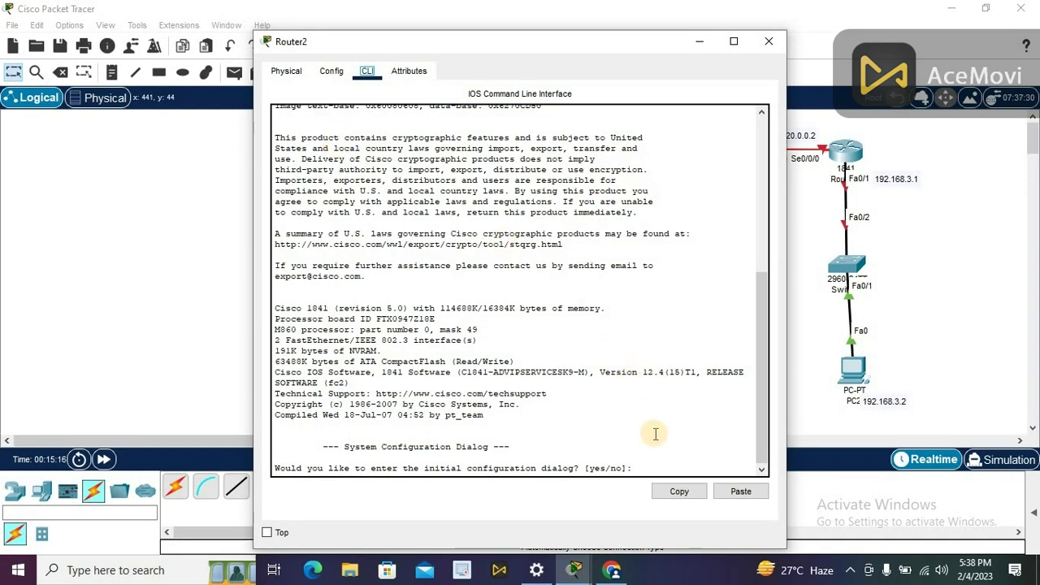
{"action": "left_click", "coordinate": [655, 461]}
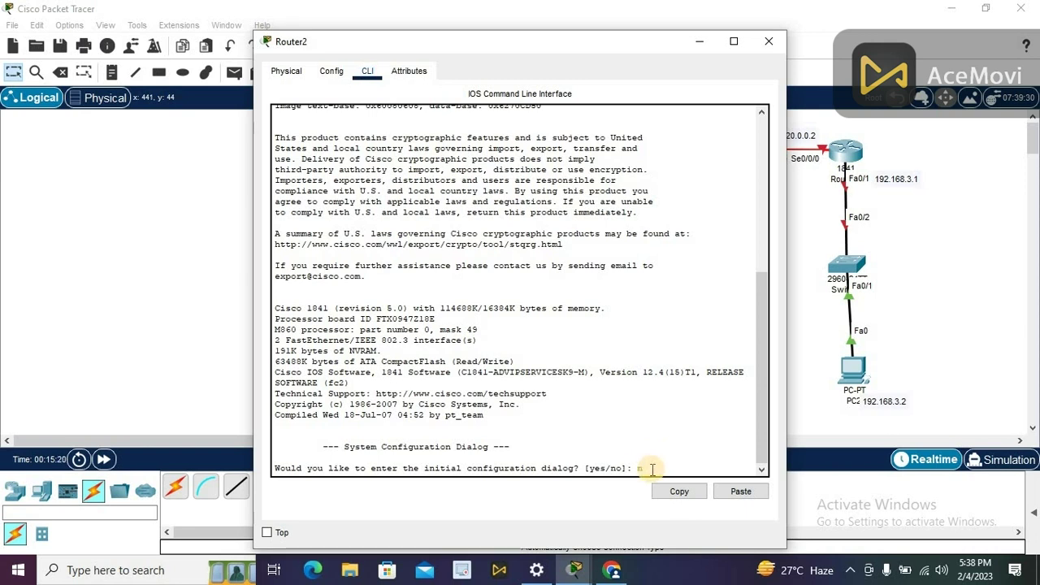
{"action": "type", "text": "no"}
{"action": "key", "text": "Return"}
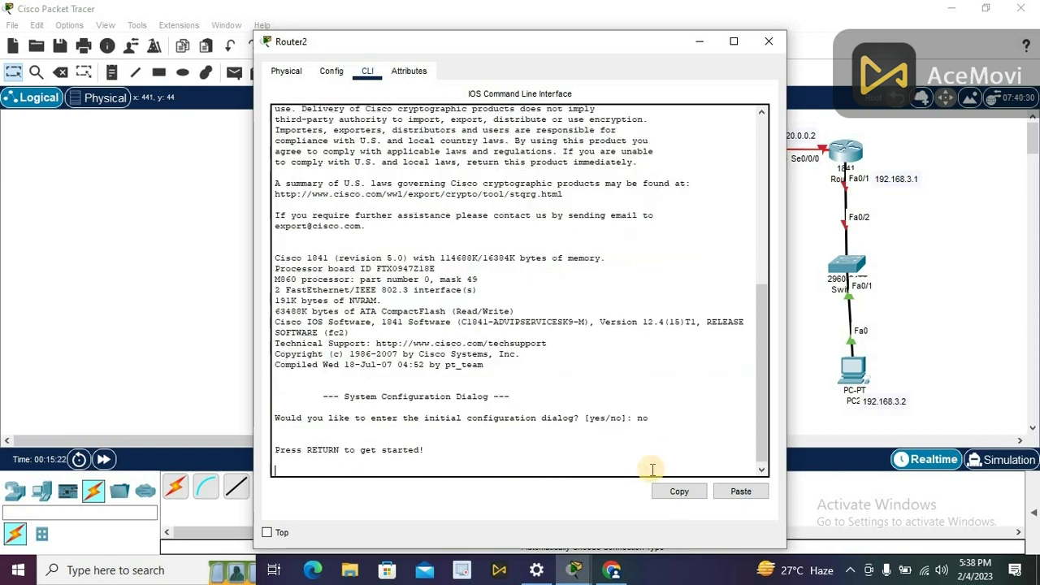
{"action": "key", "text": "Return"}
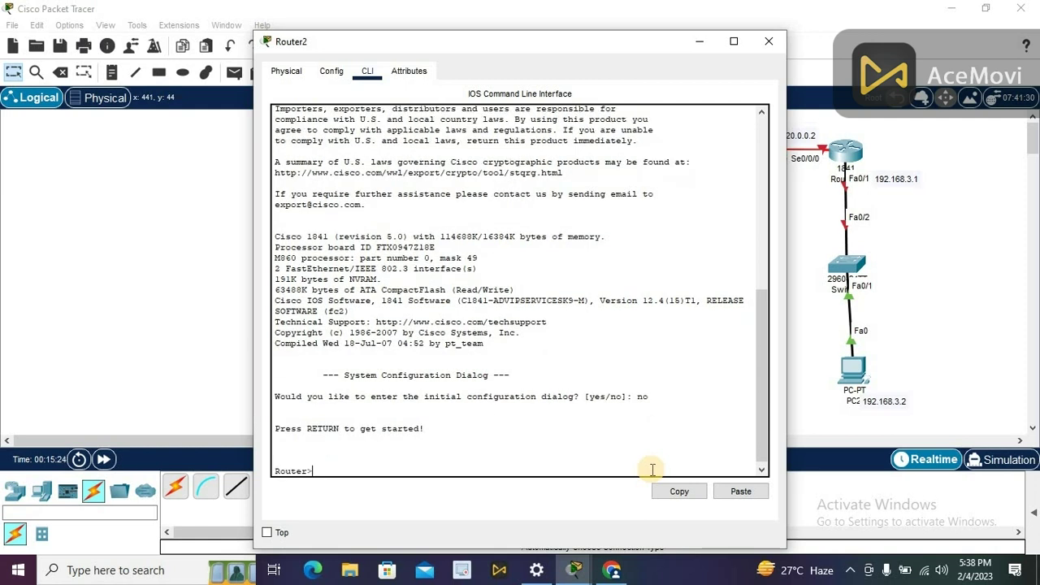
Enter privileged mode on Router2 with enable, and open global configuration mode with config t.
{"action": "type", "text": "enable"}
{"action": "key", "text": "Return"}
{"action": "key", "text": "Return"}
{"action": "type", "text": "con"}
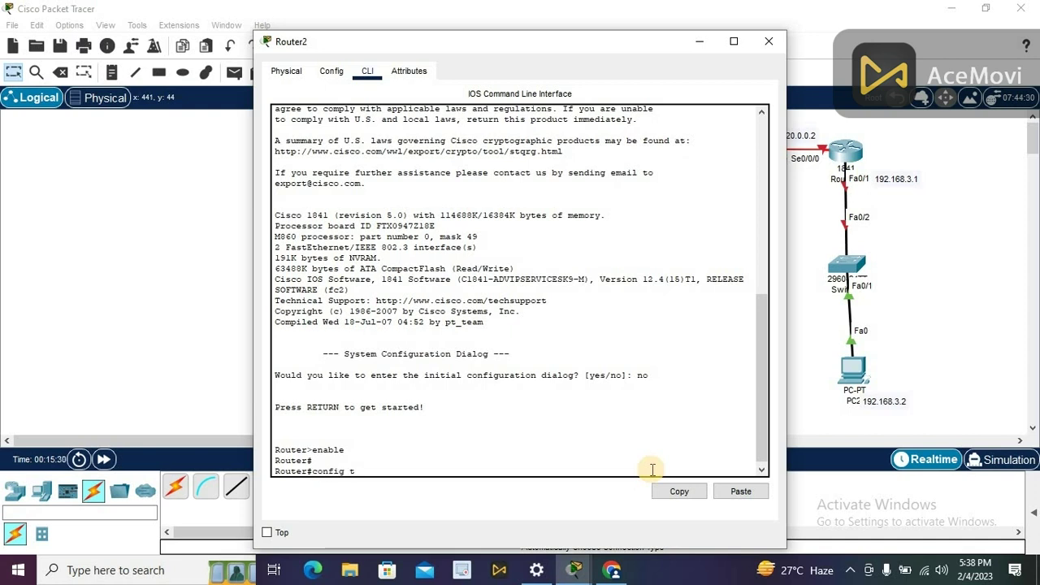
{"action": "type", "text": "fig t"}
{"action": "key", "text": "Return"}
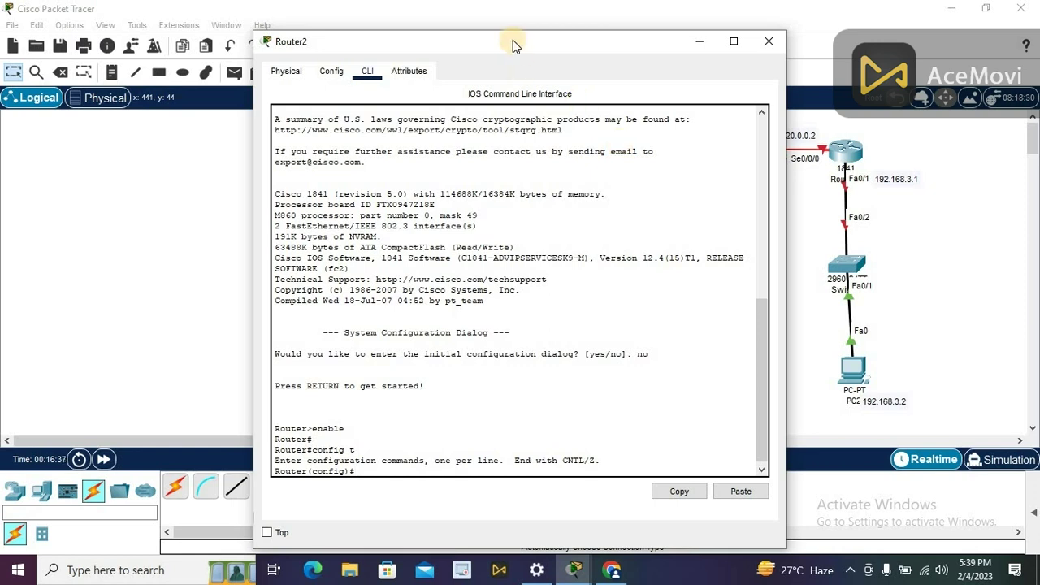
Assign IP address 10.0.0.1 with mask 255.0.0.0 to Router2's fastEthernet 0/1 interface, keeping the router's address labels in view.
{"action": "left_click_drag", "start_coordinate": [512, 39], "coordinate": [700, 48]}
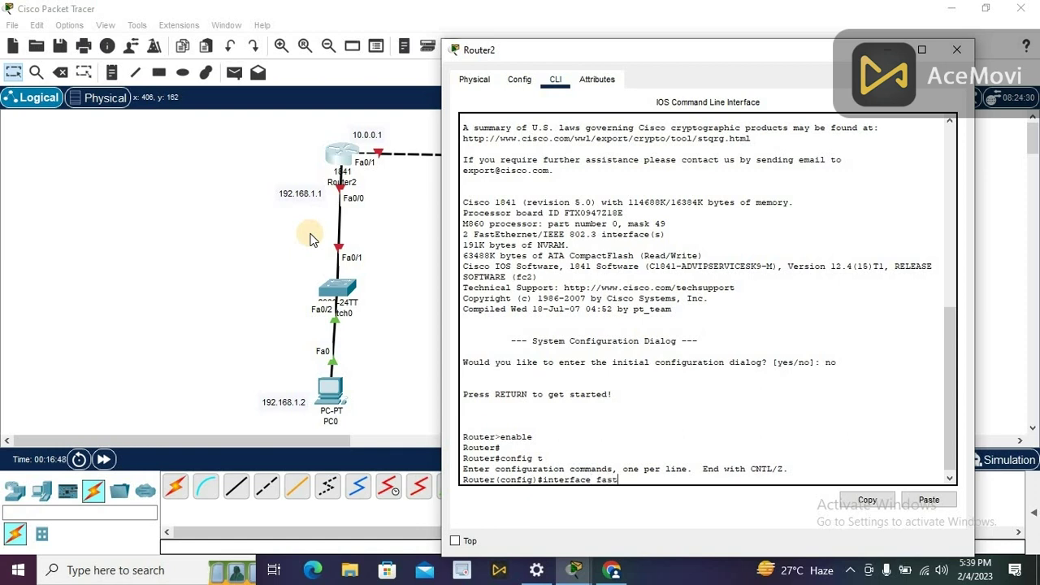
{"action": "type", "text": "hernet 0/1"}
{"action": "key", "text": "Return"}
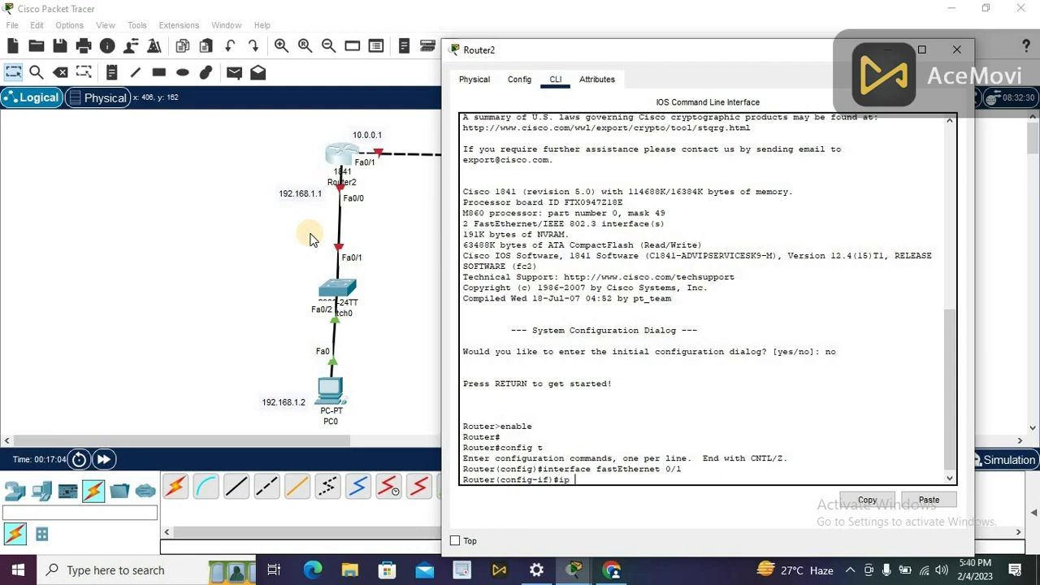
{"action": "type", "text": "dress 10.0.0.0"}
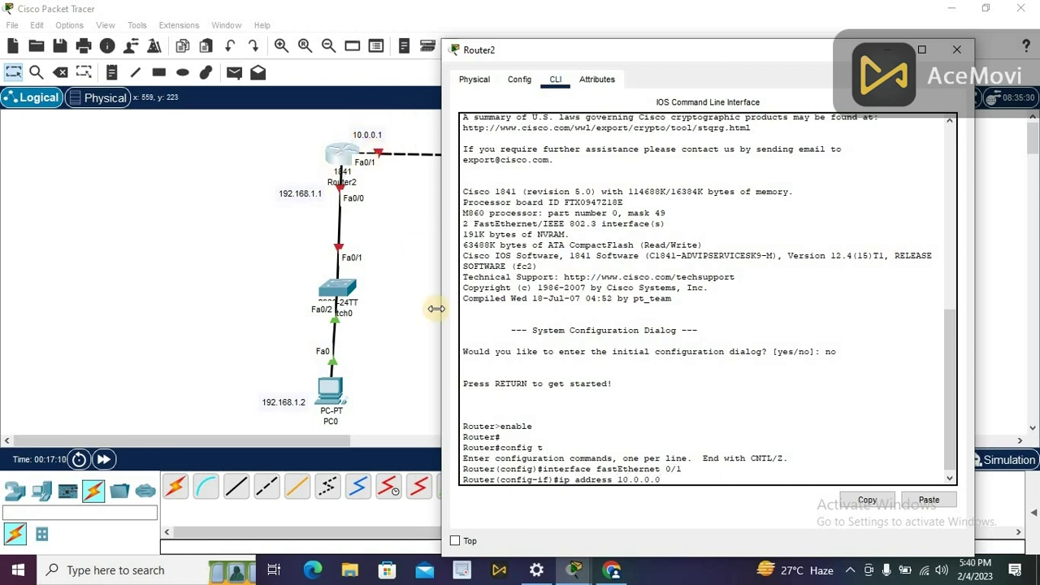
{"action": "key", "text": "BackSpace"}
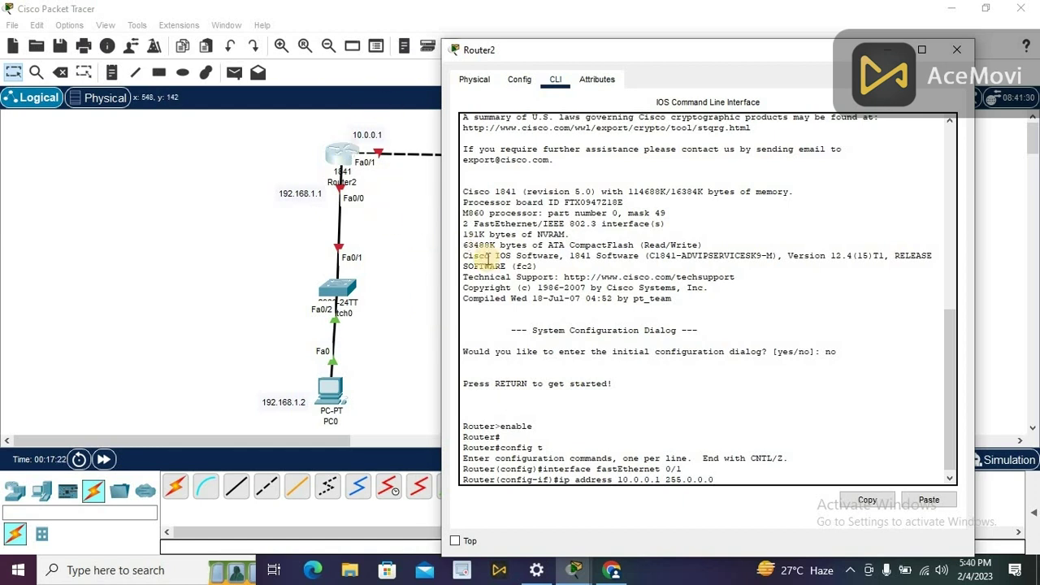
{"action": "key", "text": "Return"}
{"action": "key", "text": "Return"}
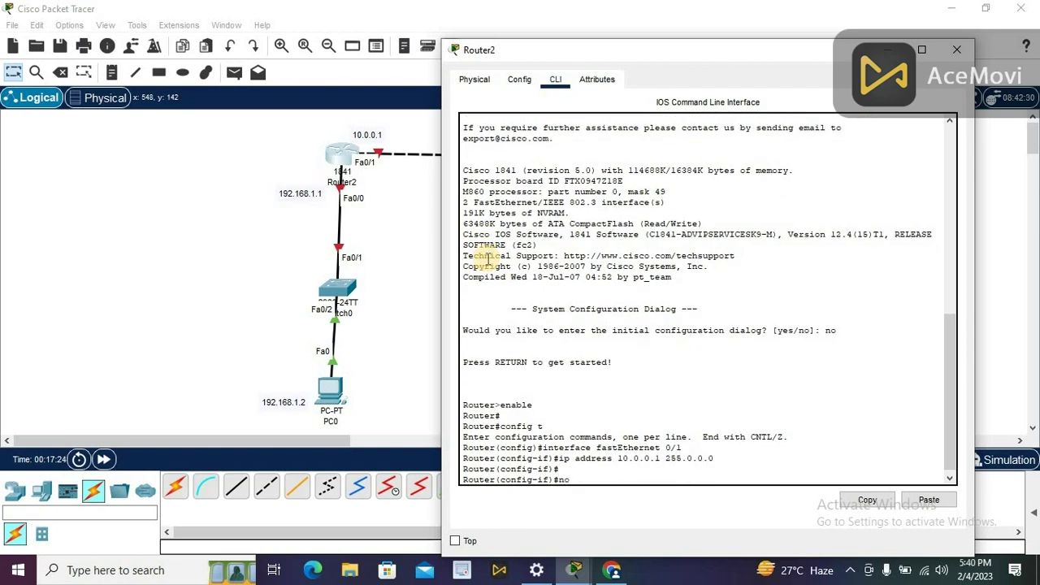
Enable Router2's fastEthernet 0/1 interface with the no shutdown command.
{"action": "type", "text": "no shutdown"}
{"action": "key", "text": "Return"}
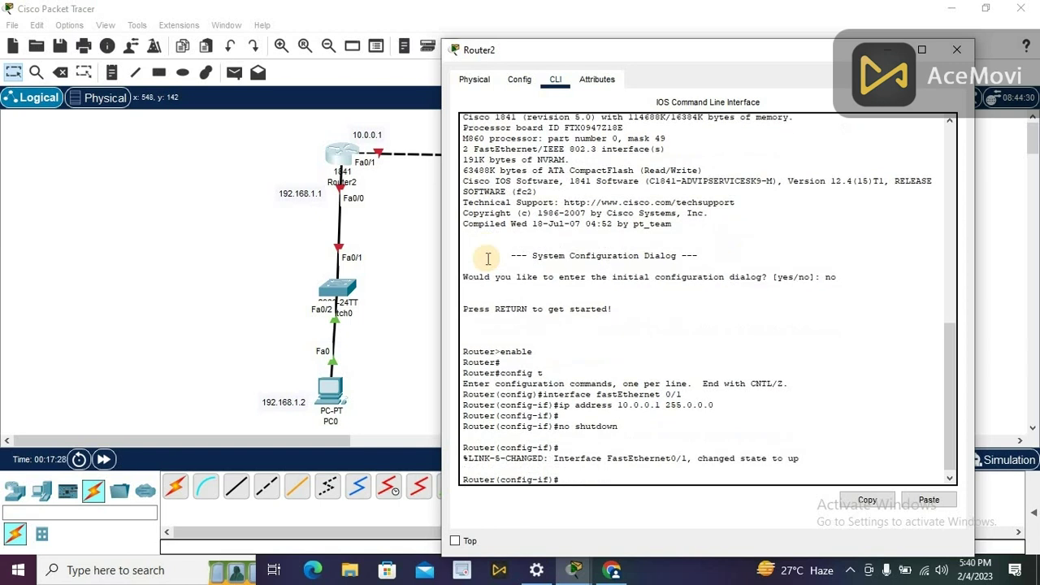
{"action": "key", "text": "Return"}
{"action": "key", "text": "Return"}
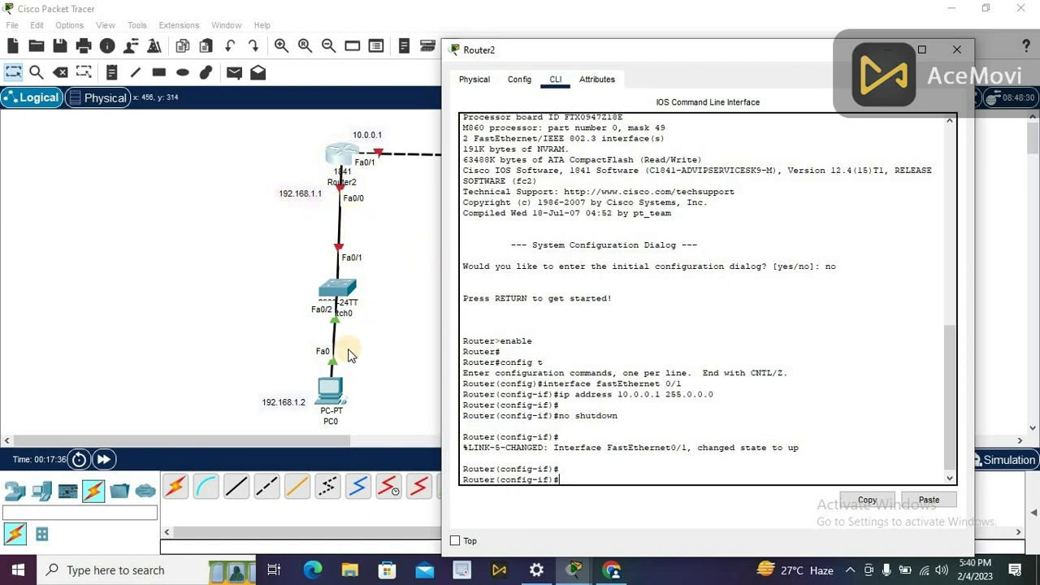
Assign IP address 192.168.1.1 with mask 255.255.255.0 to Router2's fastEthernet 0/0 interface.
{"action": "type", "text": "interface"}
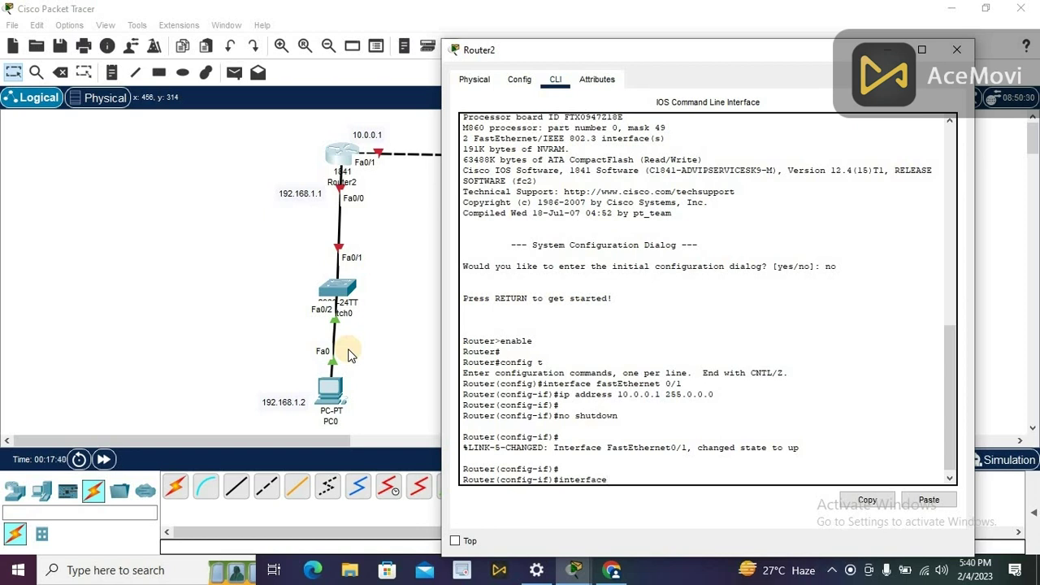
{"action": "type", "text": " fastEthernet 0"}
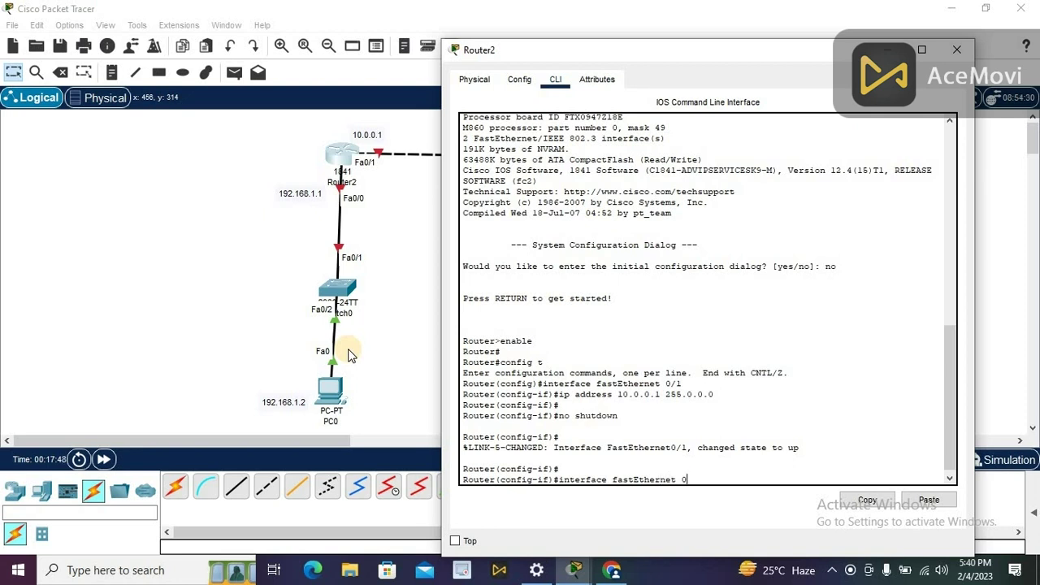
{"action": "type", "text": "/0"}
{"action": "key", "text": "Return"}
{"action": "key", "text": "Return"}
{"action": "type", "text": "ip"}
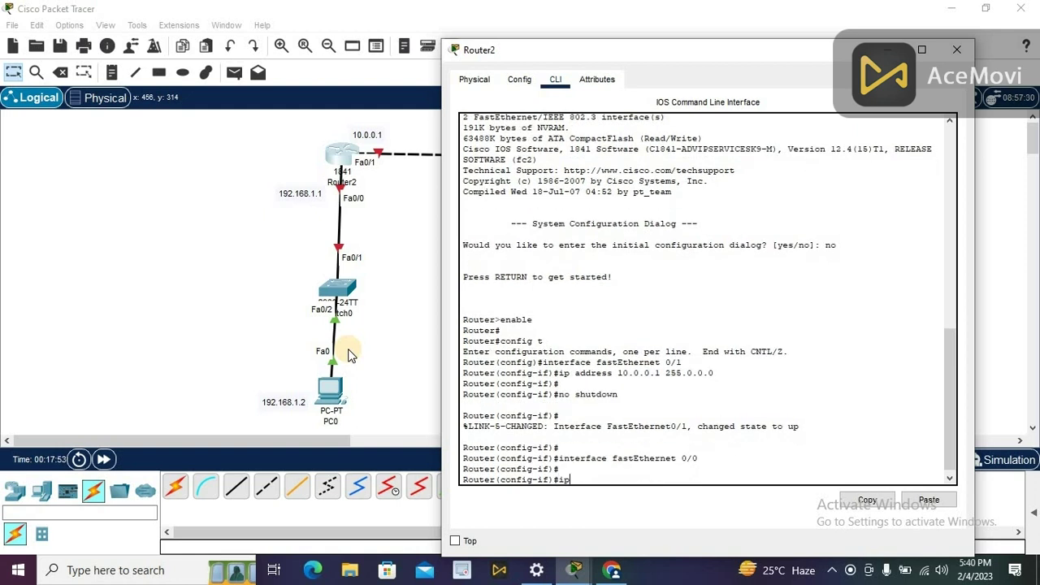
{"action": "type", "text": " address "}
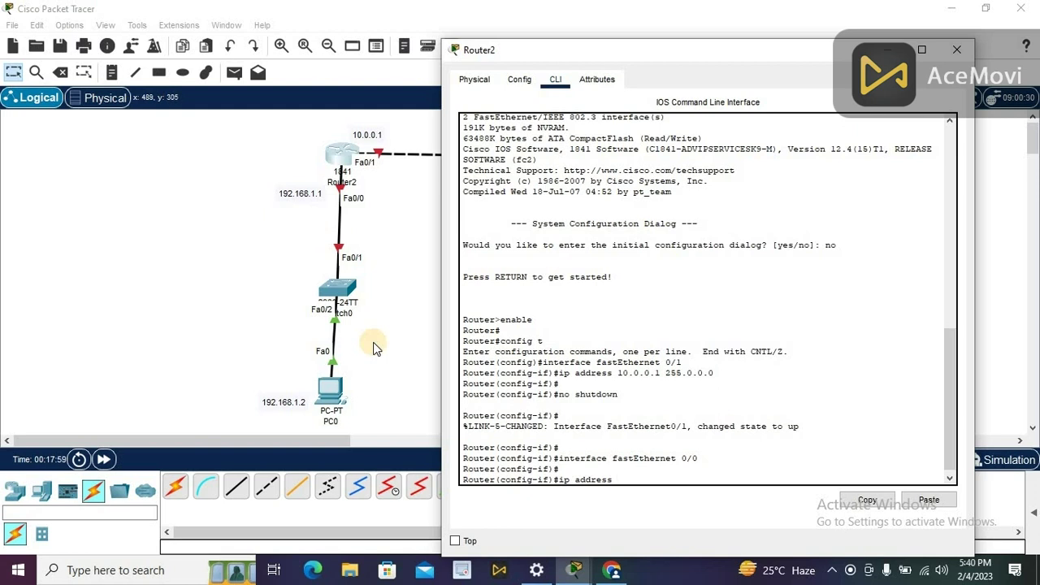
{"action": "type", "text": "192.168.1.1 255.255.255."}
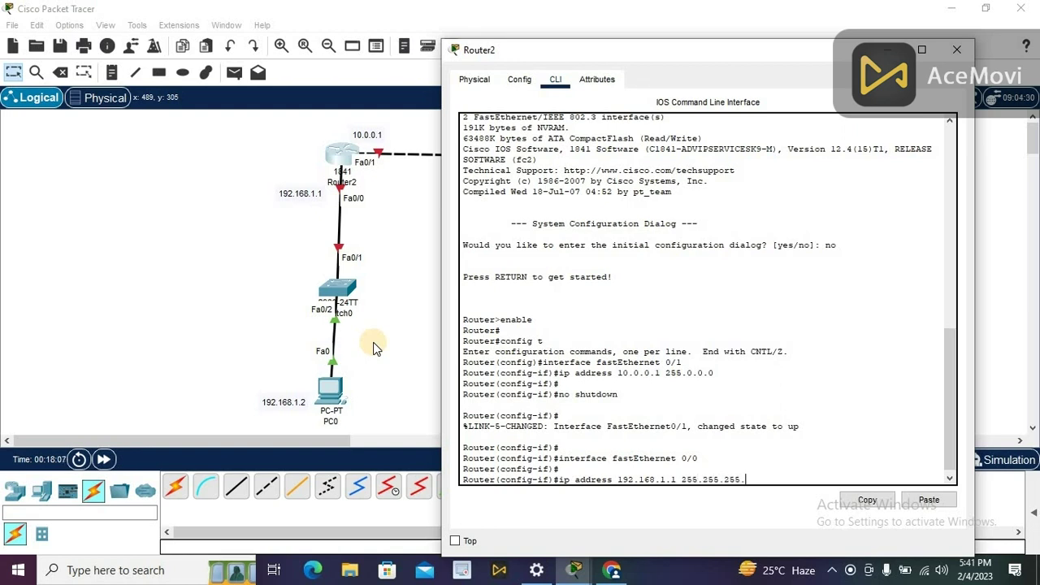
{"action": "type", "text": "0"}
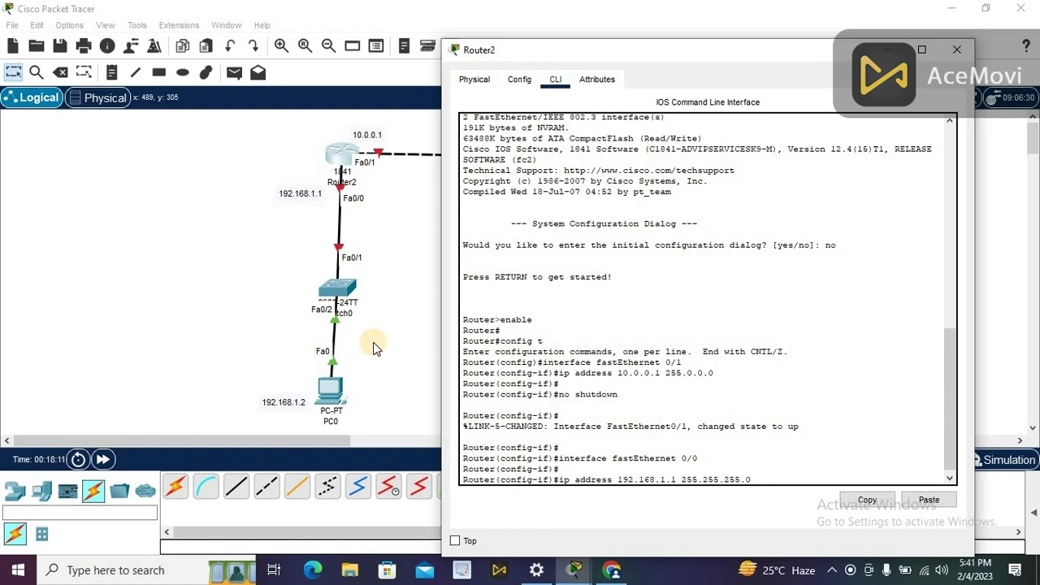
{"action": "key", "text": "Return"}
{"action": "key", "text": "Return"}
Enable Router2's fastEthernet 0/0 interface with no shutdown, then exit interface configuration and close the router's window.
{"action": "type", "text": "no sh"}
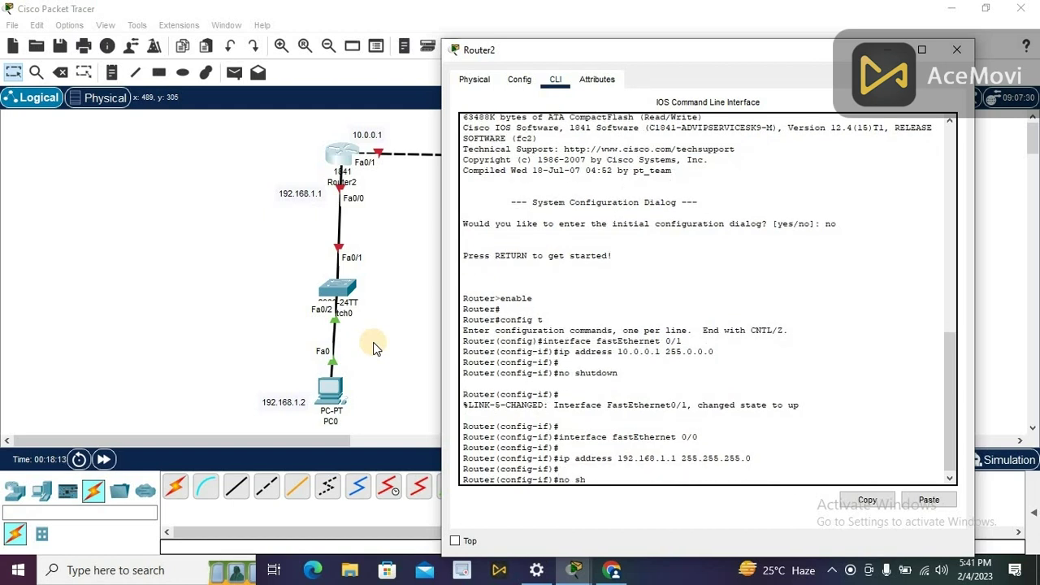
{"action": "type", "text": "utdown"}
{"action": "key", "text": "Return"}
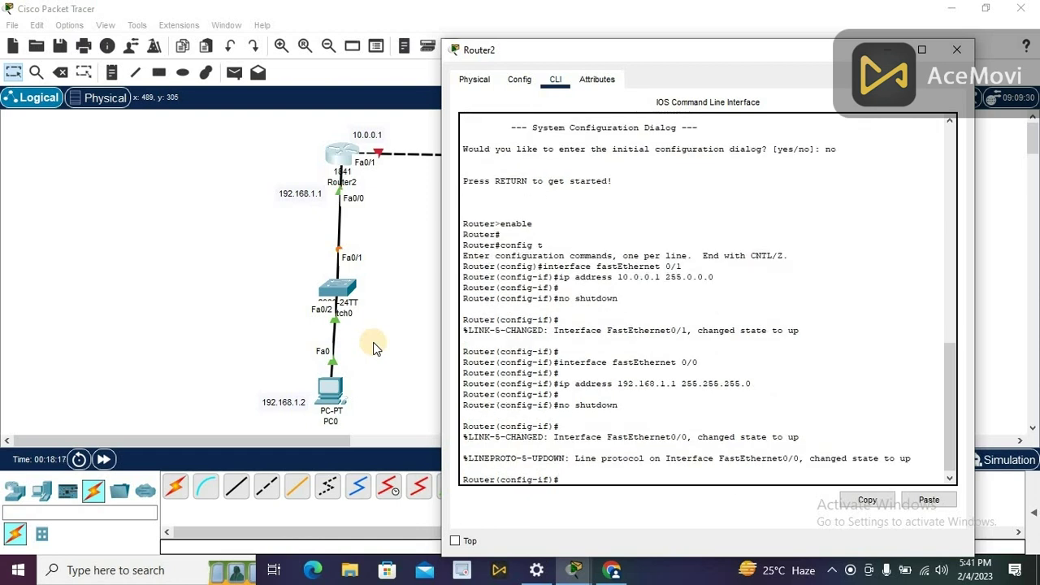
{"action": "type", "text": "exit"}
{"action": "key", "text": "Return"}
{"action": "key", "text": "Return"}
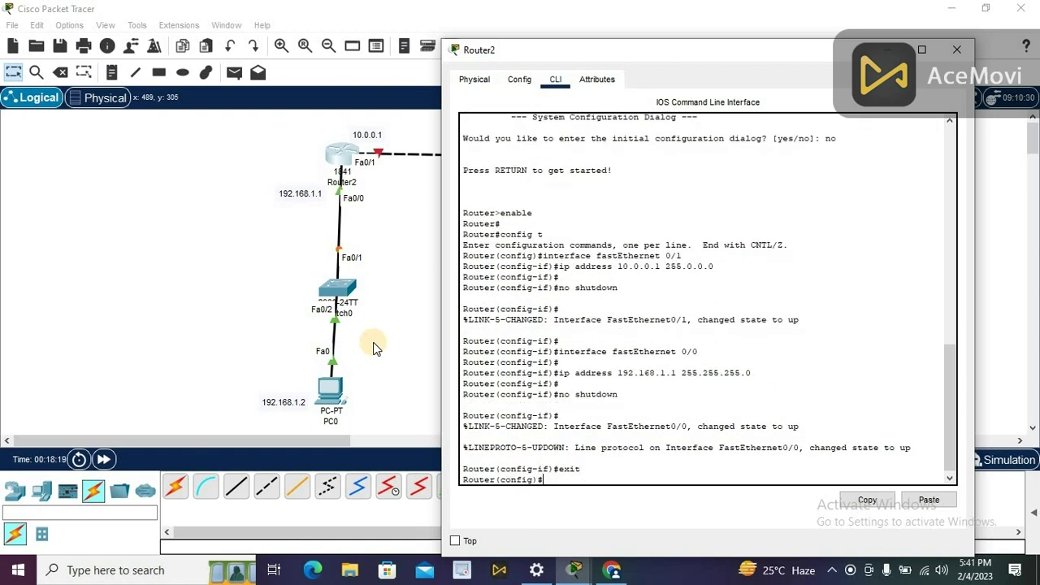
{"action": "left_click", "coordinate": [956, 49]}
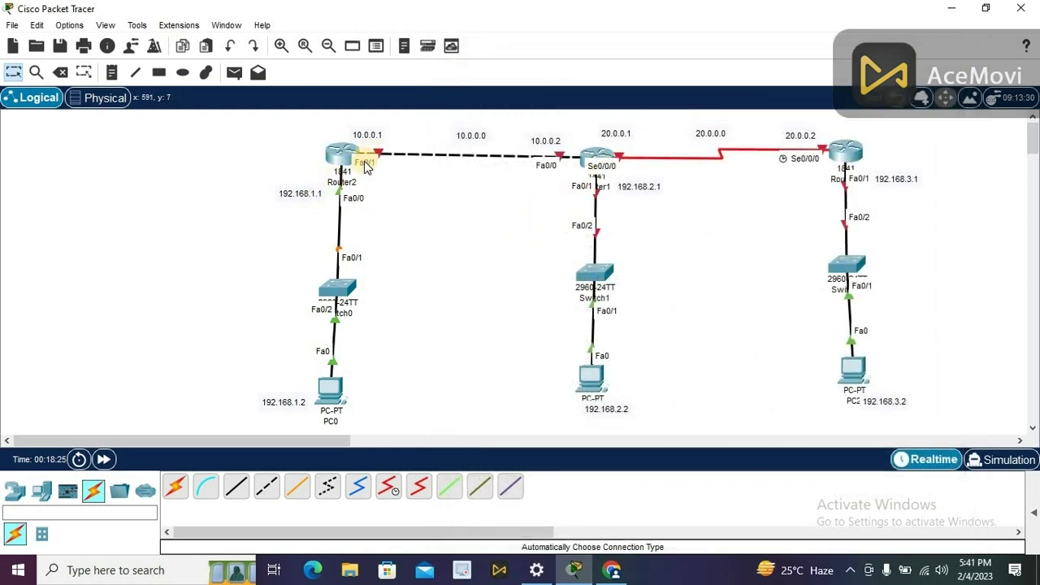
Open Router1's command line interface and answer no to the initial configuration dialog.
{"action": "mouse_move", "coordinate": [344, 156]}
{"action": "mouse_move", "coordinate": [597, 156]}
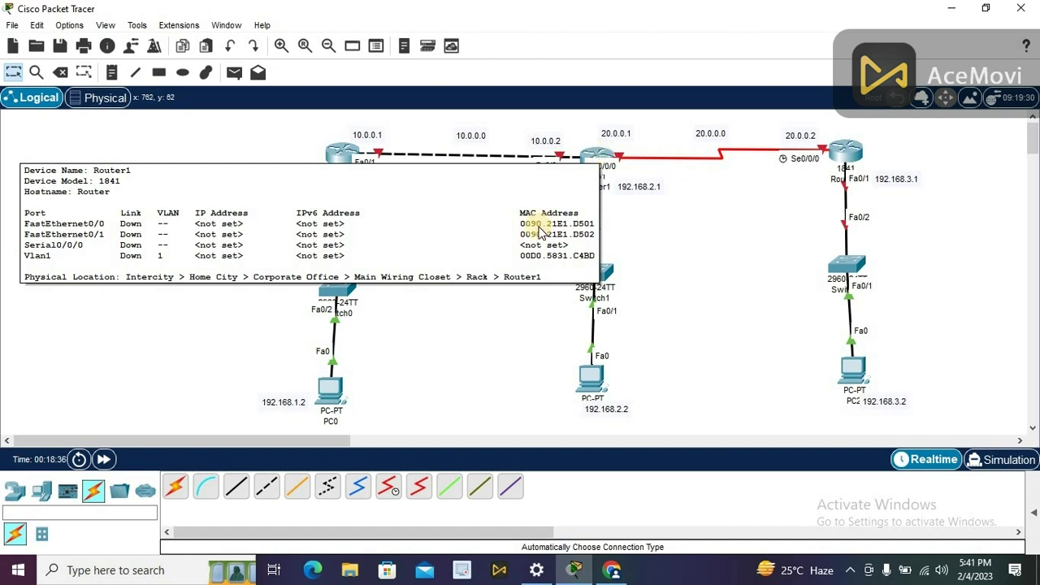
{"action": "left_click", "coordinate": [597, 156]}
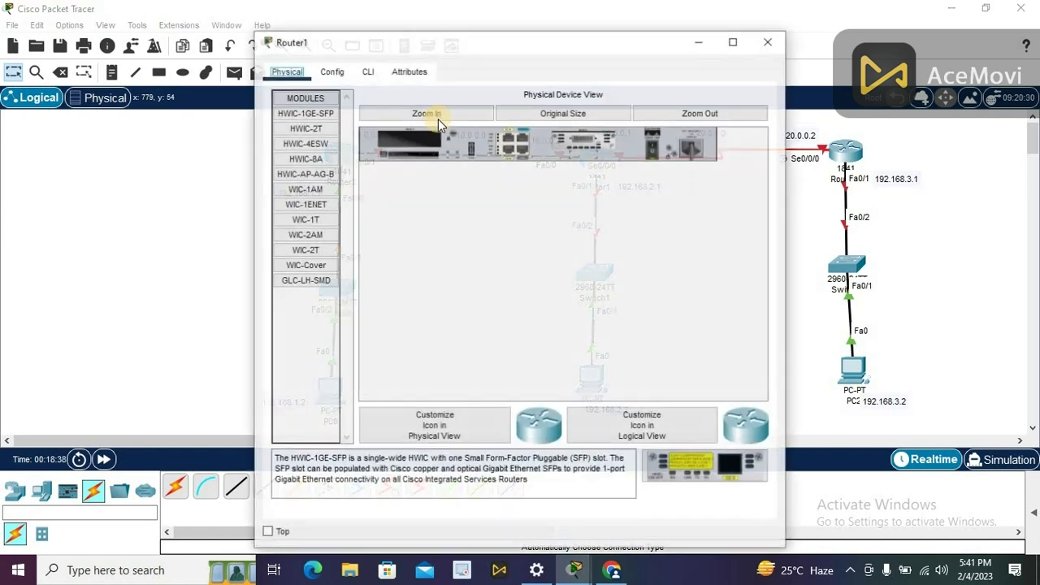
{"action": "left_click", "coordinate": [368, 72]}
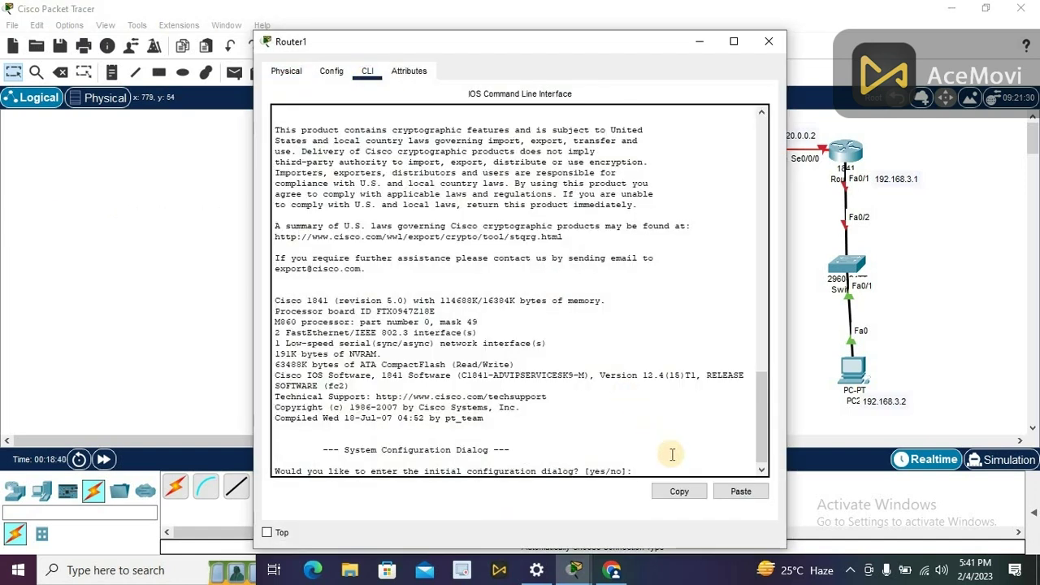
{"action": "type", "text": "no"}
{"action": "key", "text": "Return"}
{"action": "key", "text": "Return"}
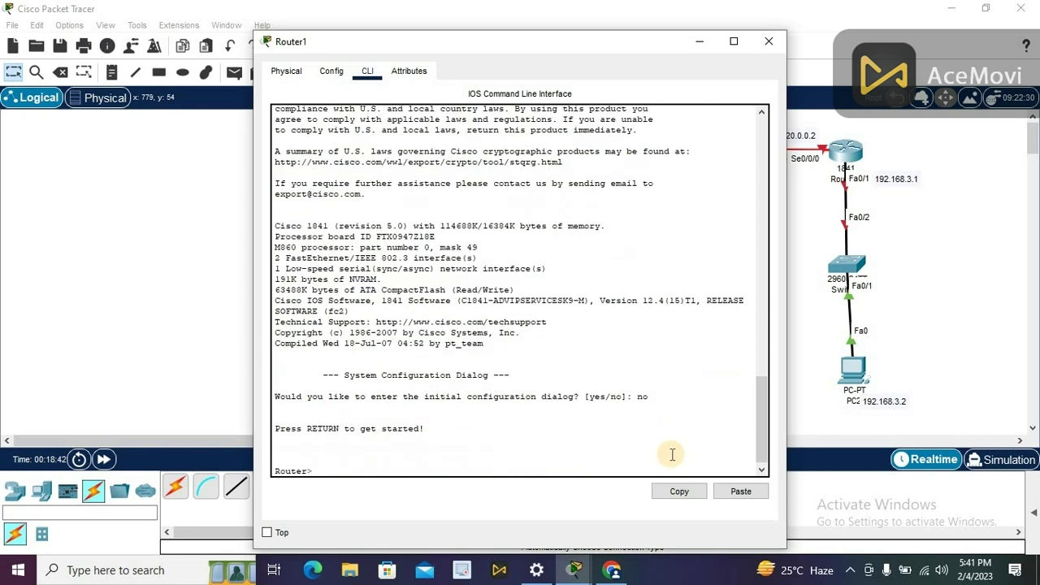
Enter privileged mode on Router1 with enable, and open global configuration mode with config t.
{"action": "type", "text": "enable"}
{"action": "key", "text": "Return"}
{"action": "key", "text": "Return"}
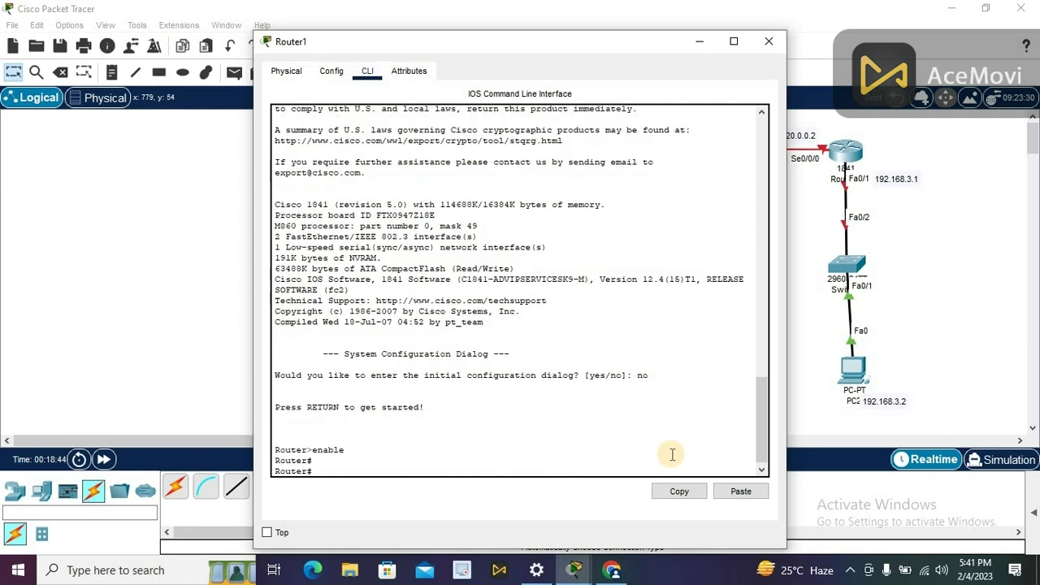
{"action": "type", "text": "config t"}
{"action": "key", "text": "Return"}
{"action": "key", "text": "Return"}
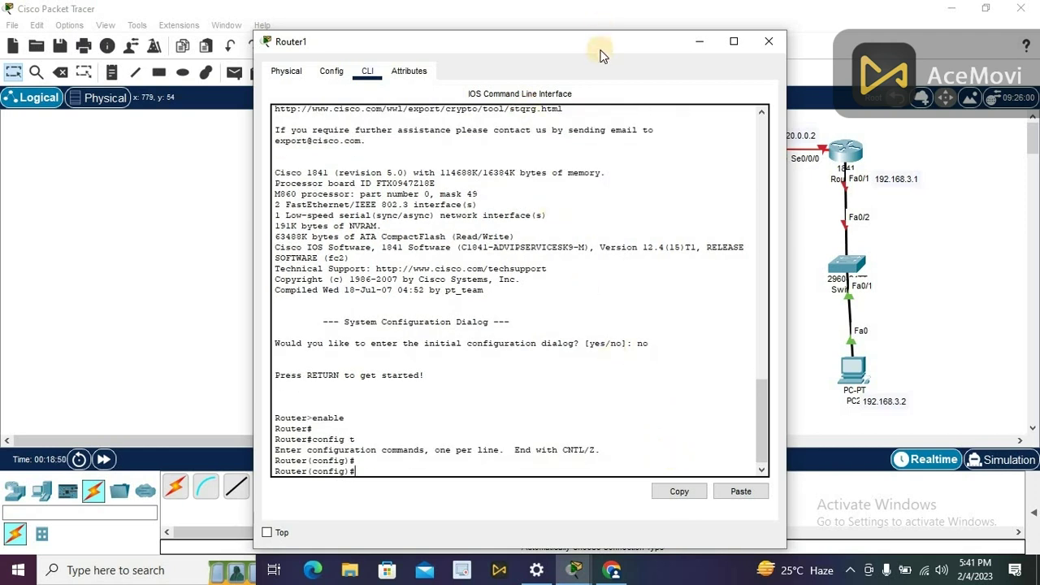
Check Router1's port labels in the topology and enter configuration of its fastEthernet 0/0 interface.
{"action": "left_click_drag", "start_coordinate": [601, 55], "coordinate": [912, 62]}
{"action": "left_click_drag", "start_coordinate": [770, 66], "coordinate": [562, 238]}
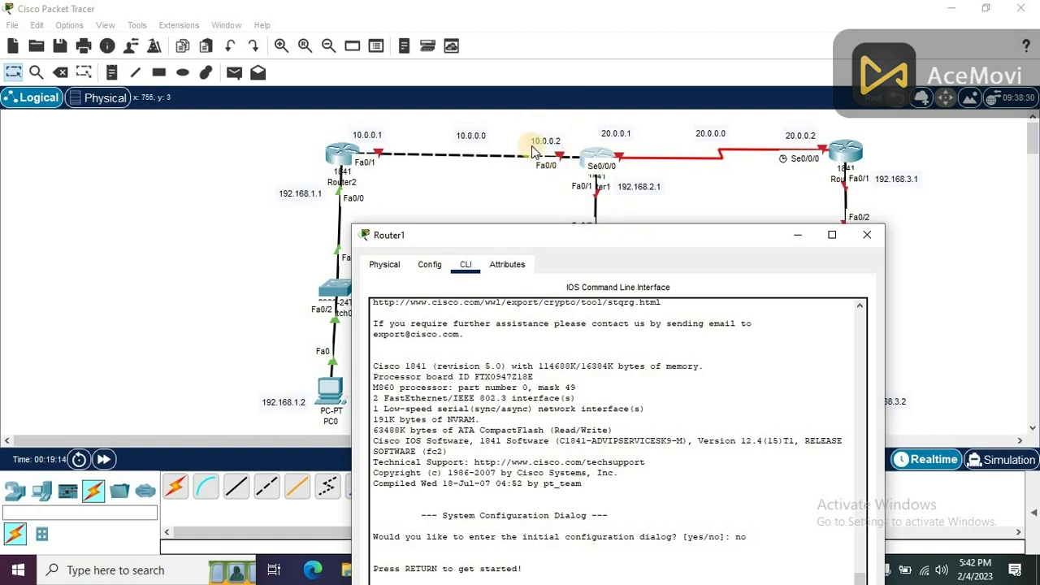
{"action": "left_click_drag", "start_coordinate": [609, 234], "coordinate": [363, 13]}
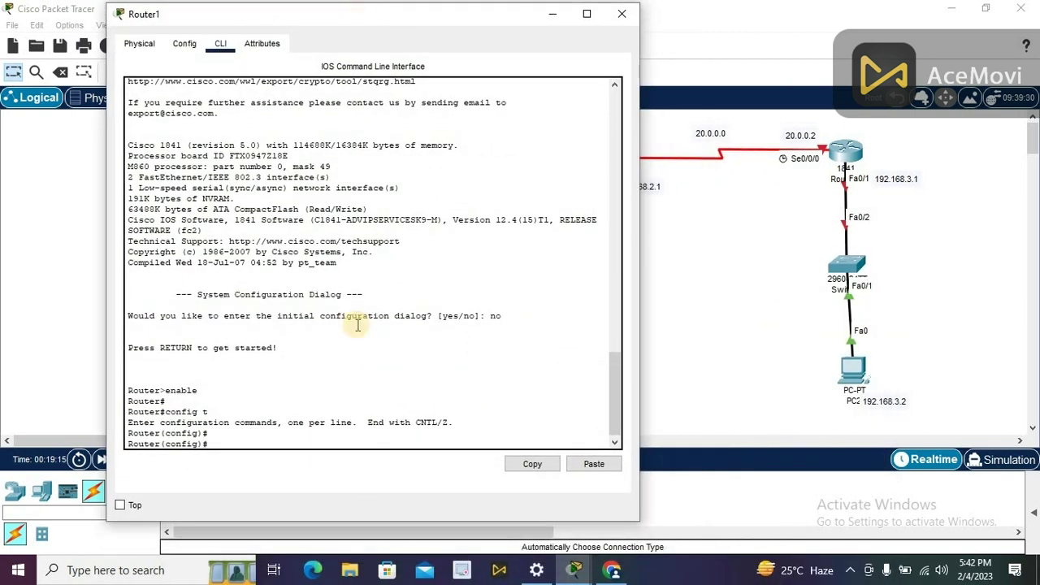
{"action": "type", "text": "inter"}
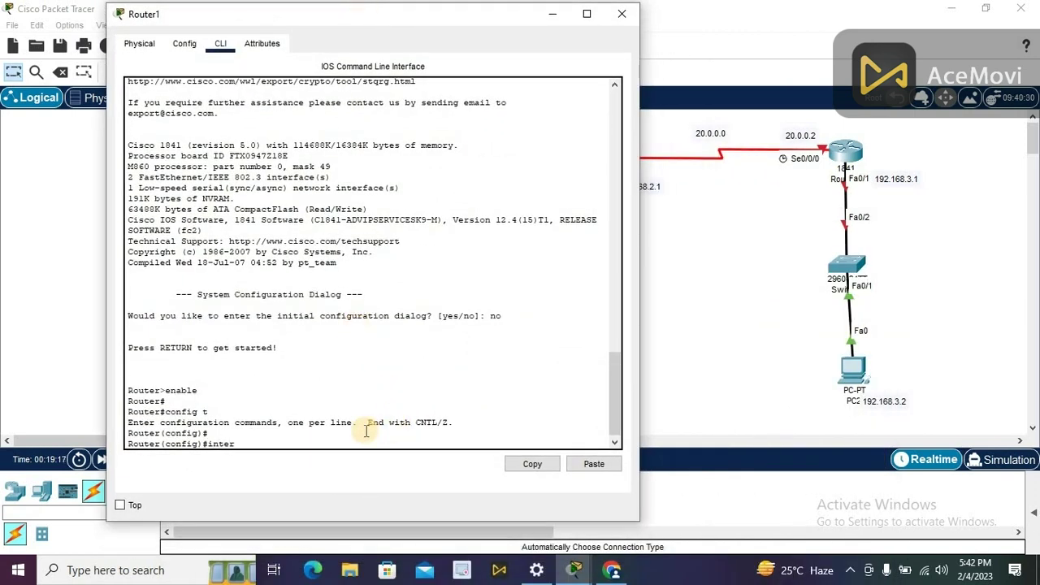
{"action": "type", "text": "face fastEthernet 0/0"}
{"action": "key", "text": "Return"}
{"action": "key", "text": "Return"}
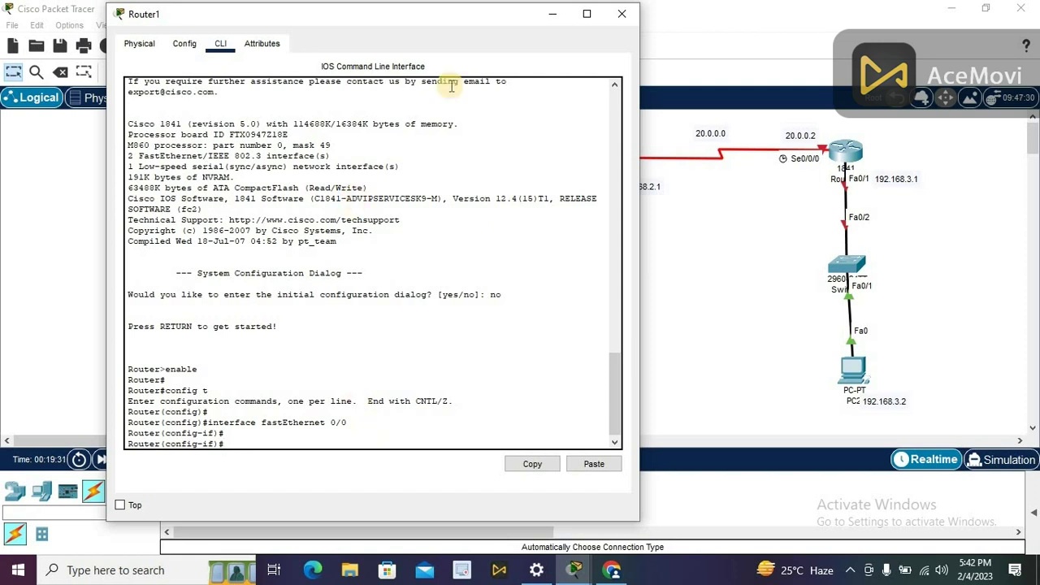
Assign IP address 10.0.0.2 with mask 255.0.0.0 to Router1's fastEthernet 0/0 interface, checking the address label in the topology.
{"action": "left_click_drag", "start_coordinate": [478, 12], "coordinate": [495, 190]}
{"action": "left_click_drag", "start_coordinate": [526, 252], "coordinate": [536, 193]}
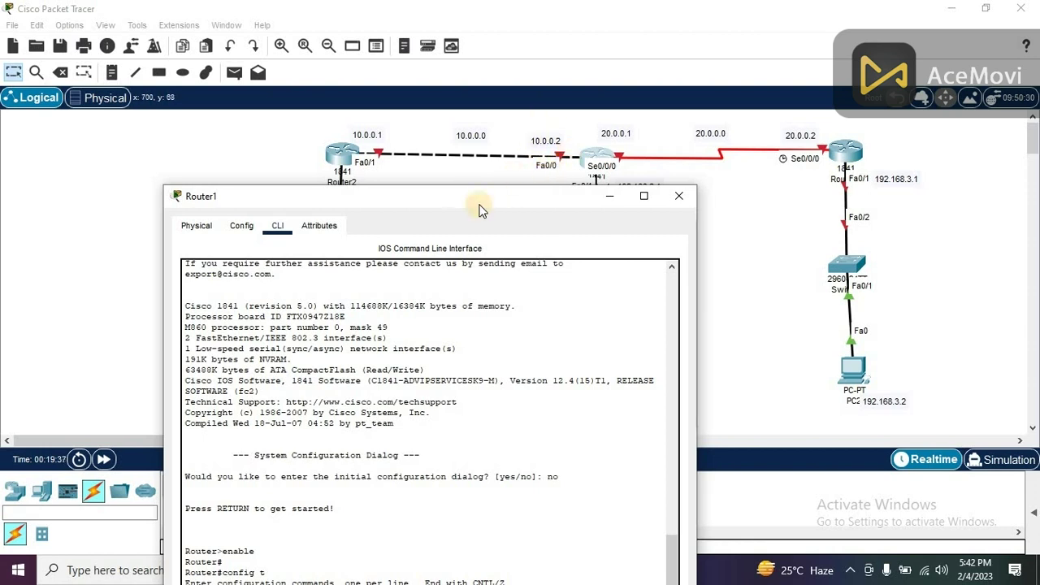
{"action": "left_click_drag", "start_coordinate": [415, 195], "coordinate": [363, 11]}
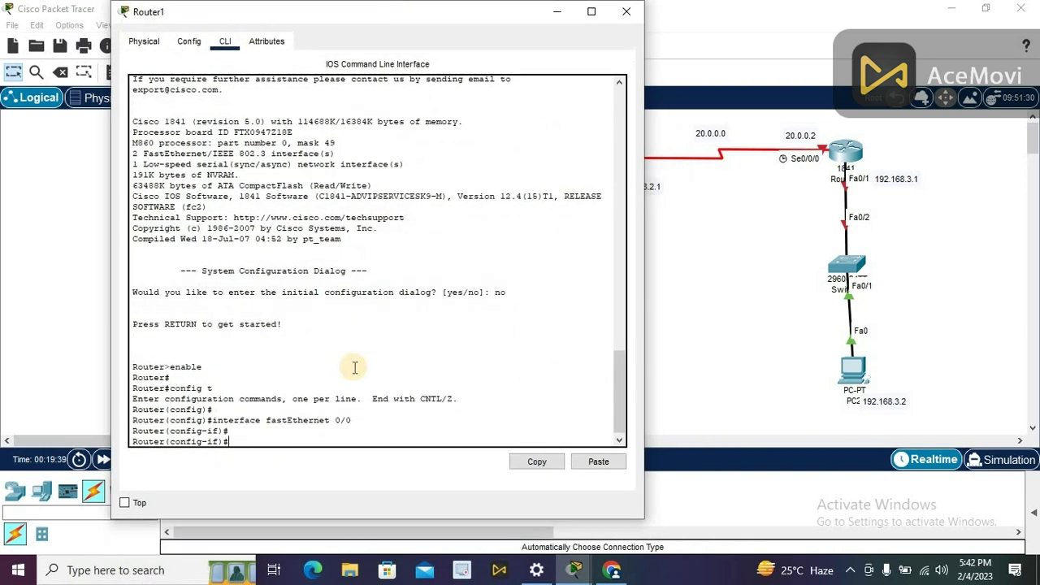
{"action": "type", "text": "ip address 10.0.0.2 255.0.0.0"}
{"action": "key", "text": "Return"}
{"action": "key", "text": "Return"}
Enable Router1's fastEthernet 0/0 interface with the no shutdown command.
{"action": "type", "text": "no s"}
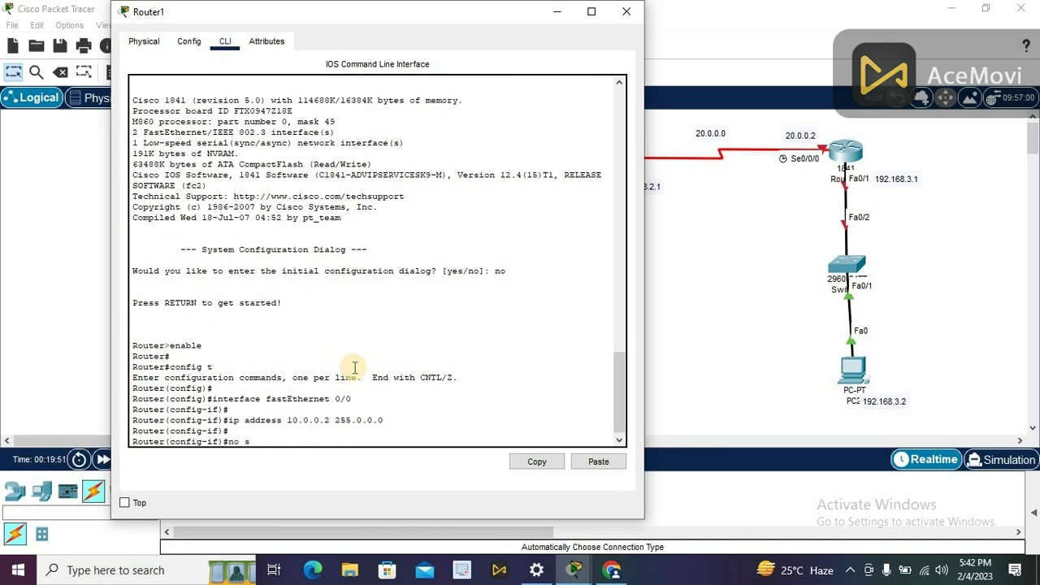
{"action": "type", "text": "hutdown"}
{"action": "key", "text": "Return"}
{"action": "key", "text": "Return"}
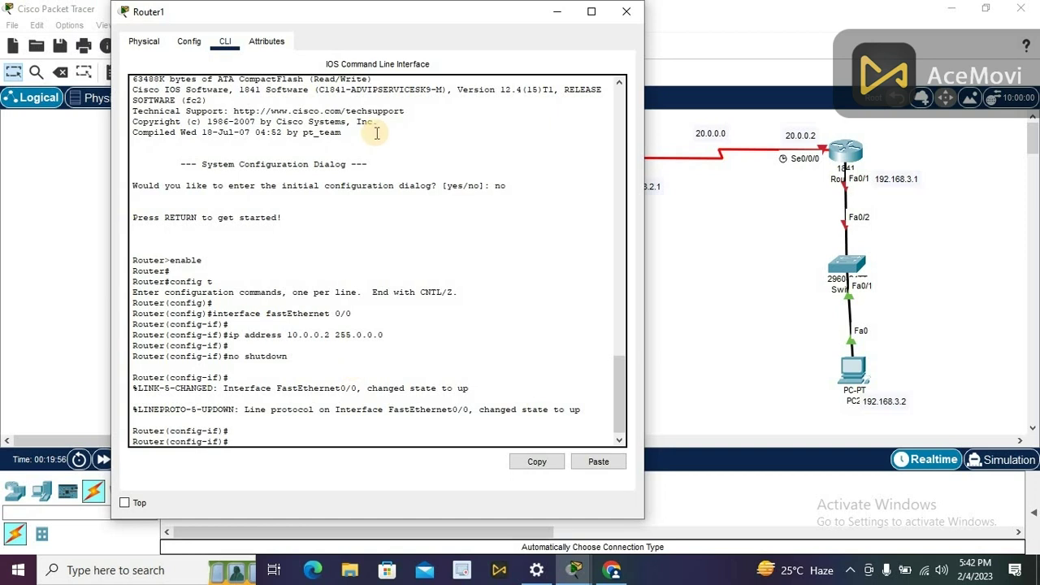
Check Router1's link to Switch1 in the topology and enter configuration of Router1's fastEthernet 0/1 interface.
{"action": "left_click_drag", "start_coordinate": [474, 14], "coordinate": [350, 15]}
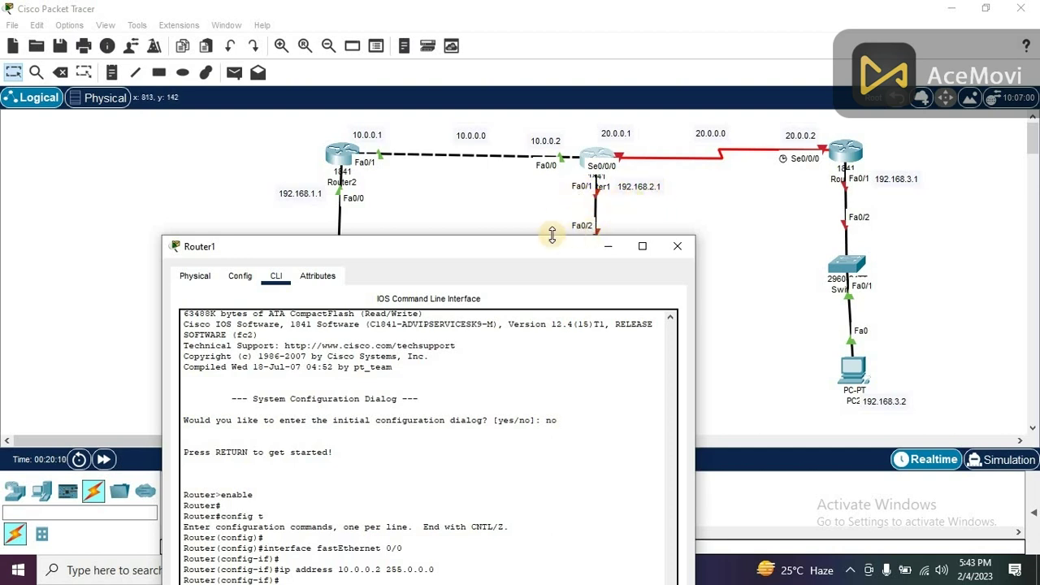
{"action": "left_click_drag", "start_coordinate": [452, 245], "coordinate": [439, 10]}
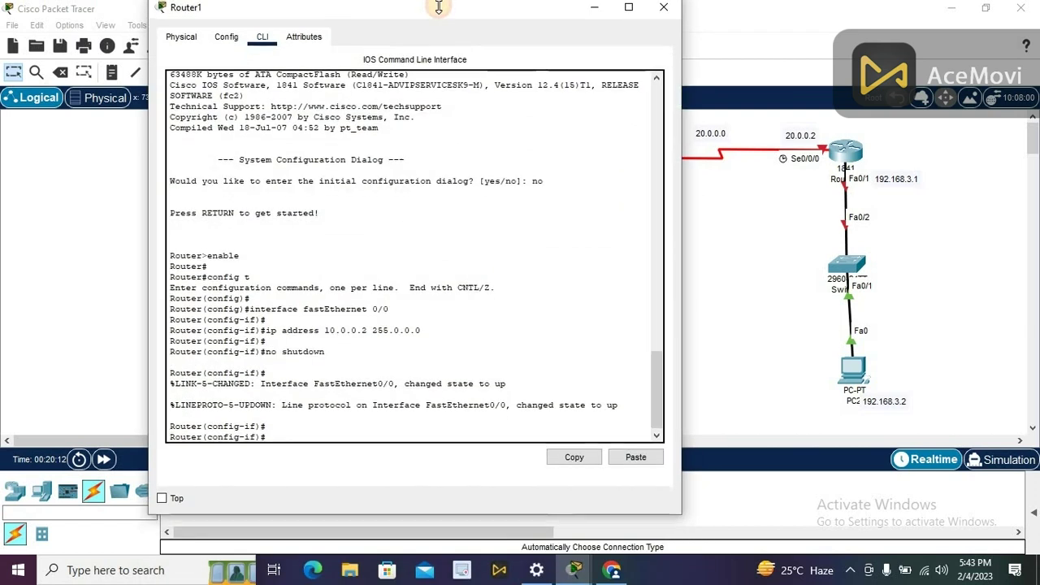
{"action": "type", "text": "inte"}
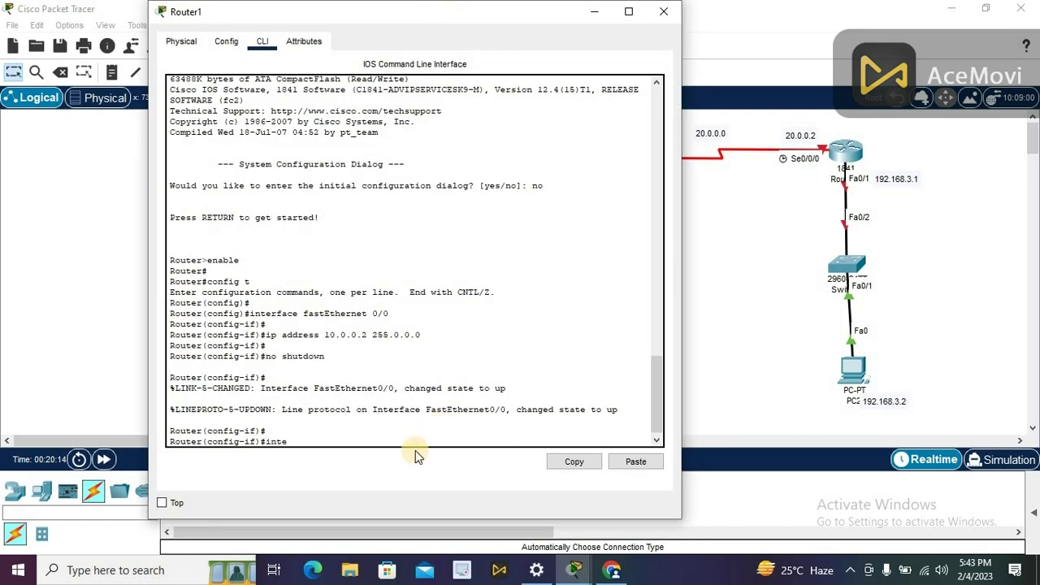
{"action": "type", "text": "rface fastEther"}
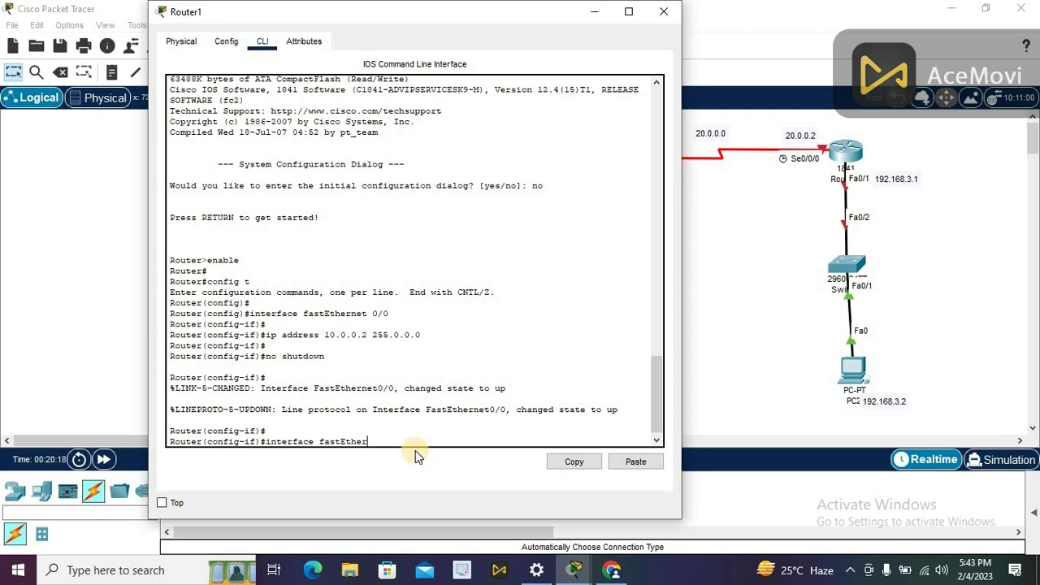
{"action": "type", "text": "net 0"}
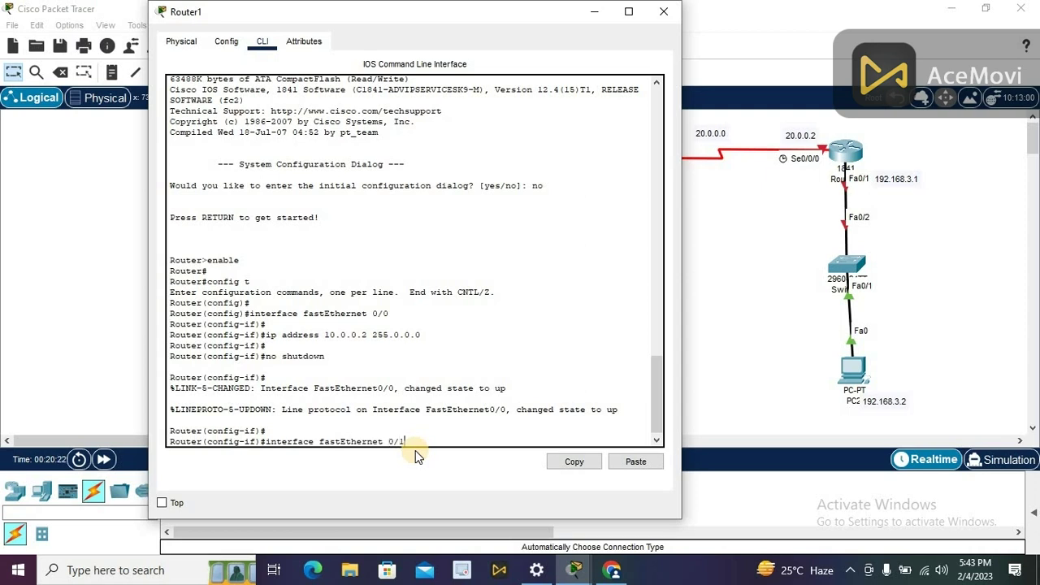
{"action": "type", "text": "/1"}
{"action": "key", "text": "Return"}
{"action": "key", "text": "Return"}
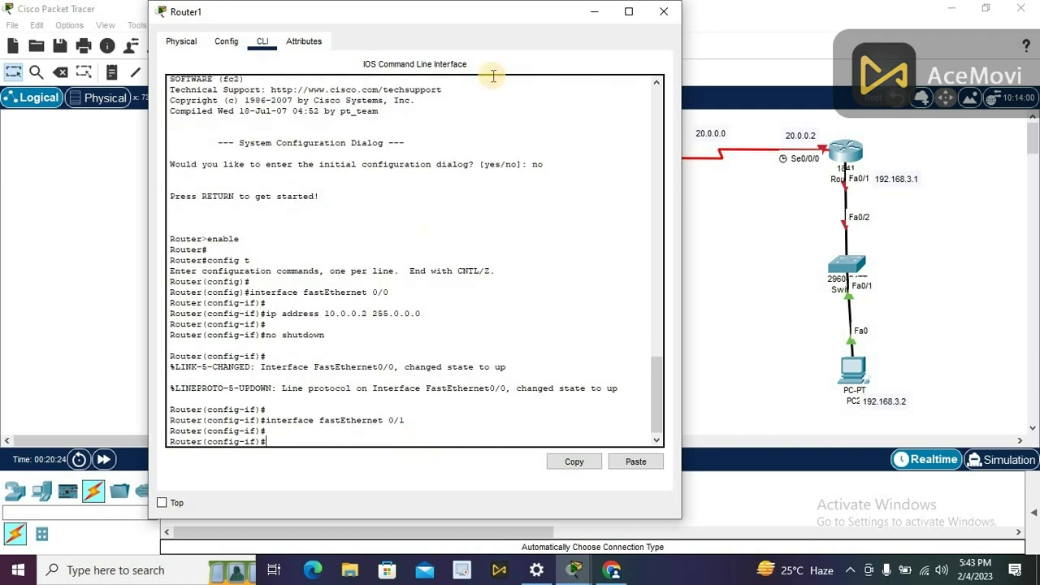
Assign IP address 192.168.2.1 with mask 255.255.255.0 to Router1's fastEthernet 0/1 interface and enable it with no shutdown.
{"action": "left_click", "coordinate": [512, 16]}
{"action": "left_click_drag", "start_coordinate": [512, 17], "coordinate": [378, 16]}
{"action": "scroll", "coordinate": [493, 281], "scroll_direction": "up", "scroll_amount": 3}
{"action": "left_click", "coordinate": [528, 363]}
{"action": "left_click_drag", "start_coordinate": [528, 363], "coordinate": [528, 379]}
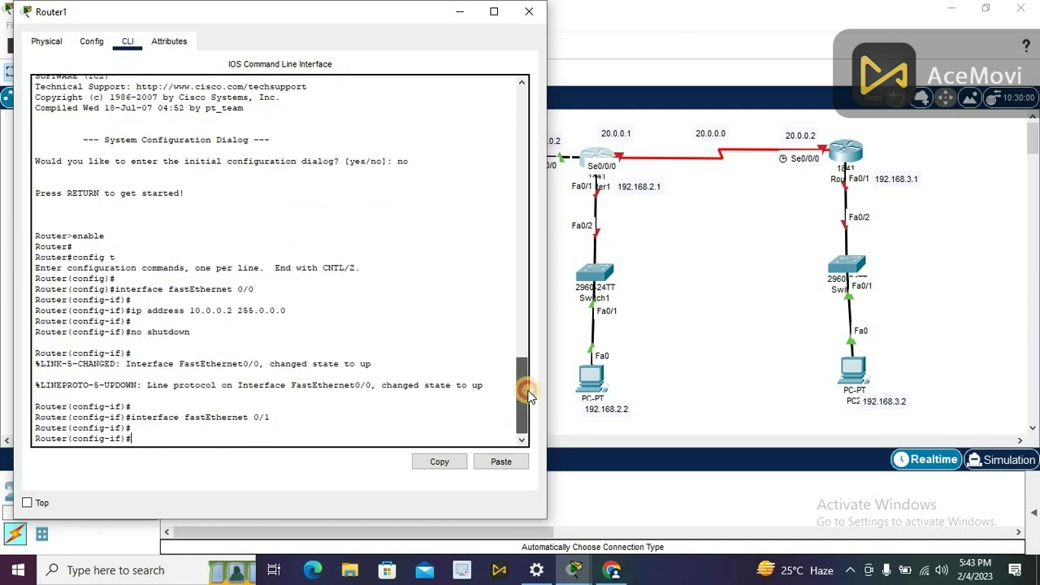
{"action": "left_click", "coordinate": [613, 572]}
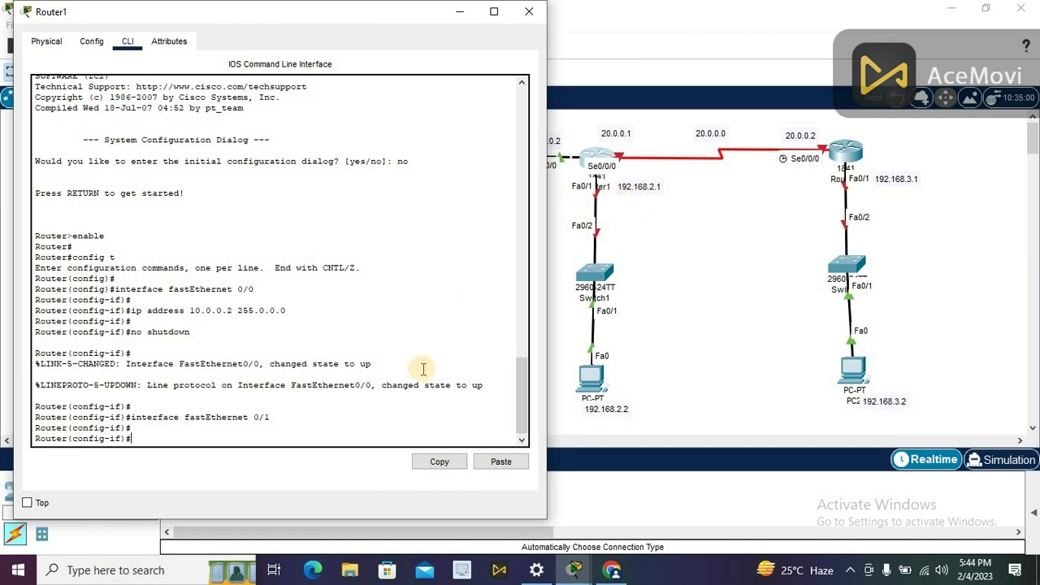
{"action": "type", "text": "ddress"}
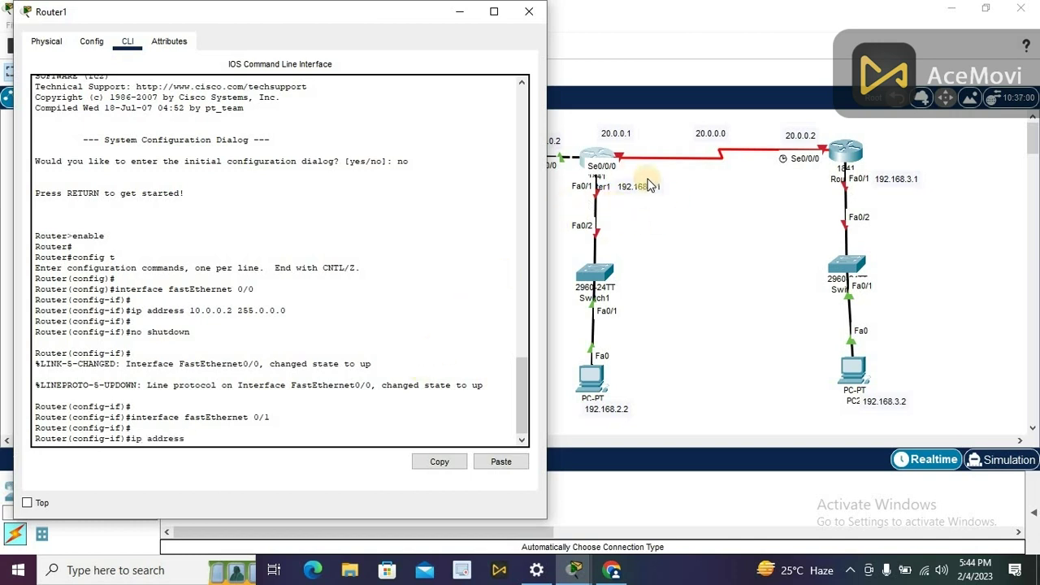
{"action": "type", "text": " 192.168."}
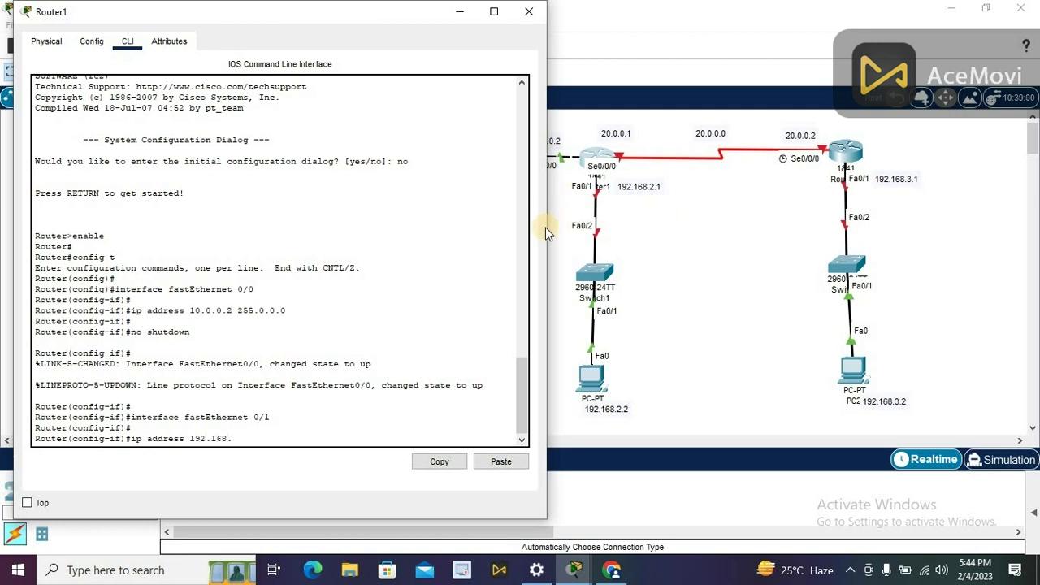
{"action": "type", "text": "2.1 255.255.255.0"}
{"action": "key", "text": "Return"}
{"action": "key", "text": "Return"}
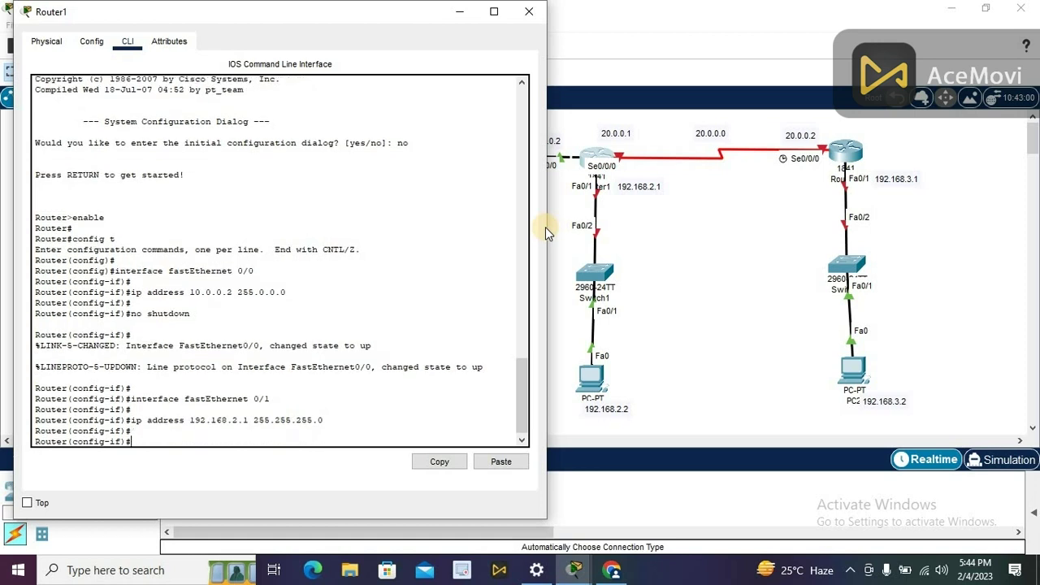
{"action": "type", "text": "no shutdown"}
{"action": "key", "text": "Return"}
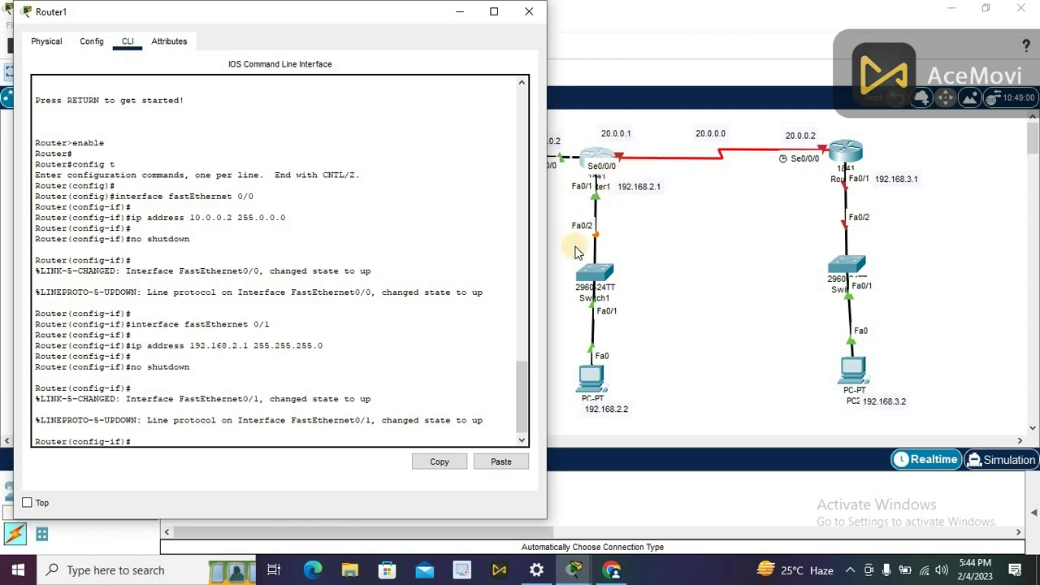
Enter configuration of Router1's serial 0/0/0 interface.
{"action": "type", "text": "inetr"}
{"action": "key", "text": "BackSpace"}
{"action": "type", "text": "erface"}
{"action": "key", "text": "BackSpace"}
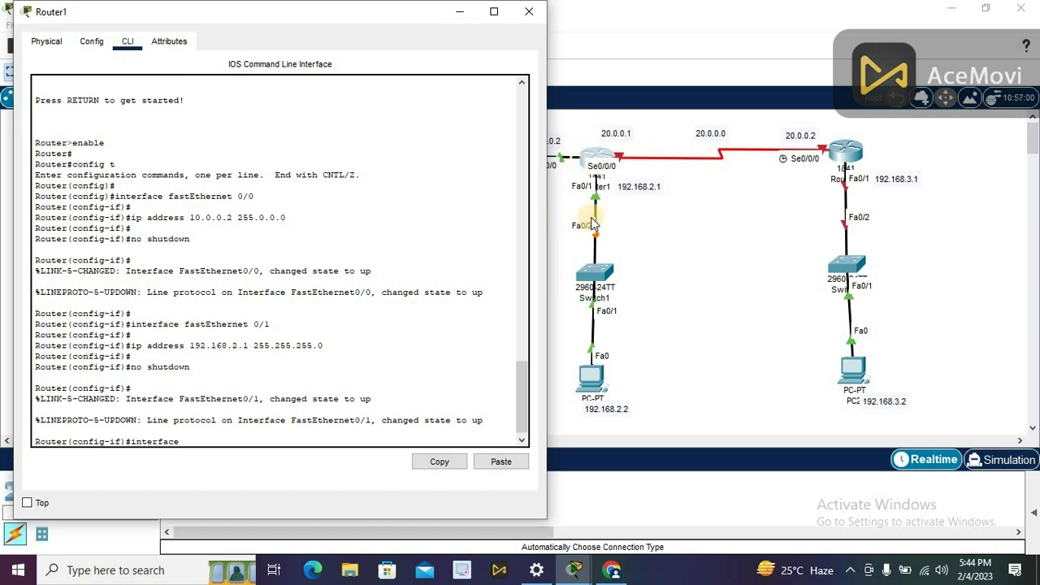
{"action": "type", "text": "rial 0.0."}
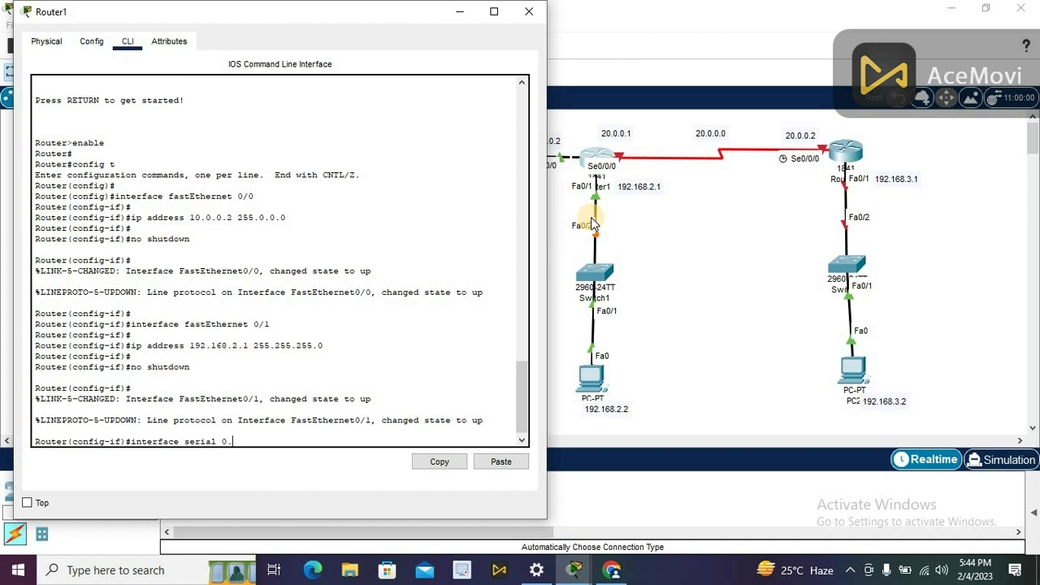
{"action": "key", "text": "BackSpace"}
{"action": "type", "text": "/0/0"}
{"action": "key", "text": "Return"}
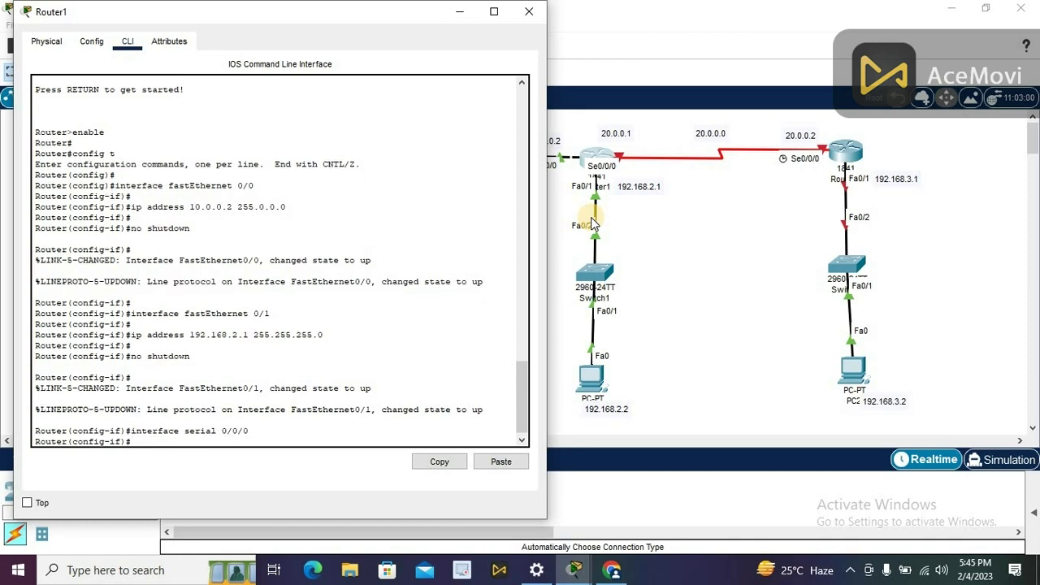
Assign IP address 20.0.0.1 with mask 255.0.0.0 to Router1's serial 0/0/0 interface and enable it with no shutdown.
{"action": "key", "text": "Return"}
{"action": "type", "text": "ip a"}
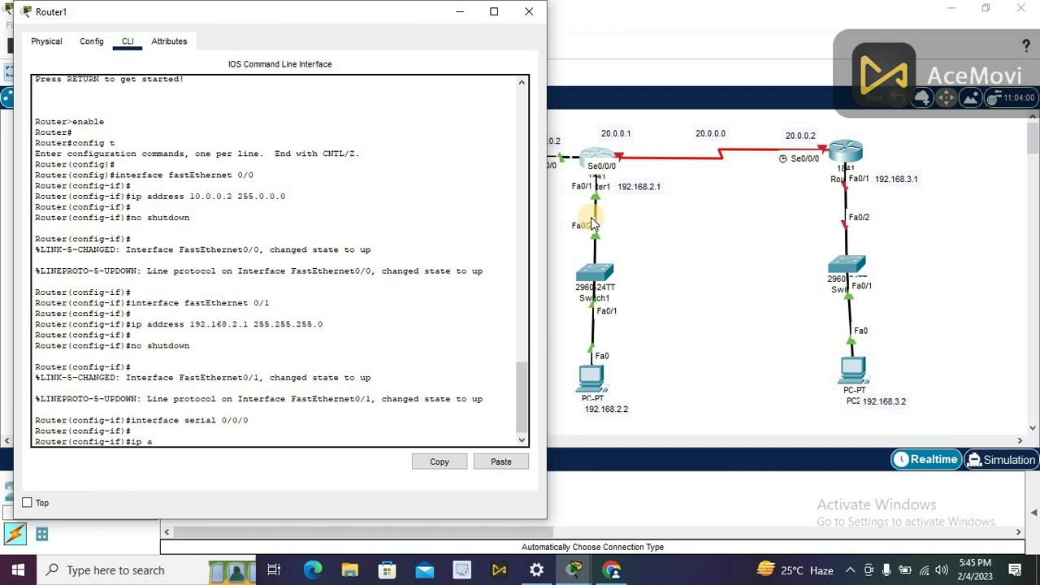
{"action": "type", "text": "ddress"}
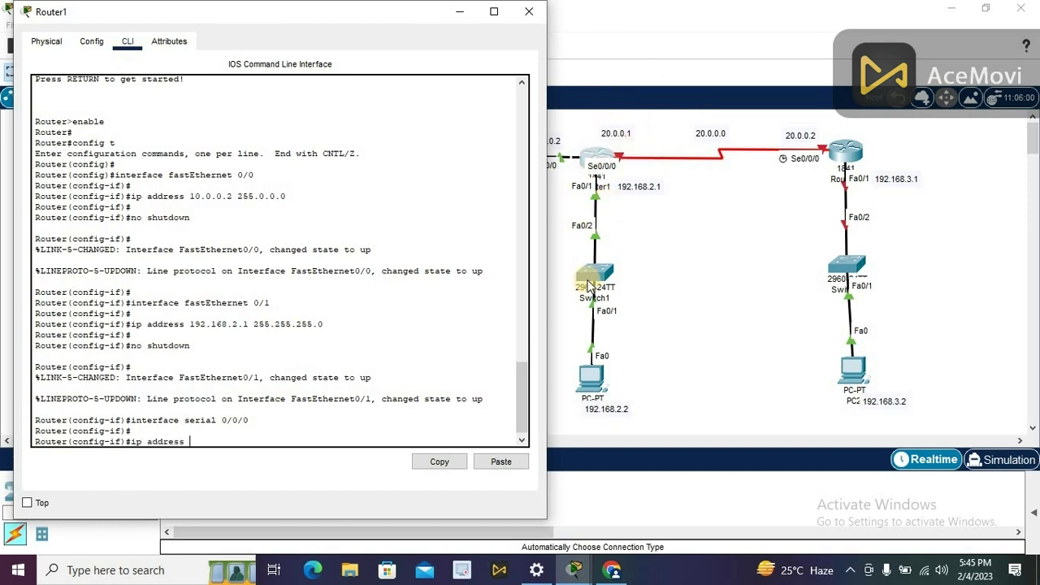
{"action": "type", "text": "20.0.0.1 255.0.0.0"}
{"action": "key", "text": "Return"}
{"action": "type", "text": "no sh"}
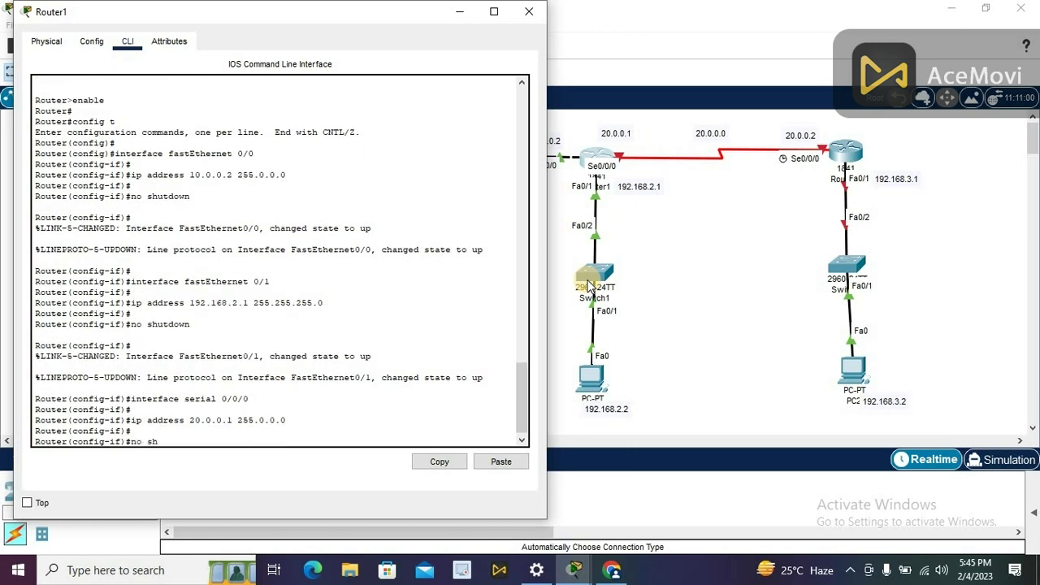
{"action": "type", "text": "utdown"}
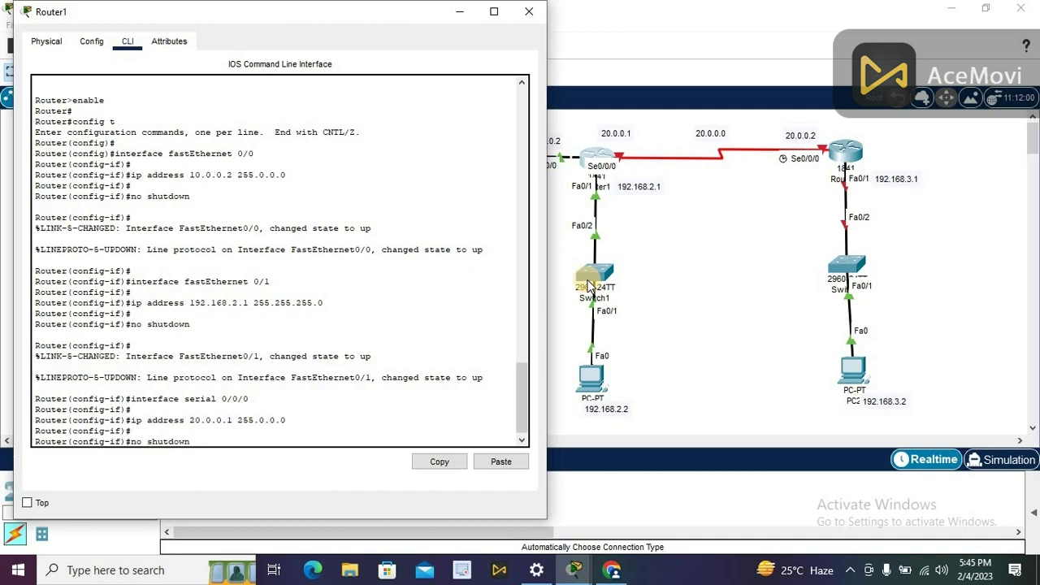
{"action": "key", "text": "Return"}
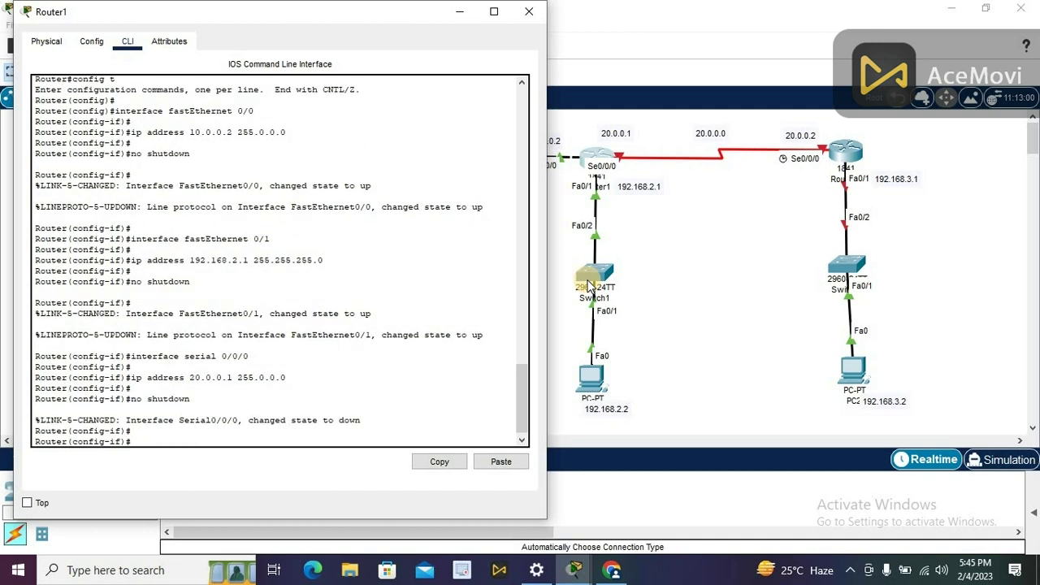
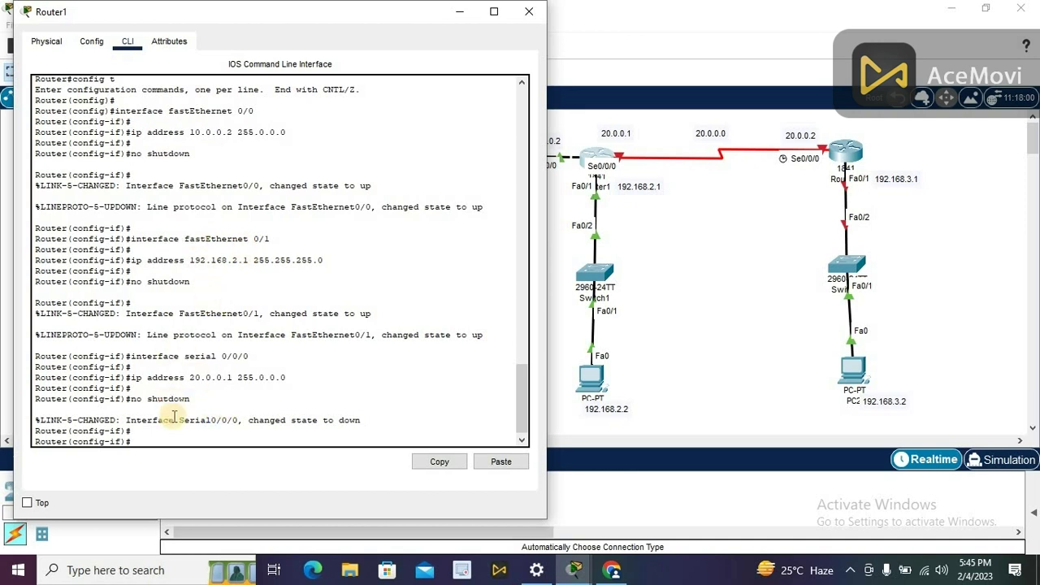
Exit interface configuration mode on Router1 and close its window.
{"action": "type", "text": "exit"}
{"action": "key", "text": "Return"}
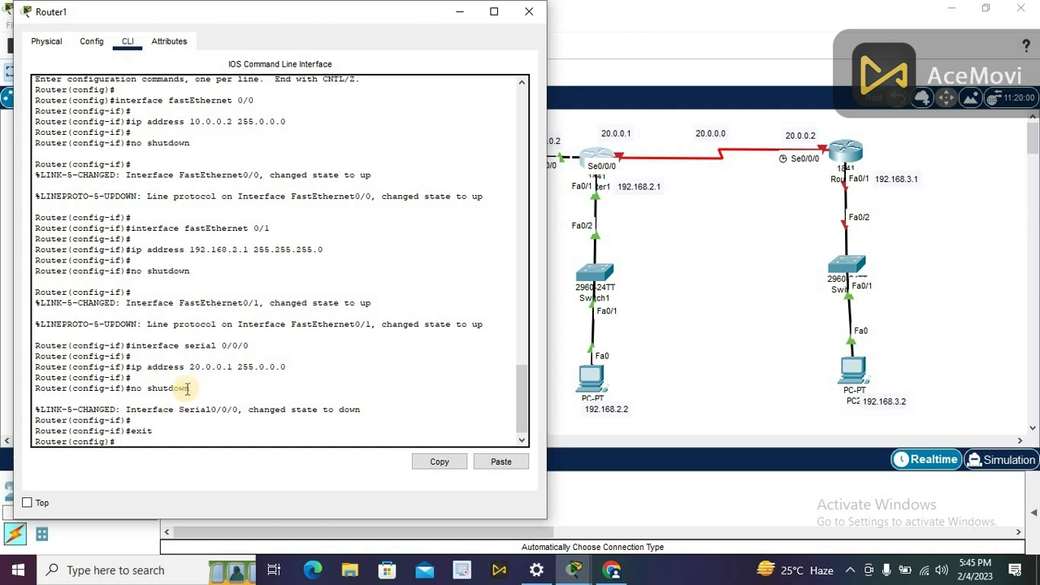
{"action": "left_click", "coordinate": [525, 13]}
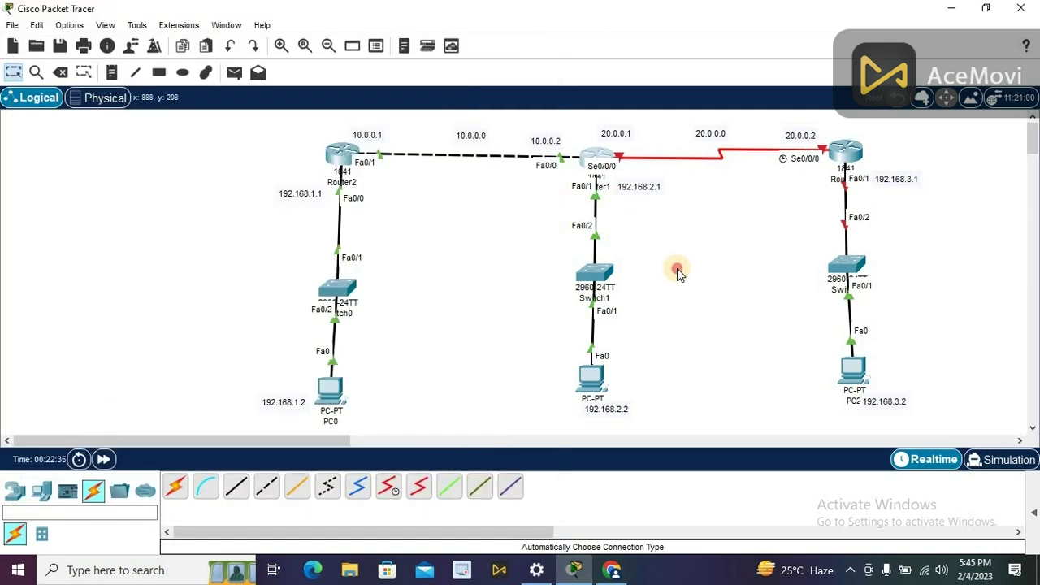
Open the CLI of Router0, the router labelled 192.168.3.1, and decline the initial configuration dialog.
{"action": "left_click", "coordinate": [851, 157]}
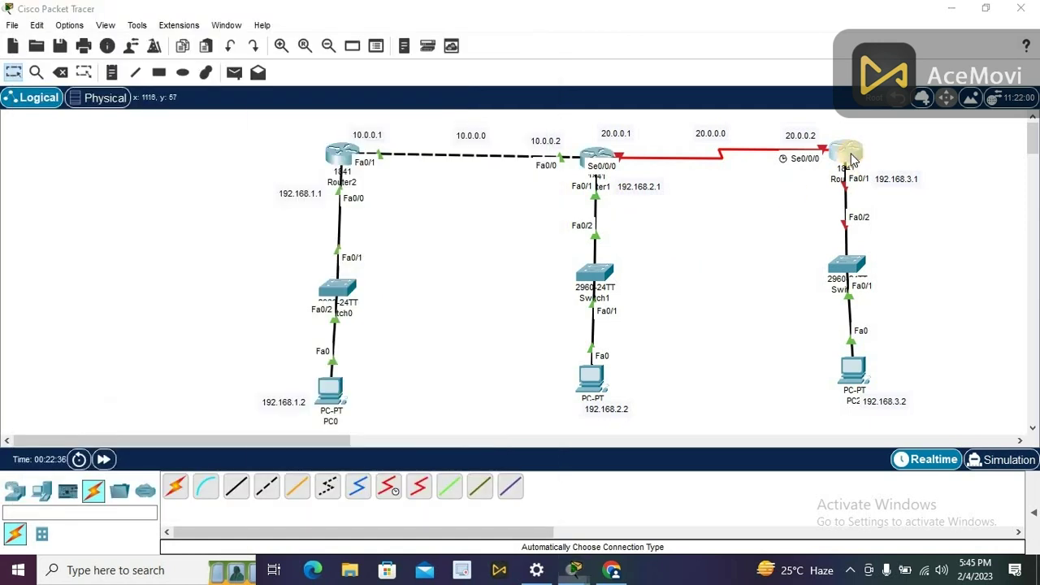
{"action": "left_click", "coordinate": [370, 71]}
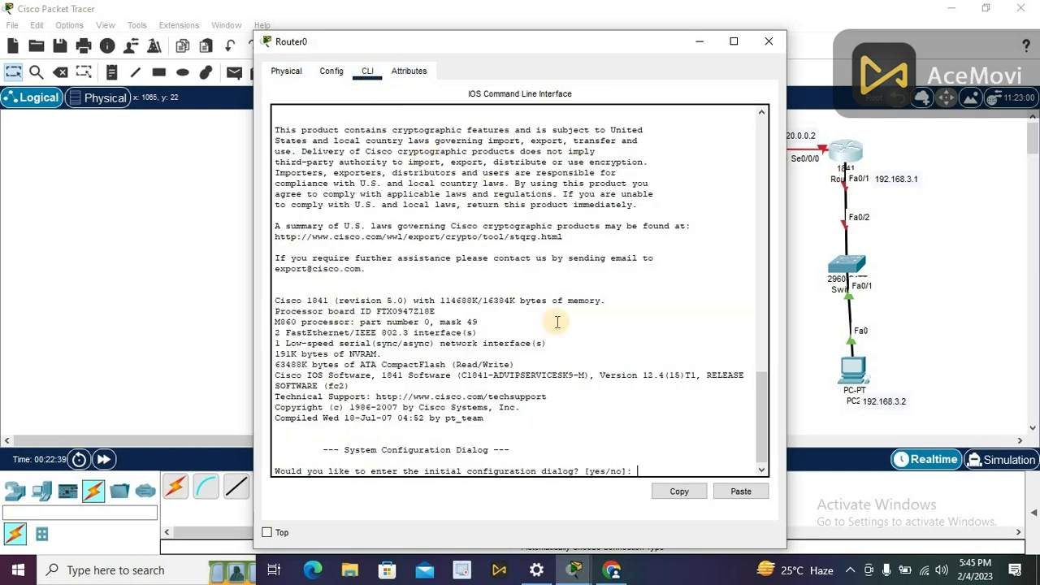
{"action": "type", "text": "no"}
{"action": "key", "text": "Return"}
{"action": "key", "text": "Return"}
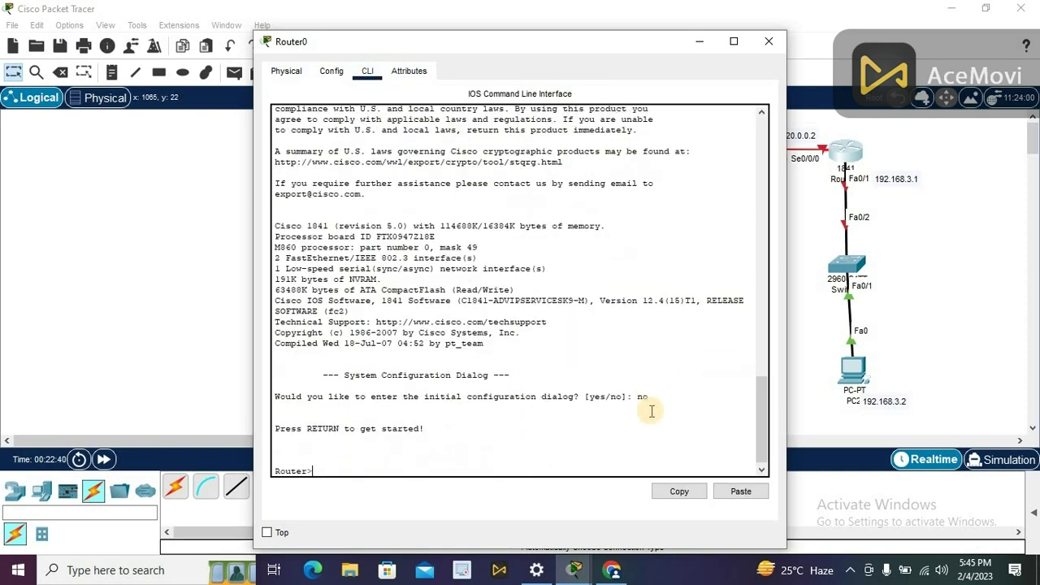
Enter privileged mode with enable and global configuration mode with config t on Router0.
{"action": "type", "text": "e"}
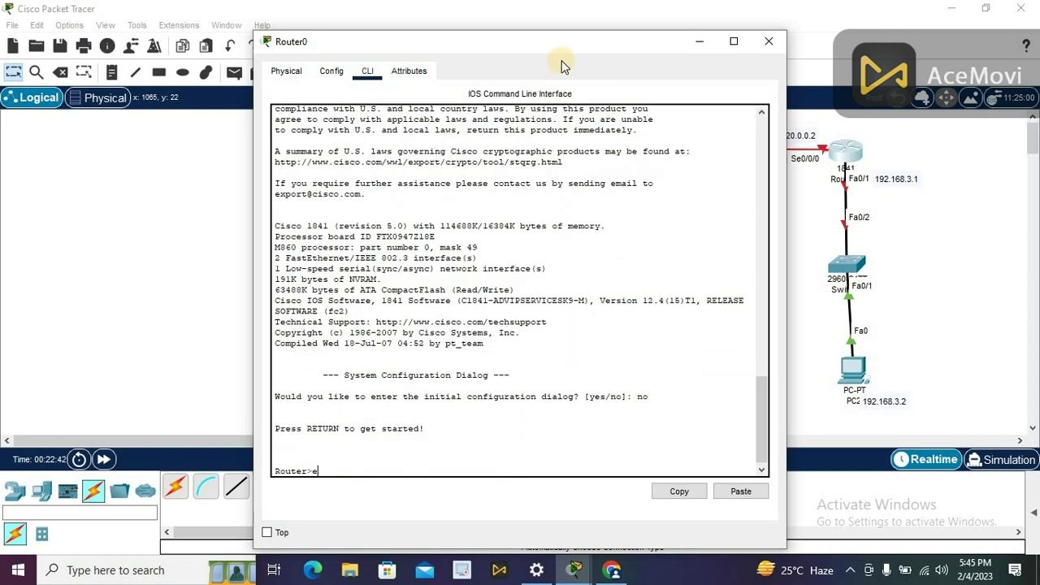
{"action": "type", "text": "nab"}
{"action": "type", "text": ";e"}
{"action": "key", "text": "BackSpace"}
{"action": "key", "text": "BackSpace"}
{"action": "type", "text": "le"}
{"action": "key", "text": "Return"}
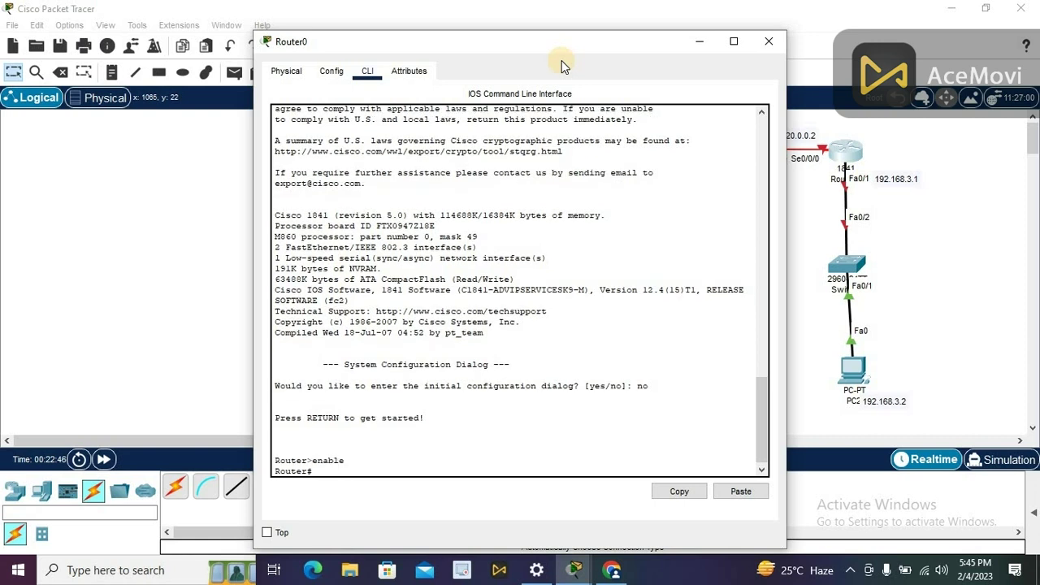
{"action": "key", "text": "Return"}
{"action": "type", "text": "confi"}
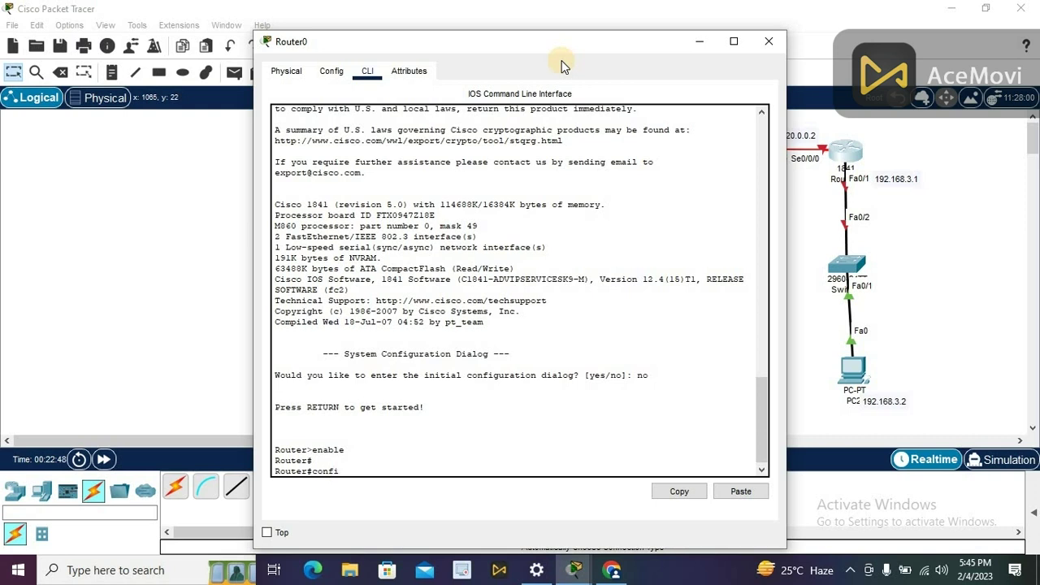
{"action": "type", "text": "g t"}
{"action": "key", "text": "Return"}
{"action": "key", "text": "Return"}
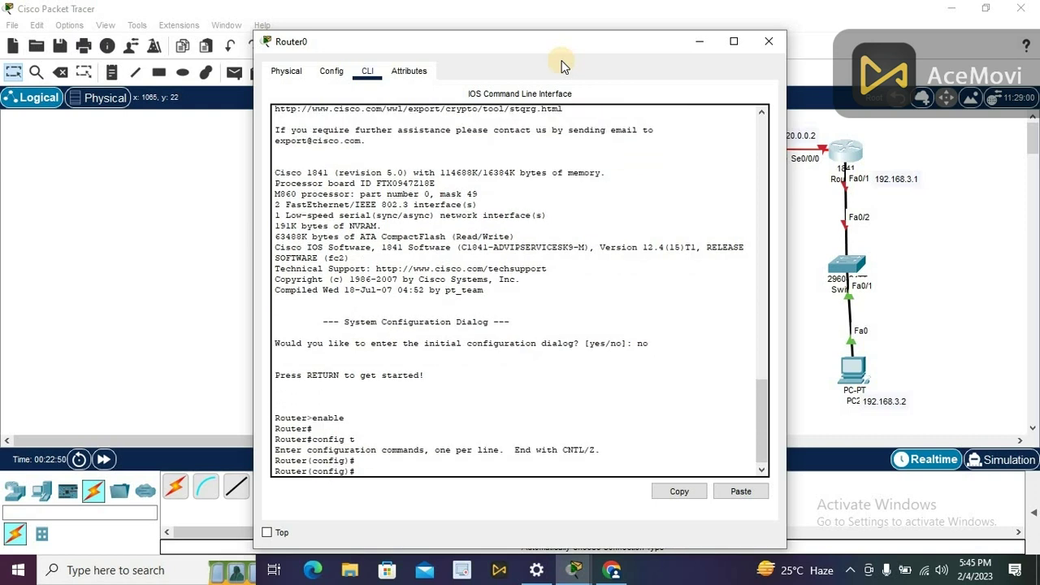
Move Router0's window clear of its Se0/0/0 link label and enter configuration of the serial 0/0/0 interface.
{"action": "left_click_drag", "start_coordinate": [599, 39], "coordinate": [539, 3]}
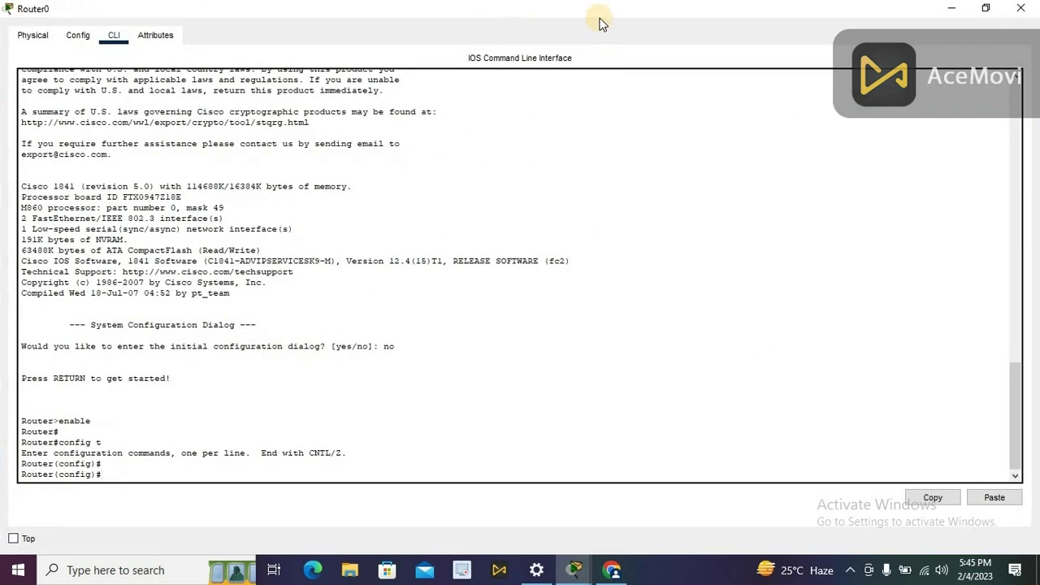
{"action": "double_click", "coordinate": [594, 6]}
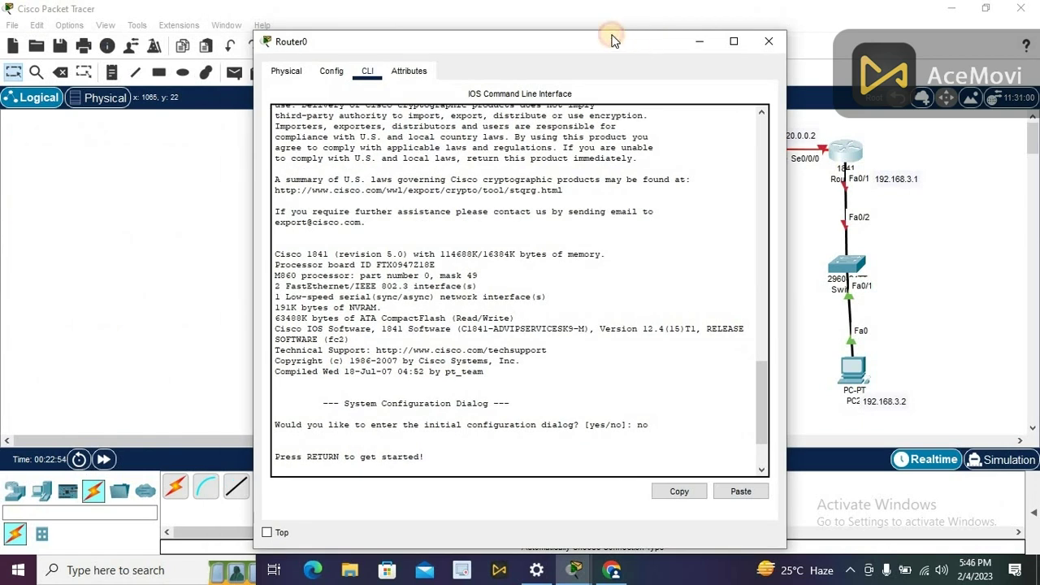
{"action": "left_click_drag", "start_coordinate": [613, 40], "coordinate": [571, 35]}
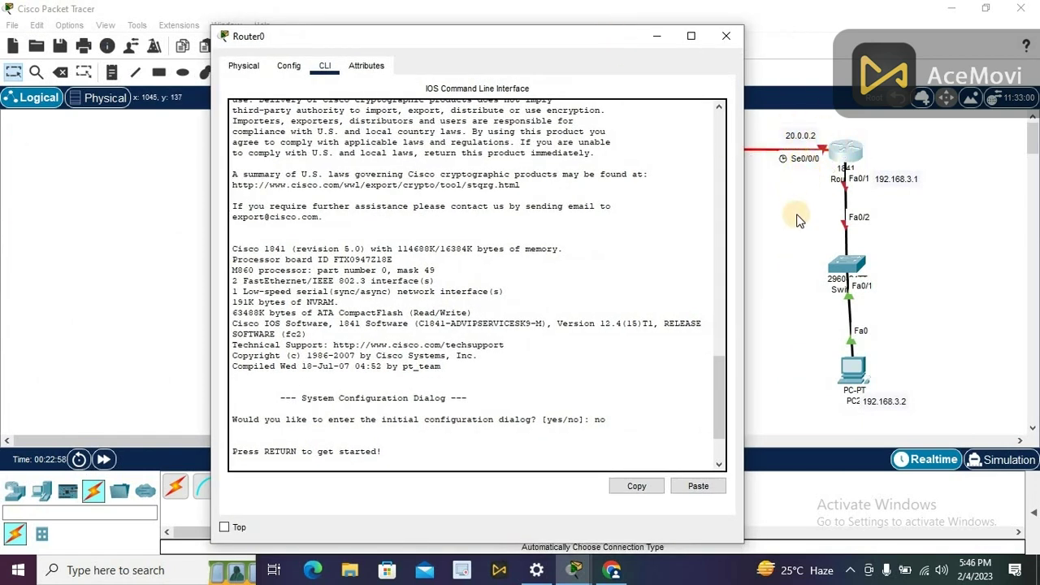
{"action": "left_click", "coordinate": [720, 452]}
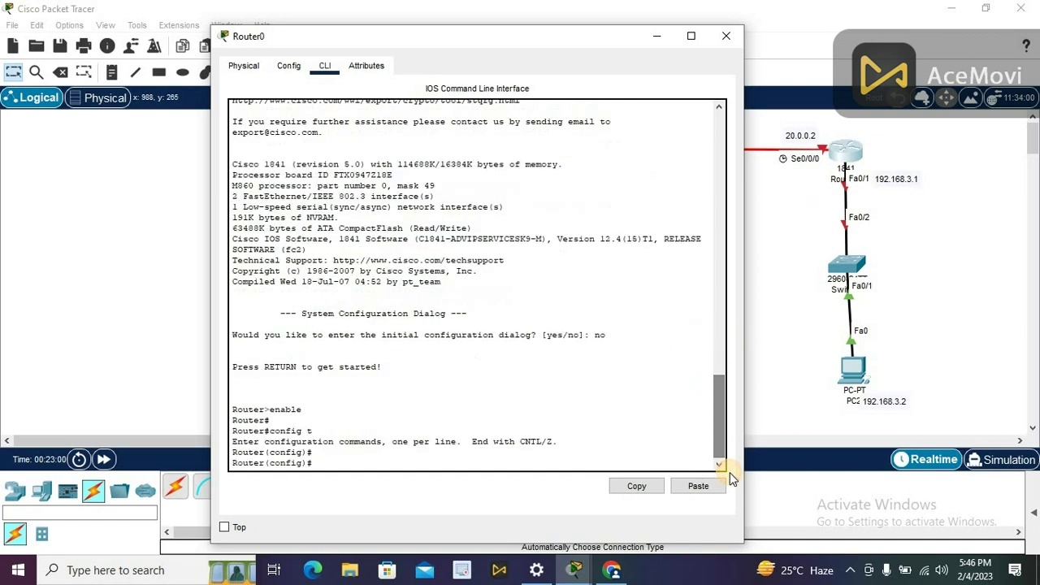
{"action": "type", "text": "inte"}
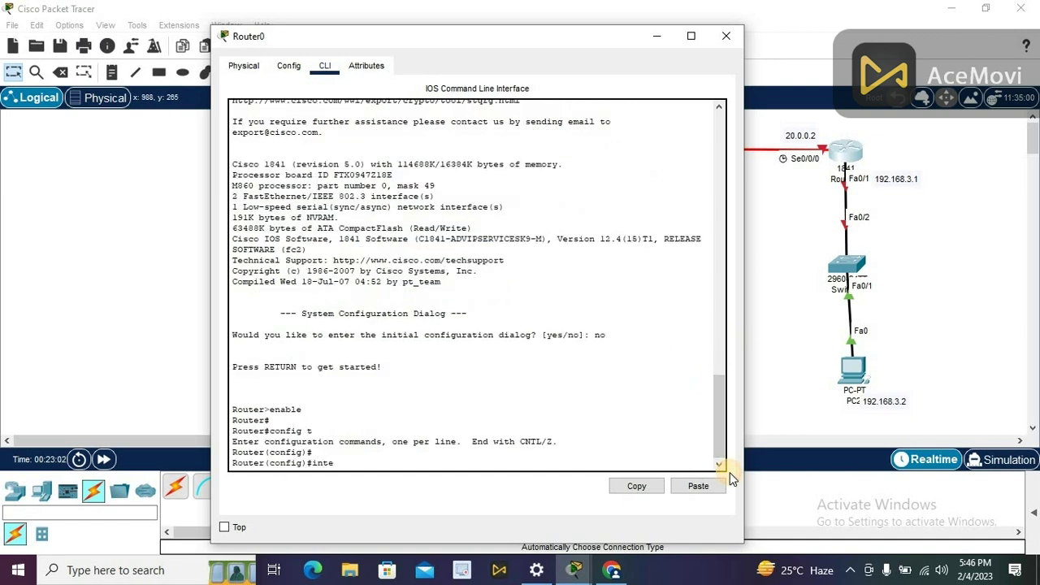
{"action": "type", "text": "rface serial 0/0/0"}
{"action": "key", "text": "Return"}
{"action": "key", "text": "Return"}
Assign IP address 20.0.0.2 with mask 255.0.0.0 to Router0's serial 0/0/0 interface.
{"action": "type", "text": "ip address"}
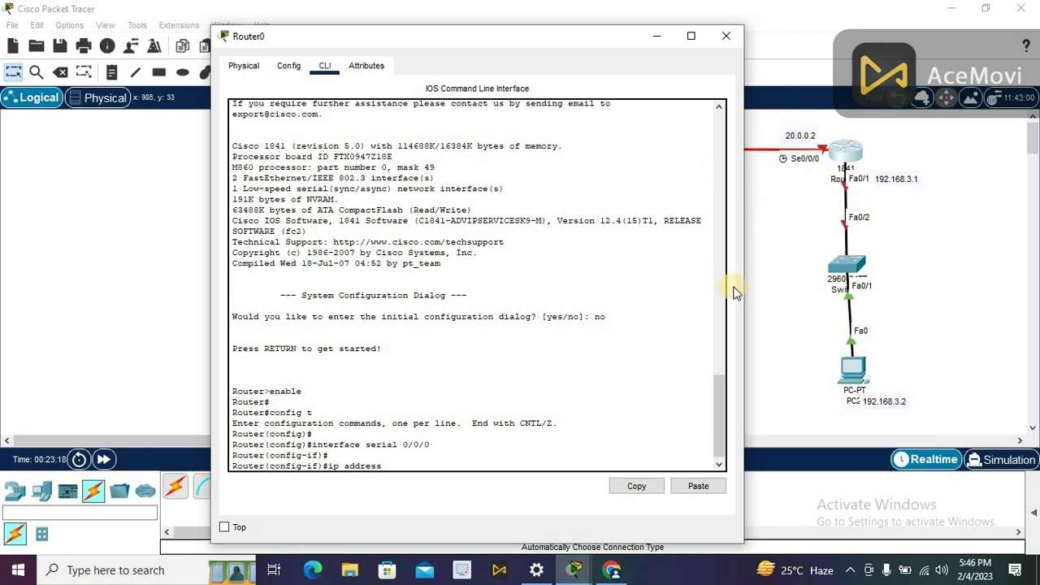
{"action": "type", "text": "20.0.0."}
{"action": "type", "text": "2"}
{"action": "type", "text": " 2555"}
{"action": "type", "text": "0.0.0"}
{"action": "key", "text": "Return"}
{"action": "key", "text": "Return"}
Enable Router0's serial 0/0/0 interface with the no shutdown command.
{"action": "type", "text": "no"}
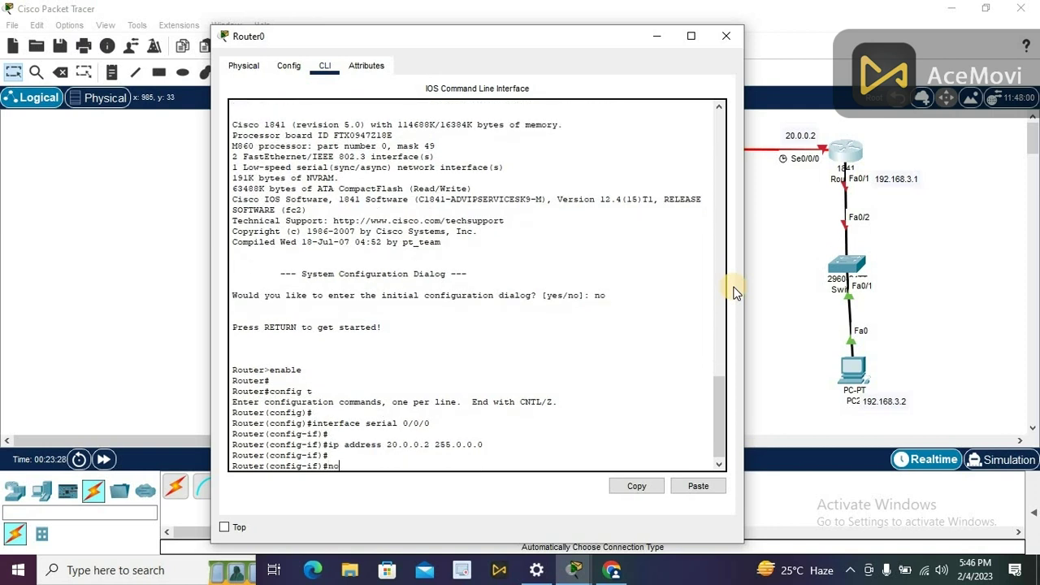
{"action": "type", "text": " shutdown"}
{"action": "key", "text": "Return"}
{"action": "key", "text": "Return"}
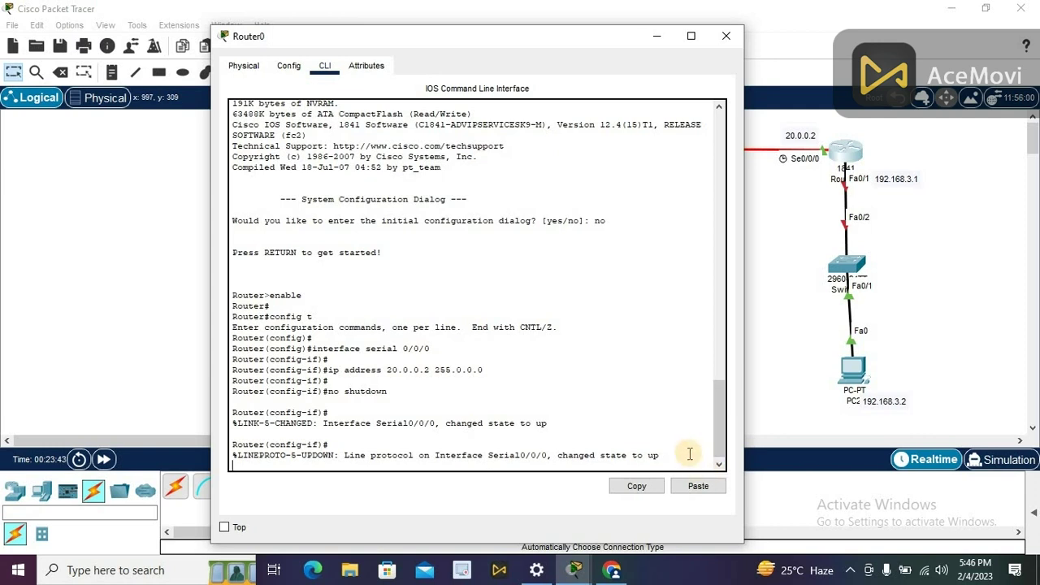
{"action": "key", "text": "Return"}
{"action": "key", "text": "Return"}
Enter configuration of Router0's fastEthernet 0/1 interface.
{"action": "type", "text": "inter"}
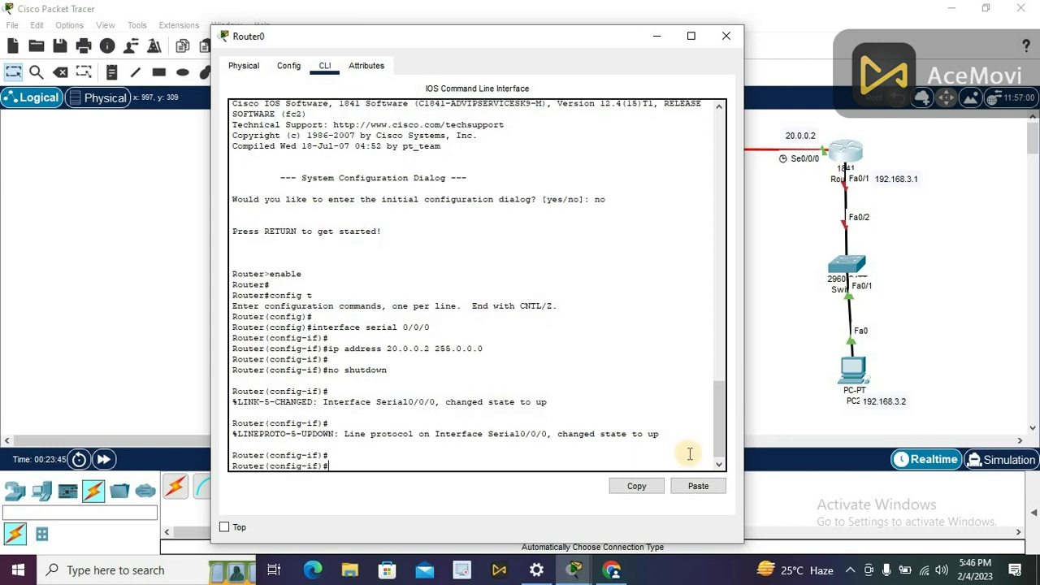
{"action": "type", "text": "face fastE"}
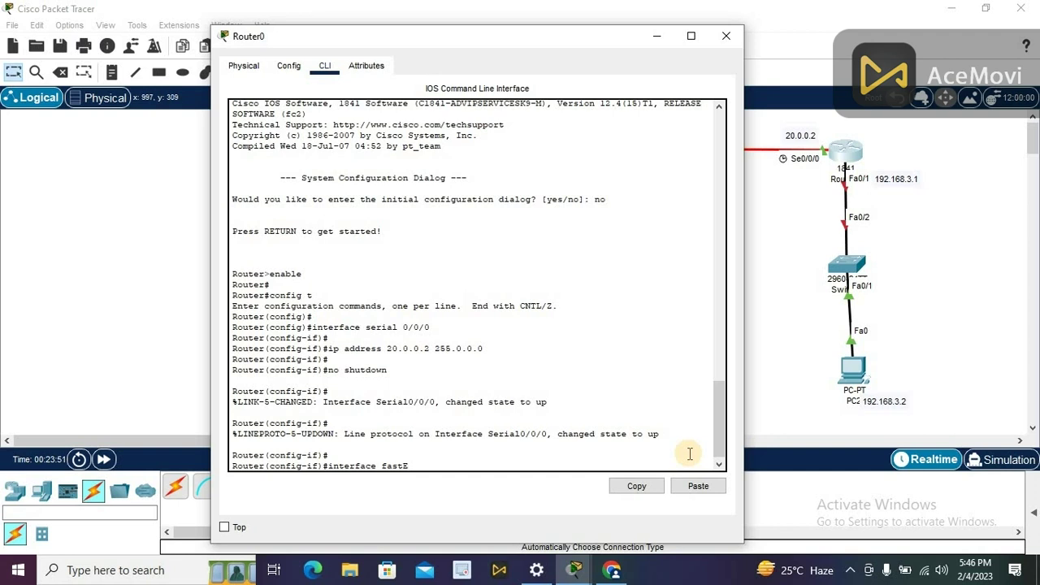
{"action": "type", "text": "thernet o"}
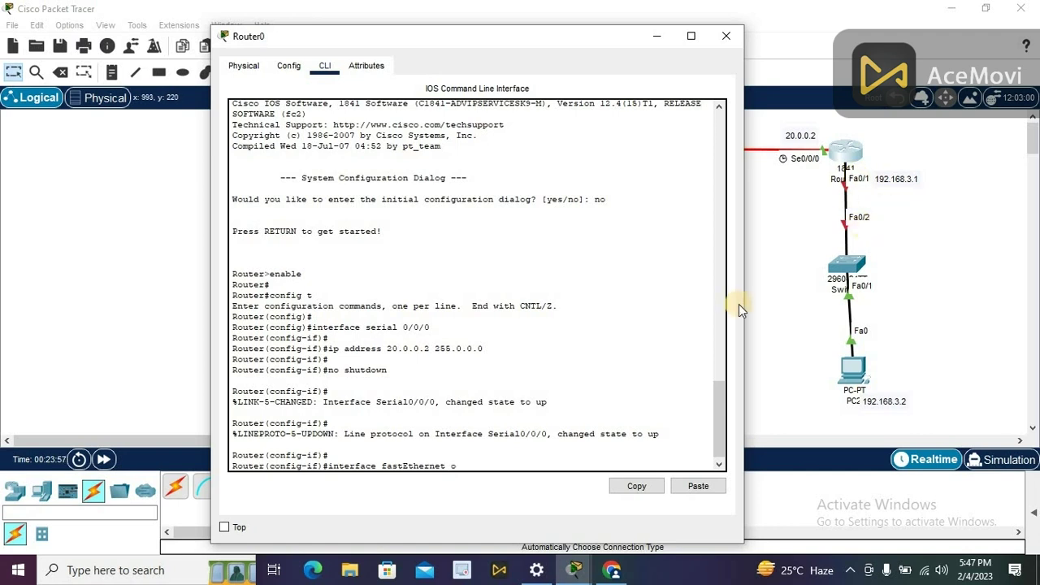
{"action": "key", "text": "BackSpace"}
{"action": "type", "text": "0/1"}
{"action": "key", "text": "Return"}
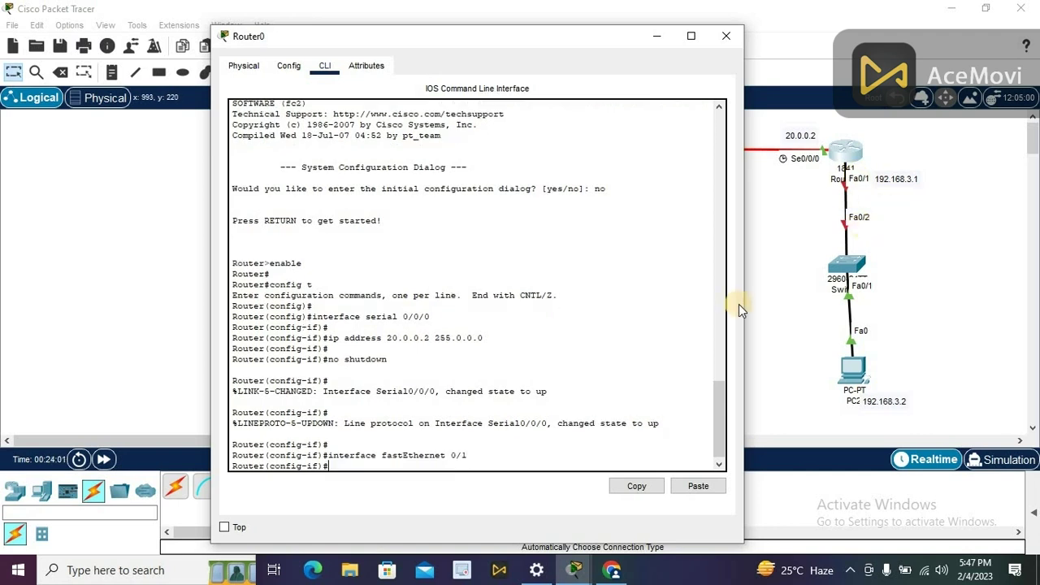
{"action": "key", "text": "Return"}
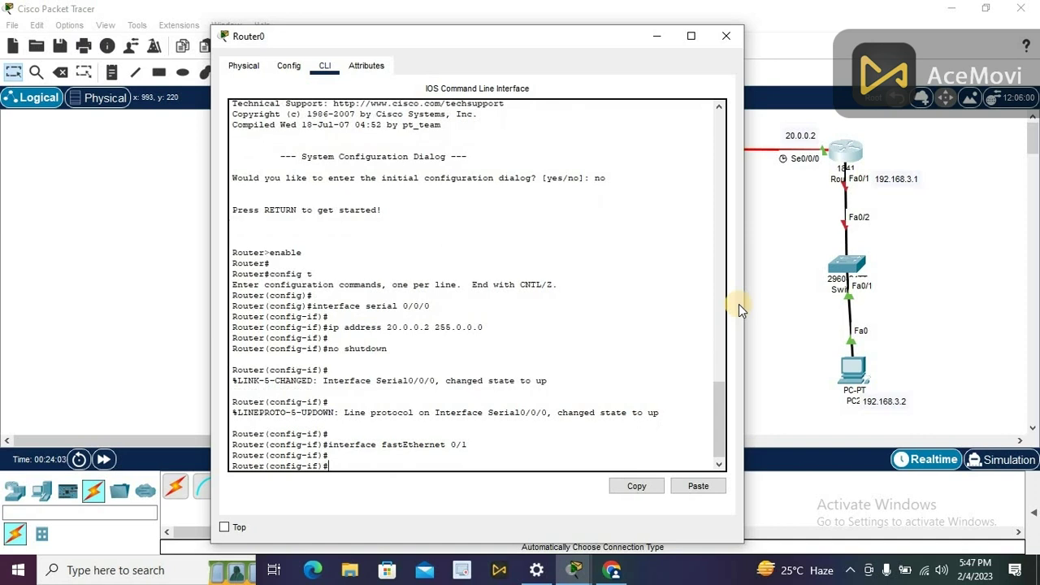
Assign IP address 192.168.3.1 with mask 255.255.255.0 to Router0's fastEthernet 0/1 interface and enable it with no shutdown.
{"action": "type", "text": "ip address"}
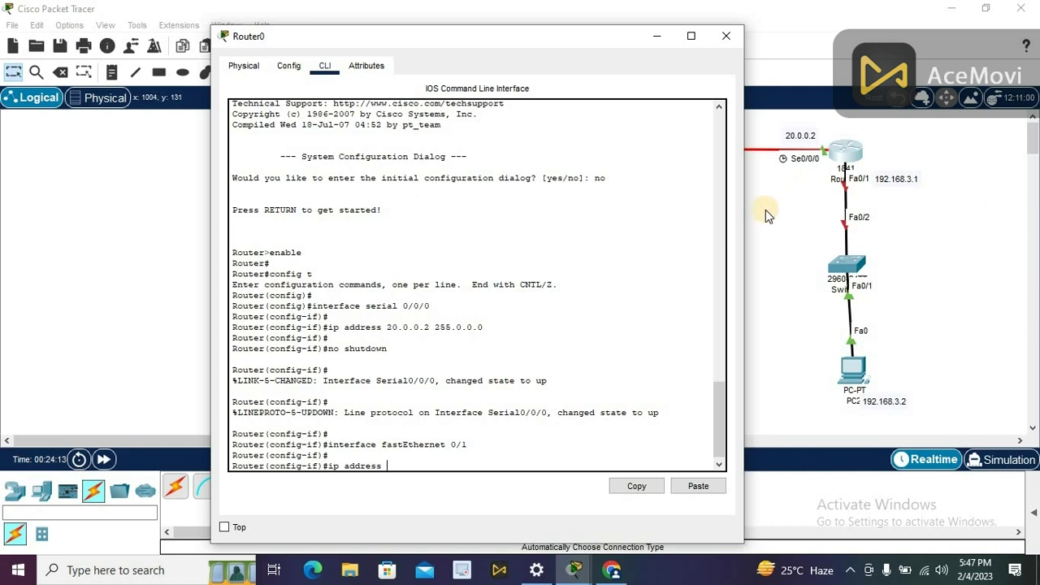
{"action": "type", "text": "192.1"}
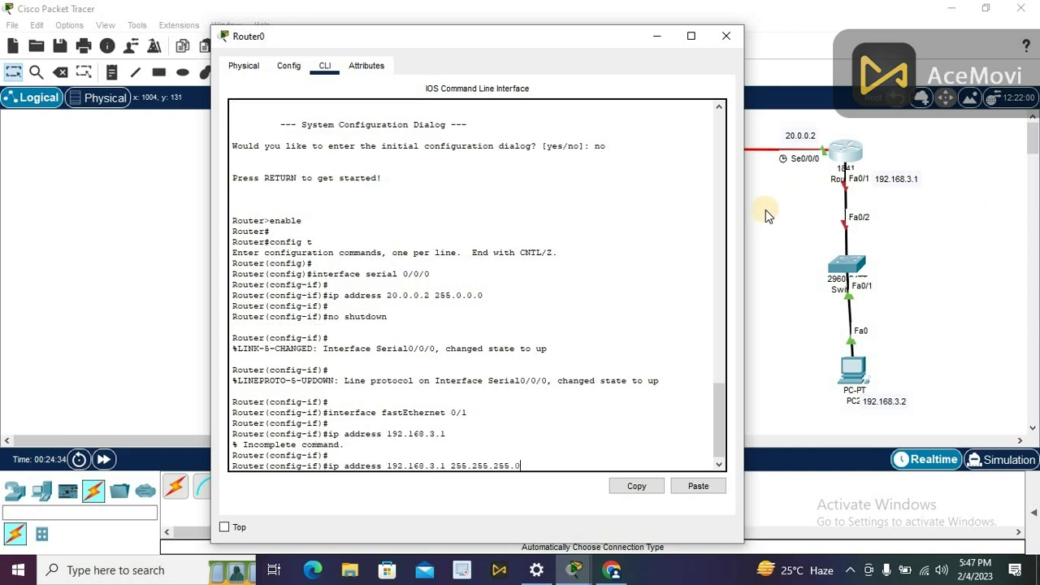
{"action": "key", "text": "Return"}
{"action": "key", "text": "Return"}
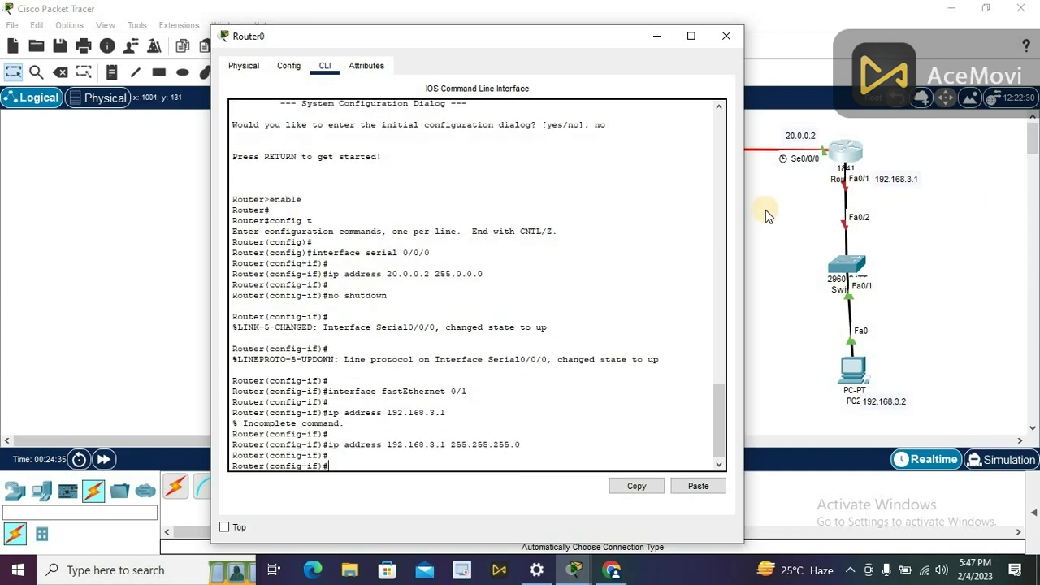
{"action": "type", "text": "no shutdown"}
{"action": "key", "text": "Return"}
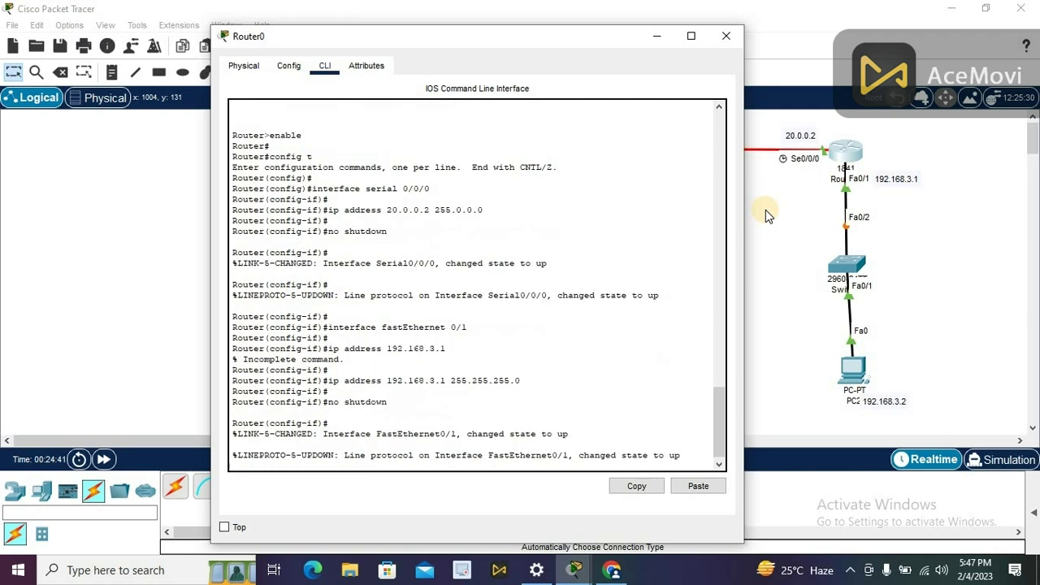
Exit interface configuration mode on Router0 and close its configuration window.
{"action": "key", "text": "Return"}
{"action": "type", "text": "ex"}
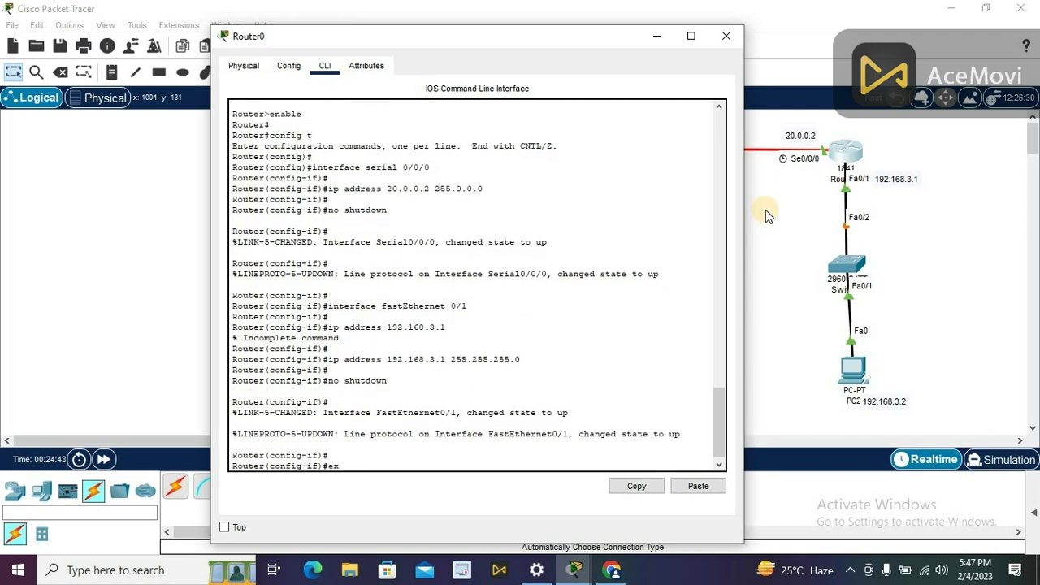
{"action": "type", "text": "it"}
{"action": "key", "text": "Return"}
{"action": "key", "text": "Return"}
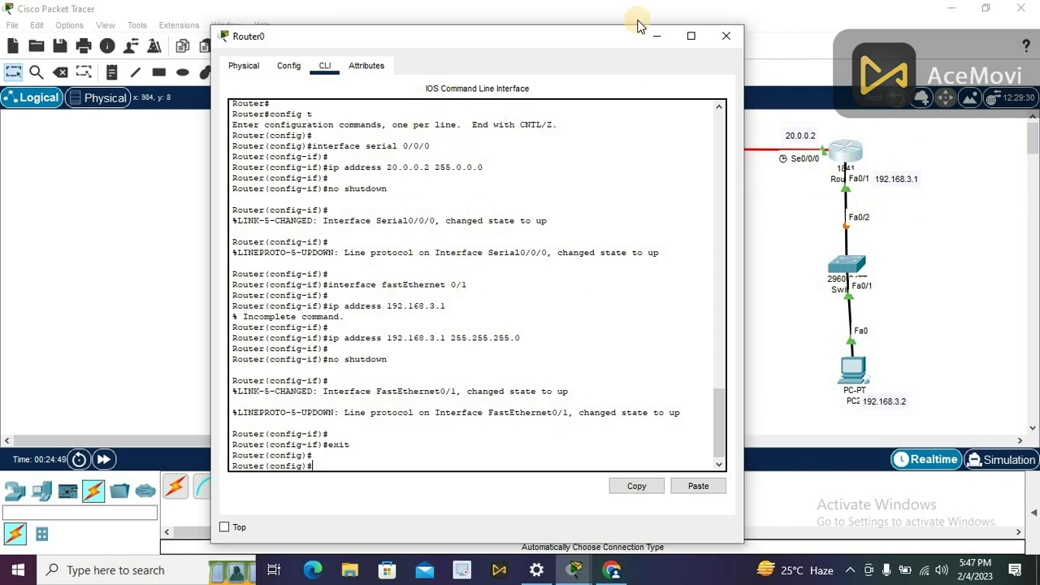
{"action": "left_click", "coordinate": [727, 37]}
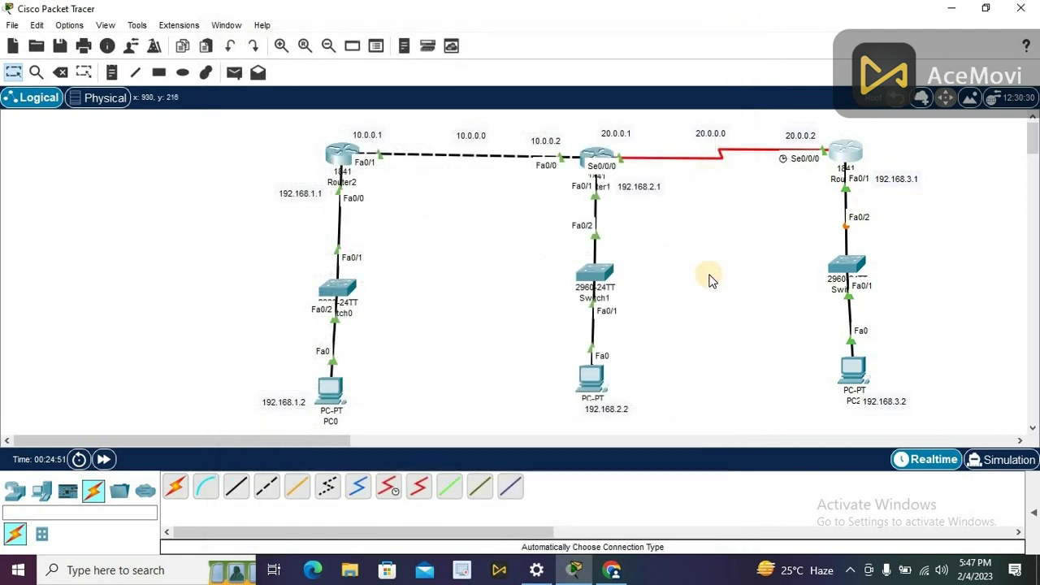
{"action": "left_click", "coordinate": [709, 276]}
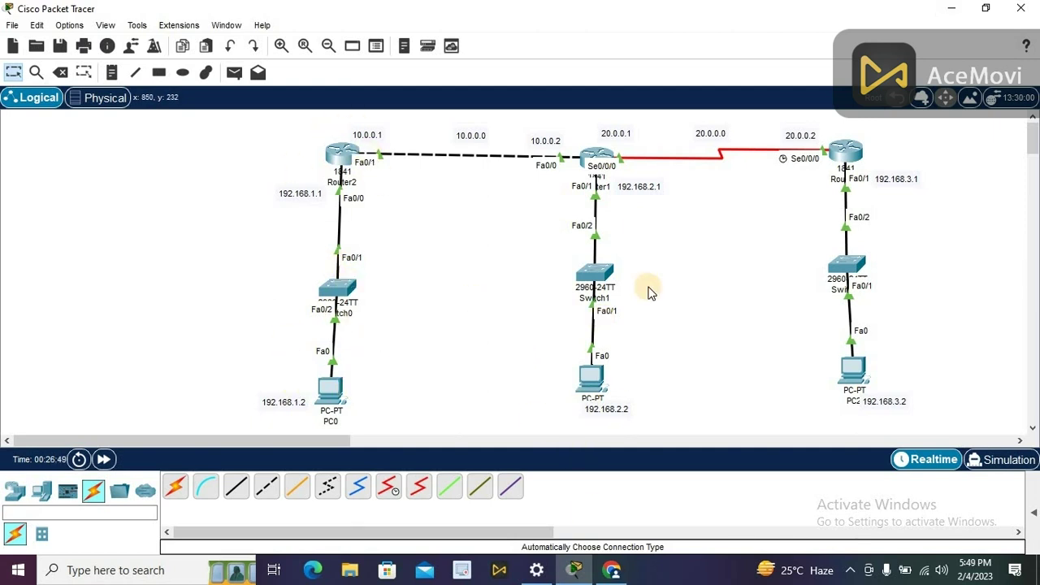
Open Router2's command line and enter OSPF configuration with process ID 5.
{"action": "left_click", "coordinate": [342, 158]}
{"action": "left_click", "coordinate": [760, 443]}
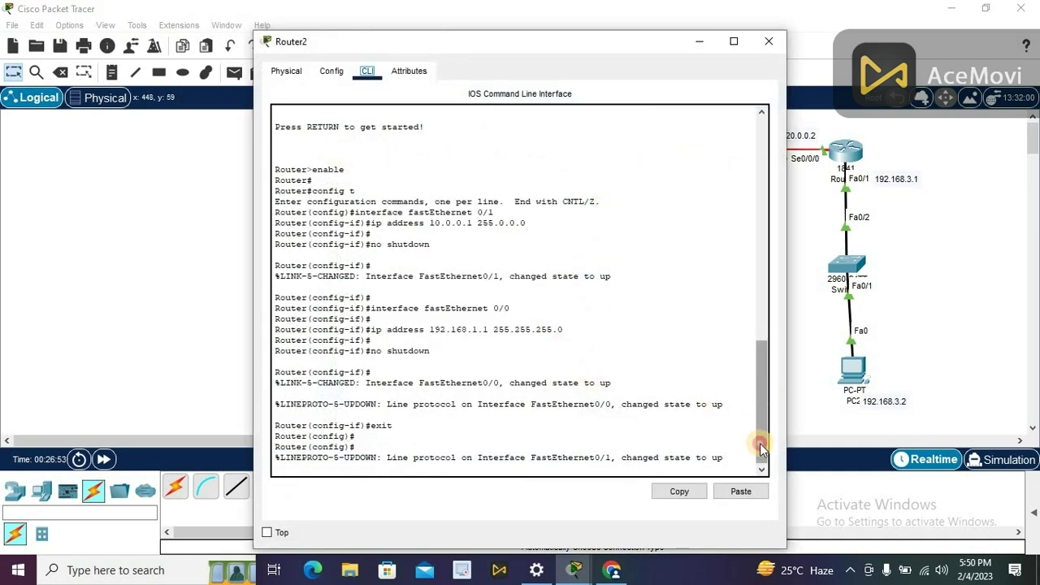
{"action": "left_click", "coordinate": [734, 456]}
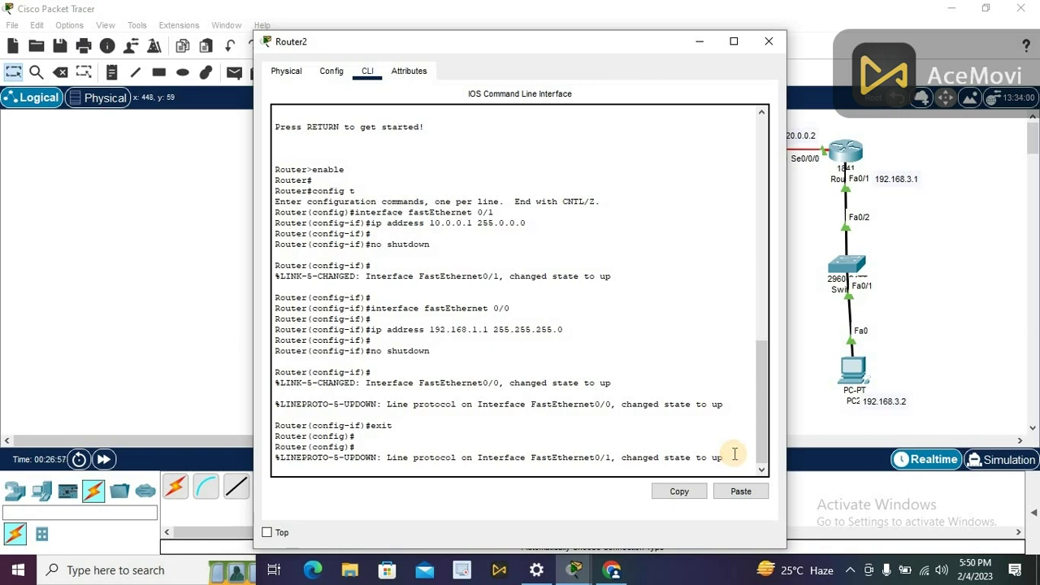
{"action": "key", "text": "Return"}
{"action": "key", "text": "Return"}
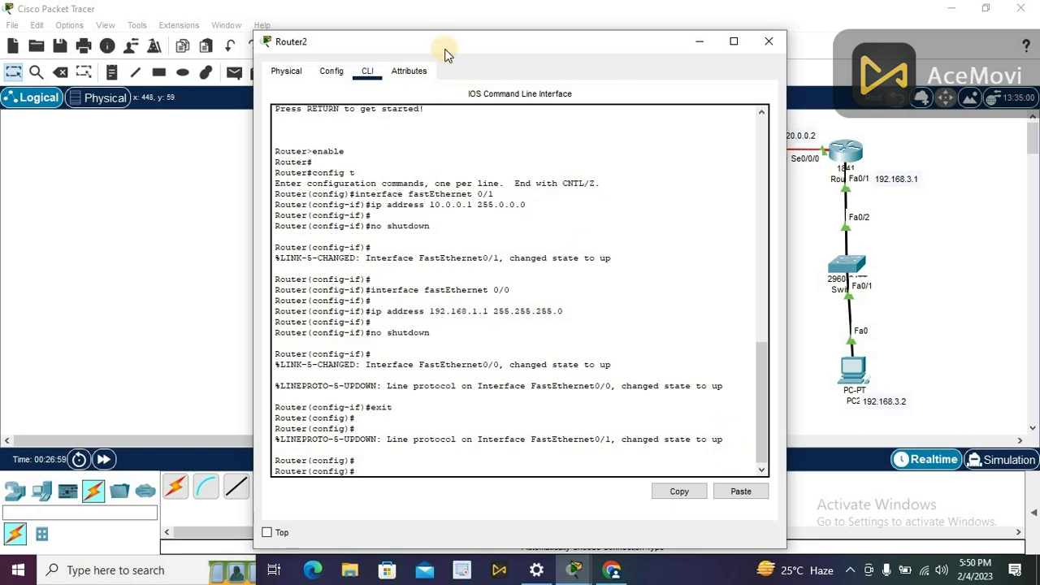
{"action": "left_click_drag", "start_coordinate": [447, 44], "coordinate": [668, 29]}
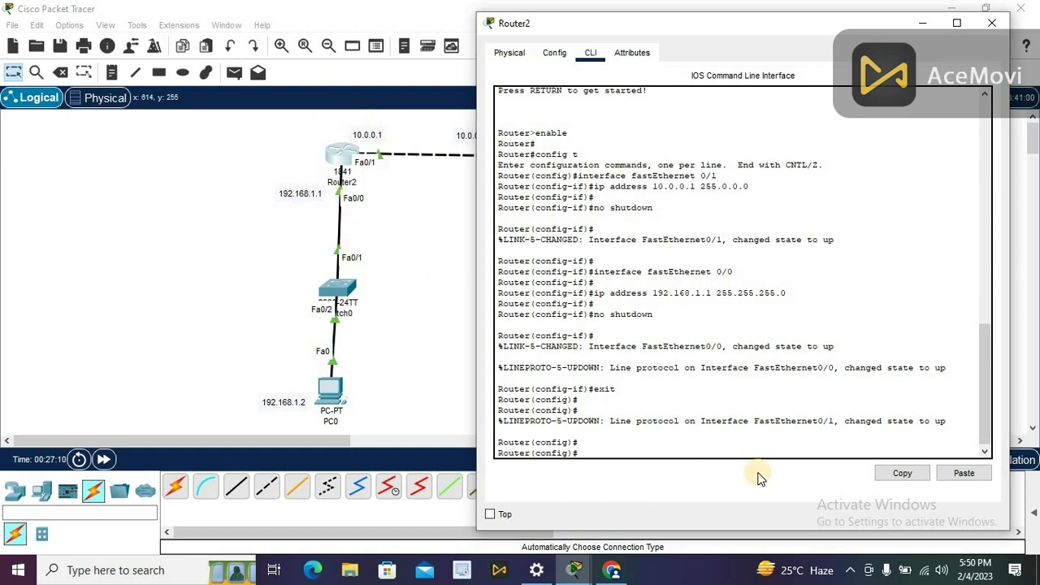
{"action": "type", "text": "router osp"}
{"action": "type", "text": "f 5"}
{"action": "key", "text": "Return"}
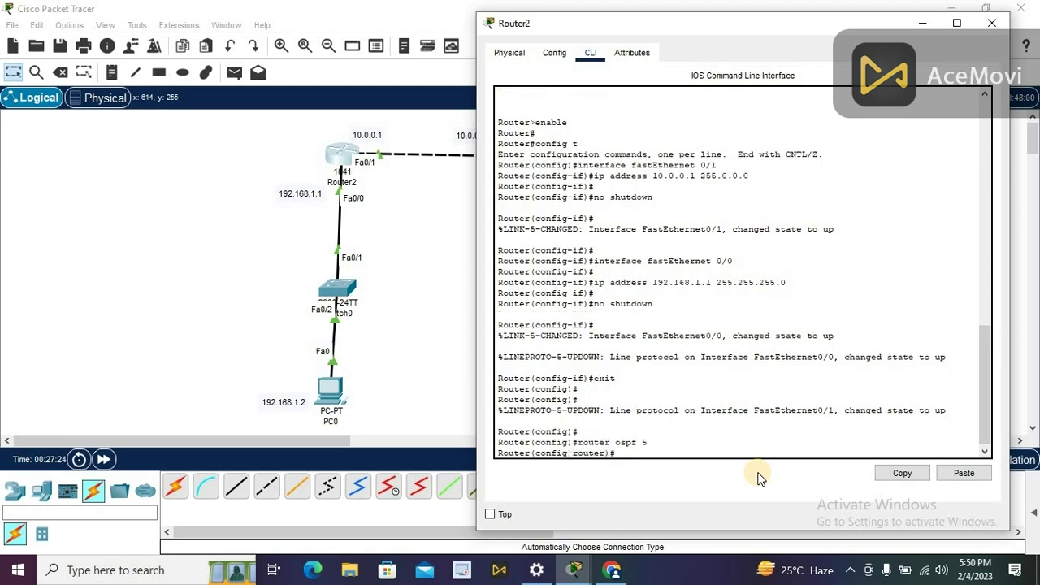
Advertise network 10.0.0.0 with wildcard mask 0.255.255.255 in area 0 on Router2.
{"action": "type", "text": "network"}
{"action": "type", "text": "10.0.0.0"}
{"action": "type", "text": "0.255"}
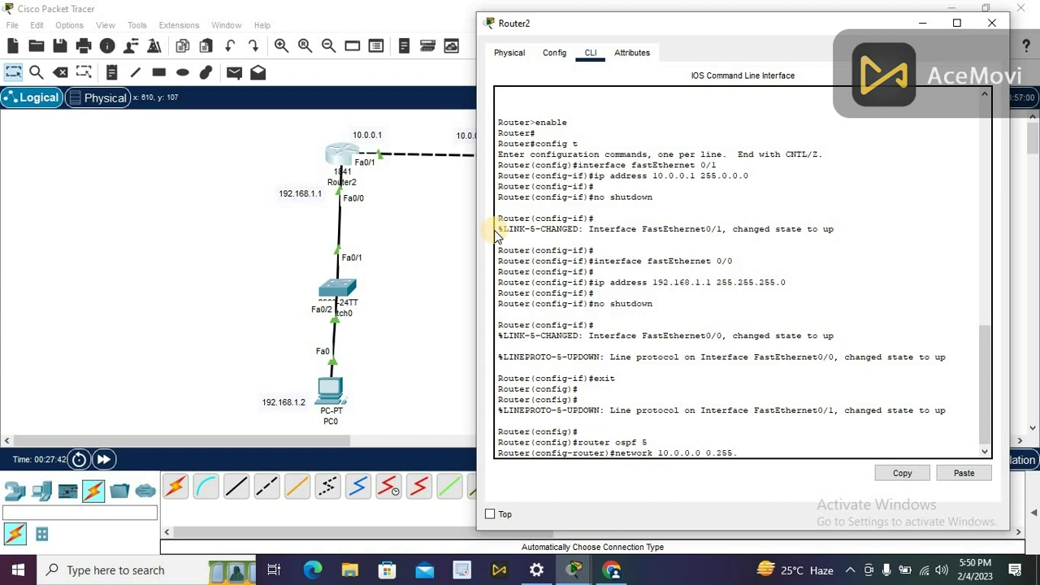
{"action": "type", "text": ".255.255 area 0"}
{"action": "key", "text": "Return"}
{"action": "key", "text": "Return"}
Try to advertise network 192.168.1.0 with wildcard mask 0.0.0.255 in area 0 on Router2.
{"action": "type", "text": "net"}
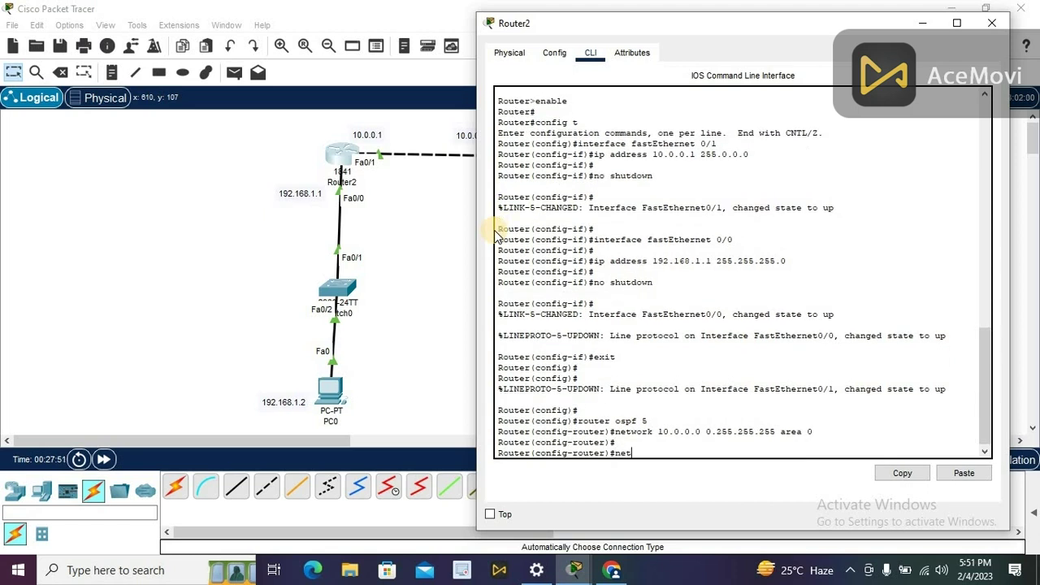
{"action": "type", "text": "wok"}
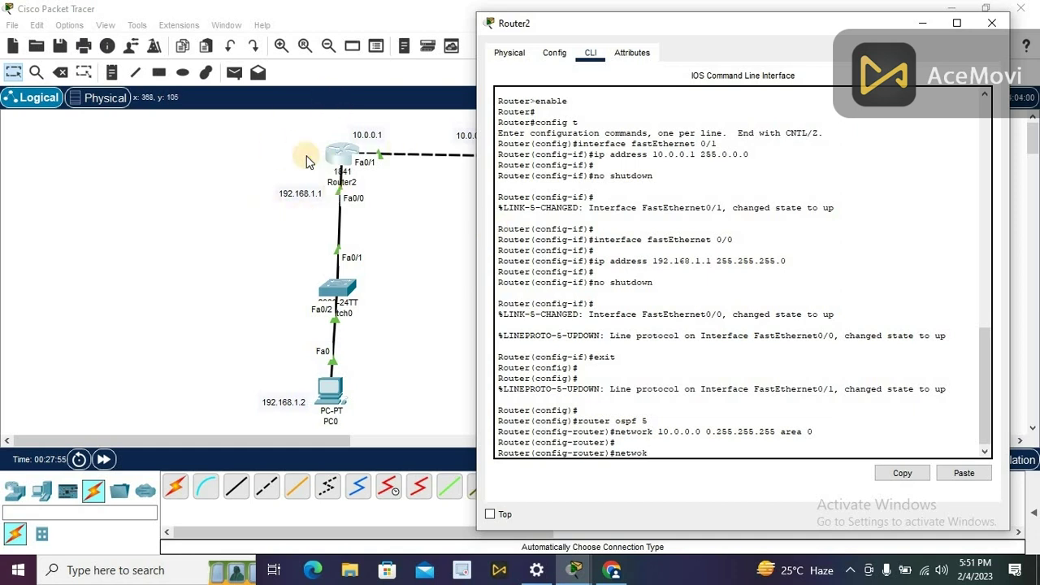
{"action": "type", "text": " 192"}
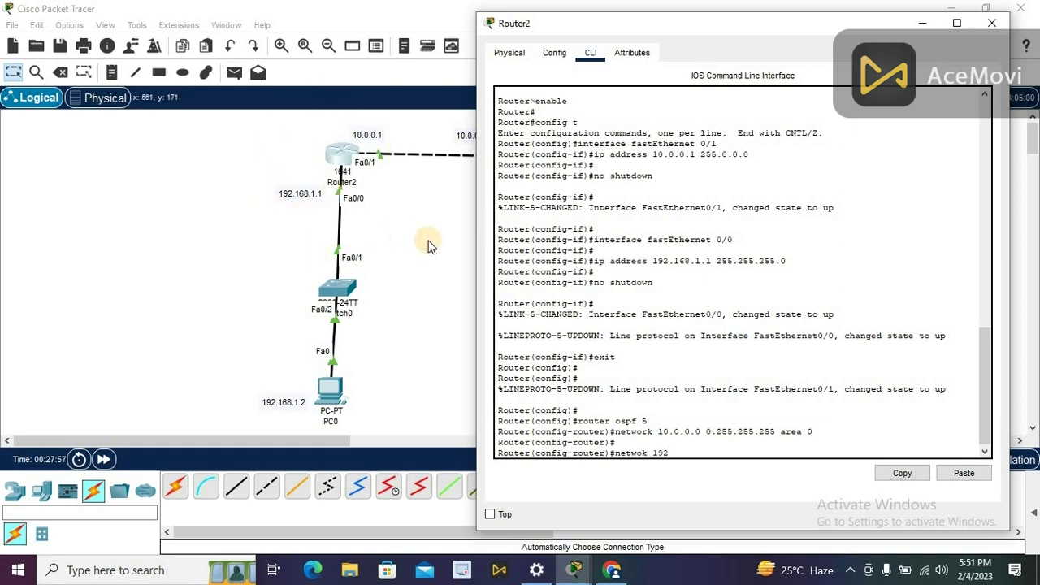
{"action": "type", "text": ".168.1.0 0.0.0.255 area 0"}
{"action": "key", "text": "Return"}
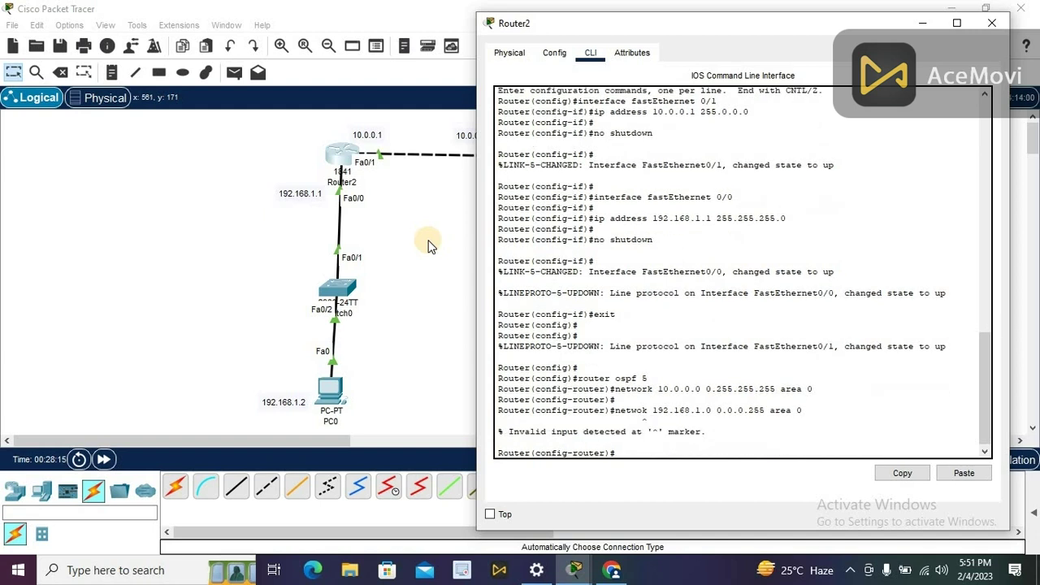
{"action": "key", "text": "Return"}
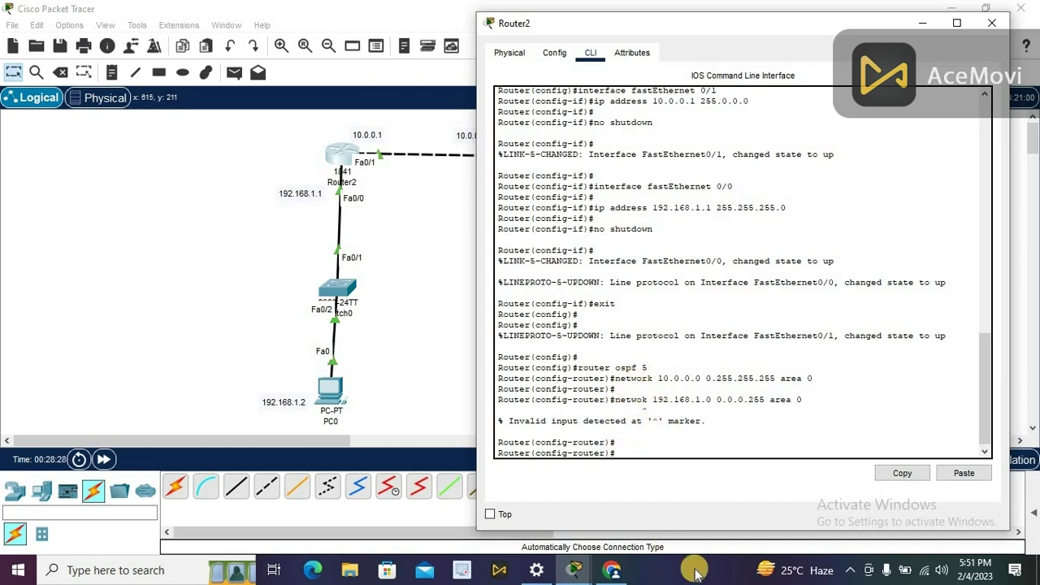
{"action": "type", "text": "netw"}
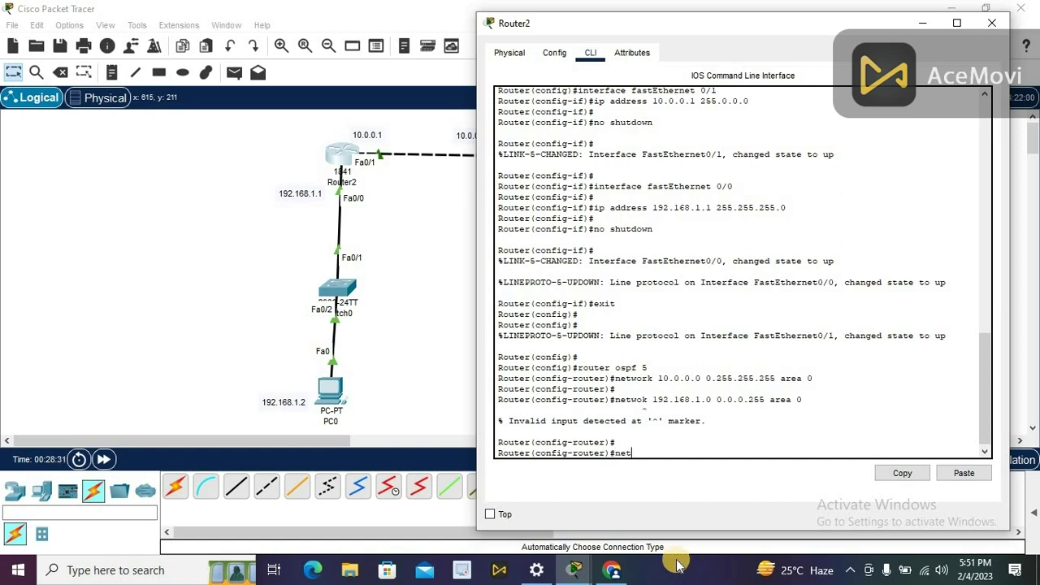
{"action": "type", "text": "ork"}
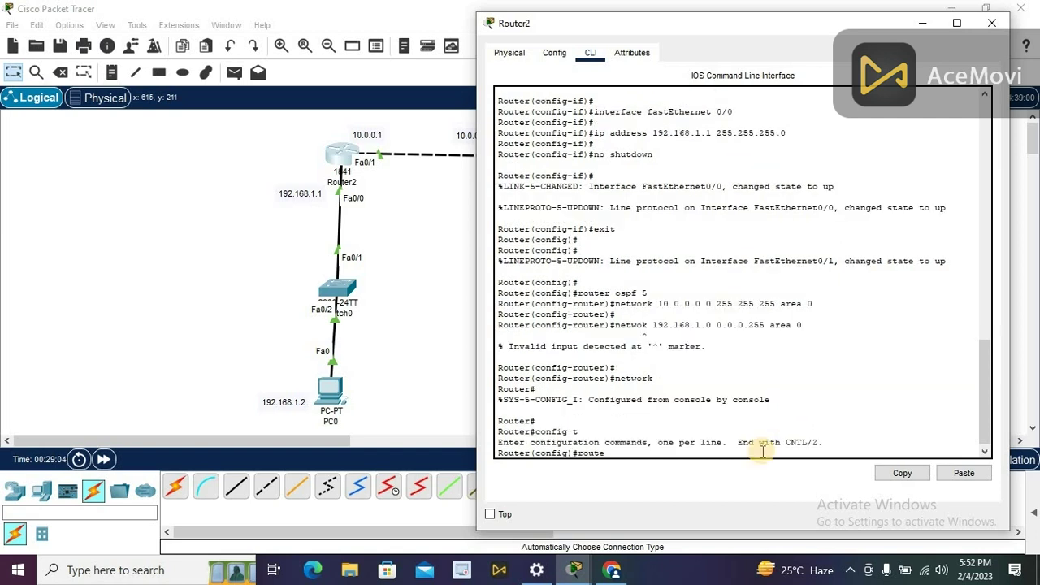
Re-enter OSPF process 5 on Router2 and advertise network 192.168.1.0 with wildcard mask 0.0.0.255 in area 0.
{"action": "type", "text": "r"}
{"action": "type", "text": " ospf 5"}
{"action": "key", "text": "Return"}
{"action": "type", "text": "ne"}
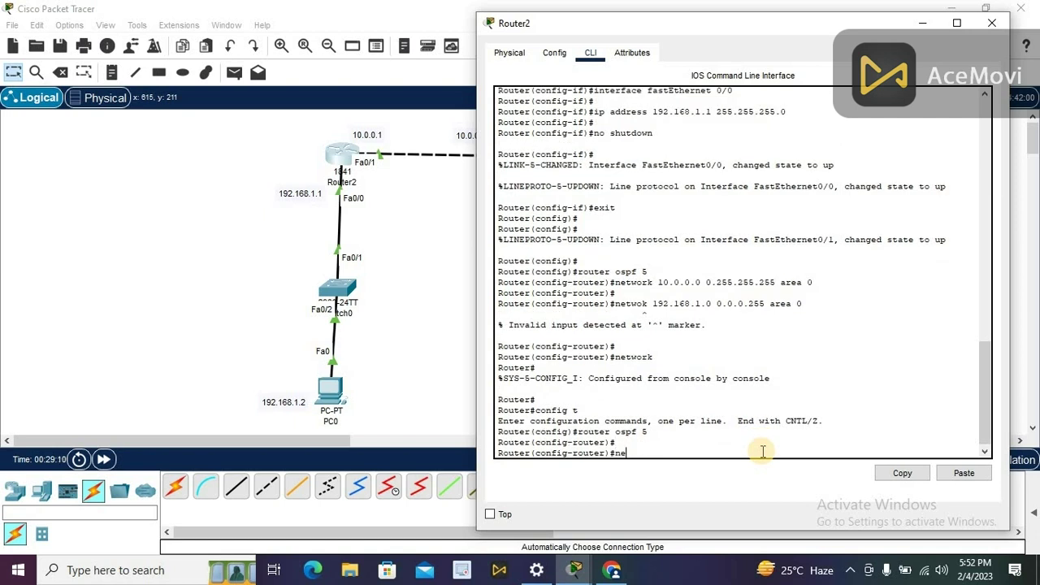
{"action": "type", "text": "twork"}
{"action": "type", "text": " 10"}
{"action": "key", "text": "BackSpace"}
{"action": "type", "text": "92.168.1.0 0.0.0.255"}
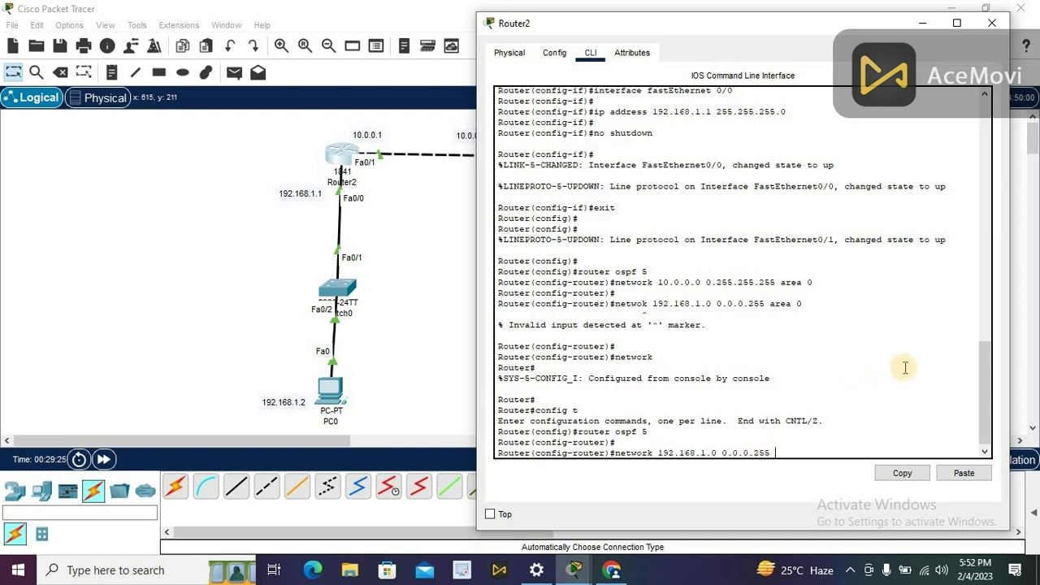
{"action": "type", "text": " area 0"}
{"action": "key", "text": "Return"}
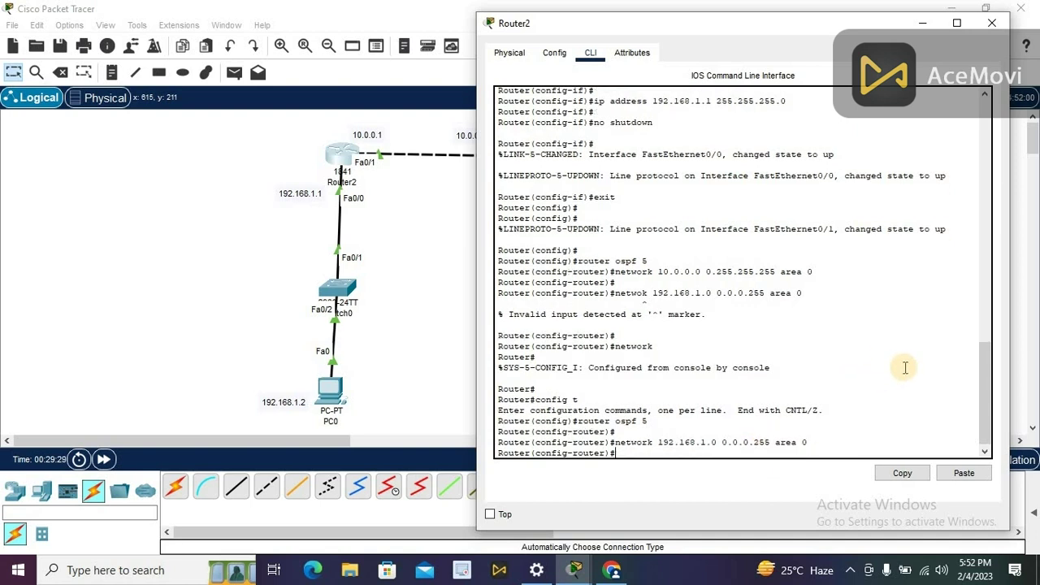
Exit OSPF configuration mode on Router2 and close its configuration window.
{"action": "key", "text": "Return"}
{"action": "type", "text": "exit"}
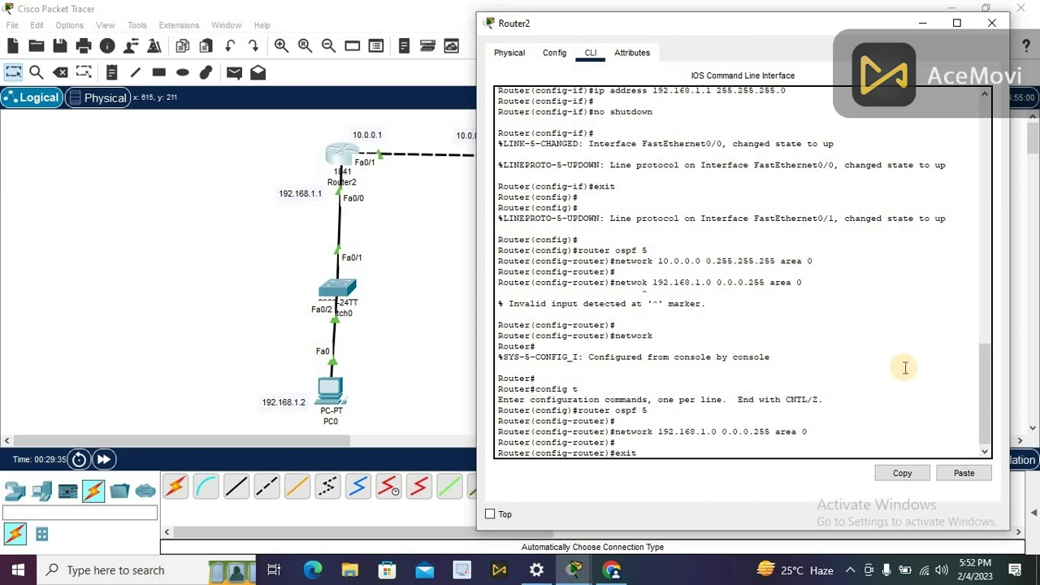
{"action": "key", "text": "Return"}
{"action": "key", "text": "Return"}
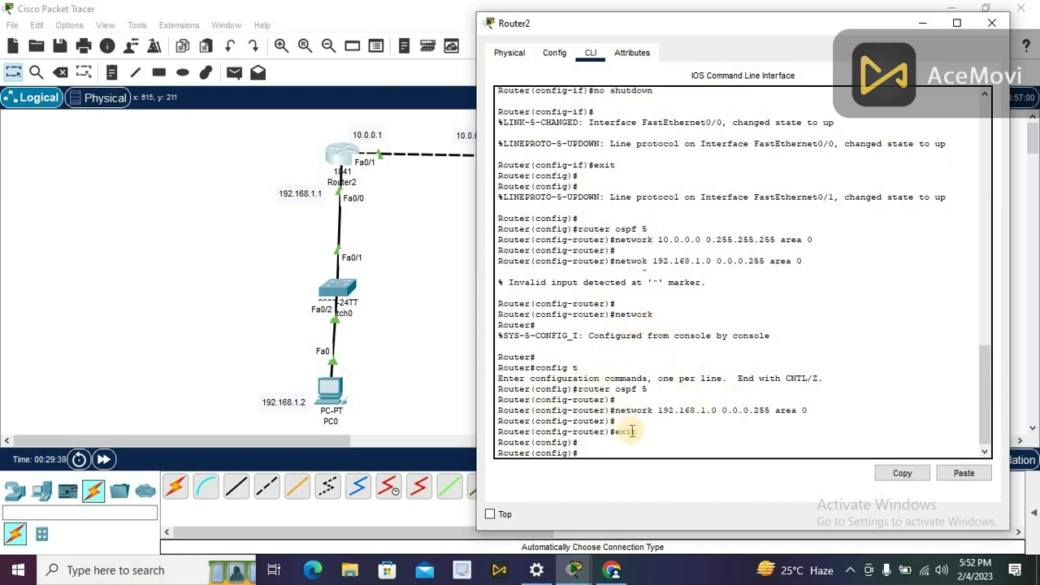
{"action": "left_click", "coordinate": [998, 24]}
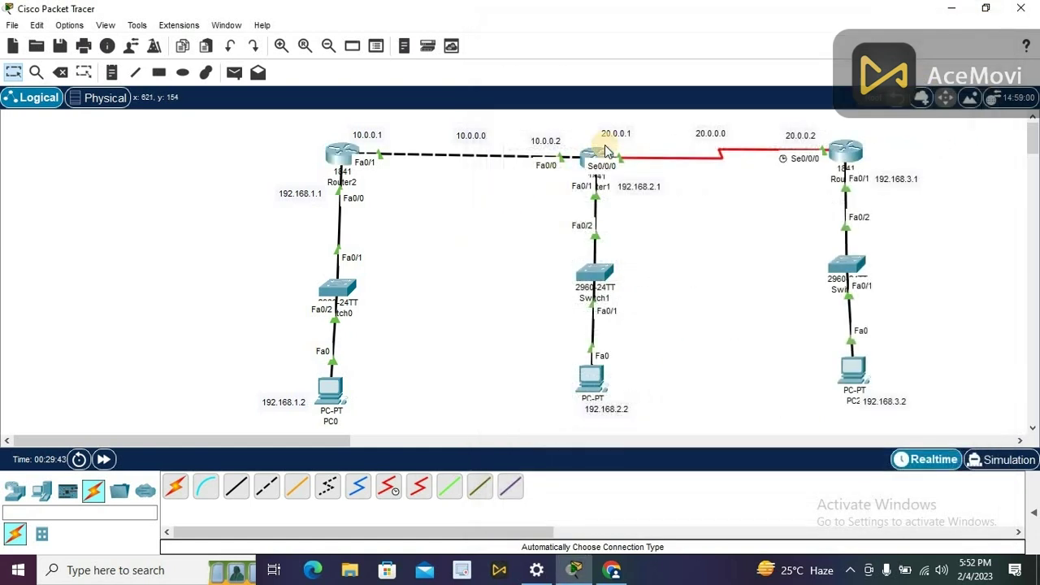
Open Router1's command line and enter OSPF configuration with process ID 5.
{"action": "left_click", "coordinate": [595, 156]}
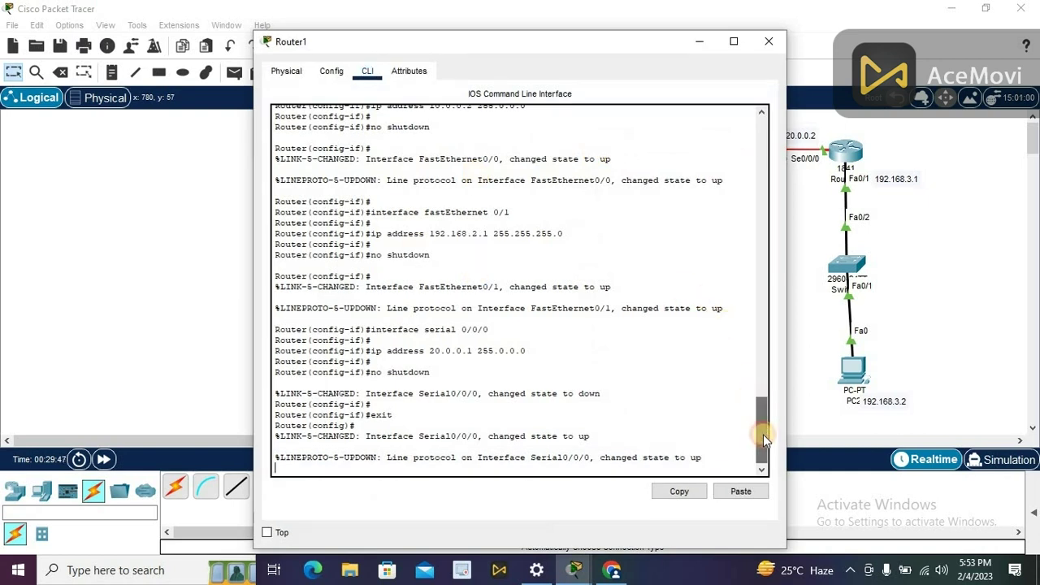
{"action": "key", "text": "Return"}
{"action": "key", "text": "Return"}
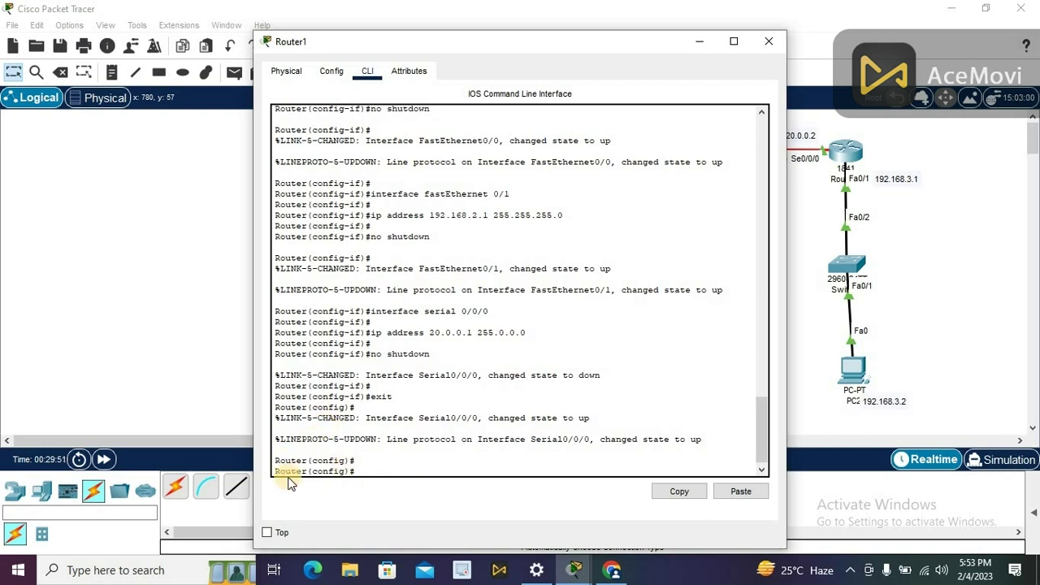
{"action": "type", "text": "rou"}
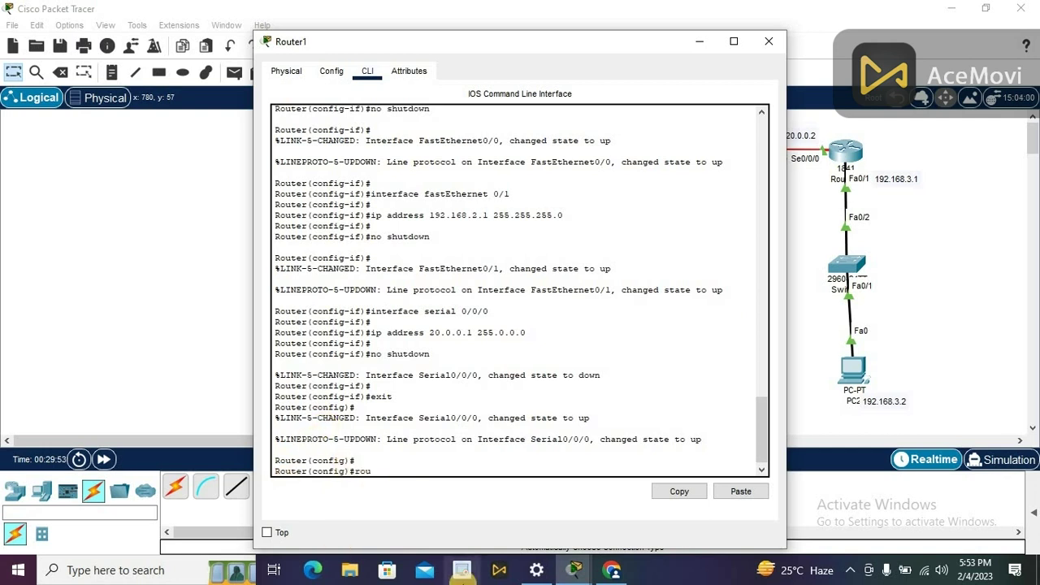
{"action": "type", "text": "ter ospf 5"}
{"action": "key", "text": "Return"}
Advertise network 10.0.0.0 with wildcard mask 0.255.255.255 in area 0 on Router1, moving its window off the topology's addresses.
{"action": "type", "text": "netw"}
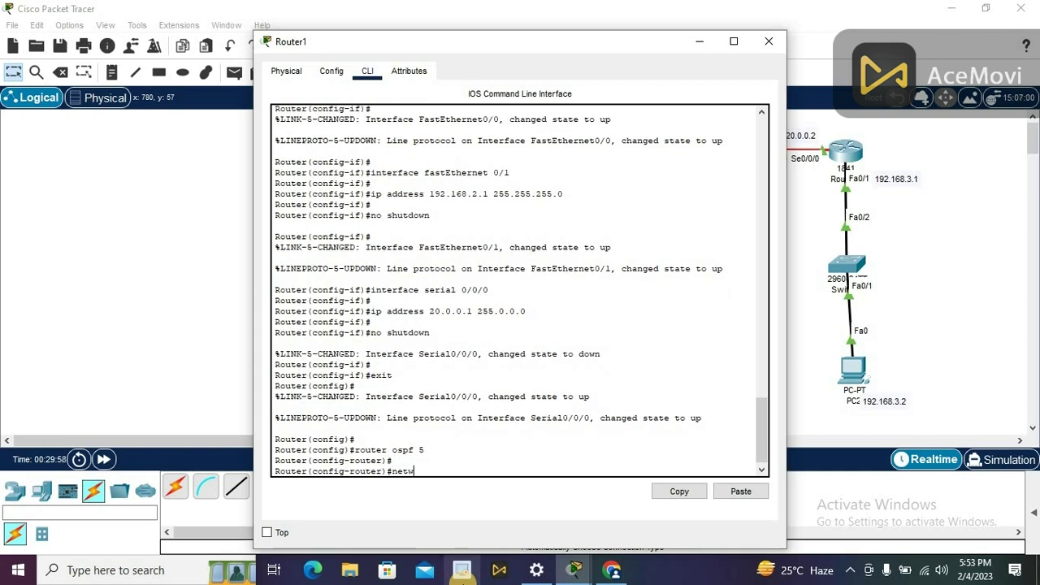
{"action": "type", "text": "ork"}
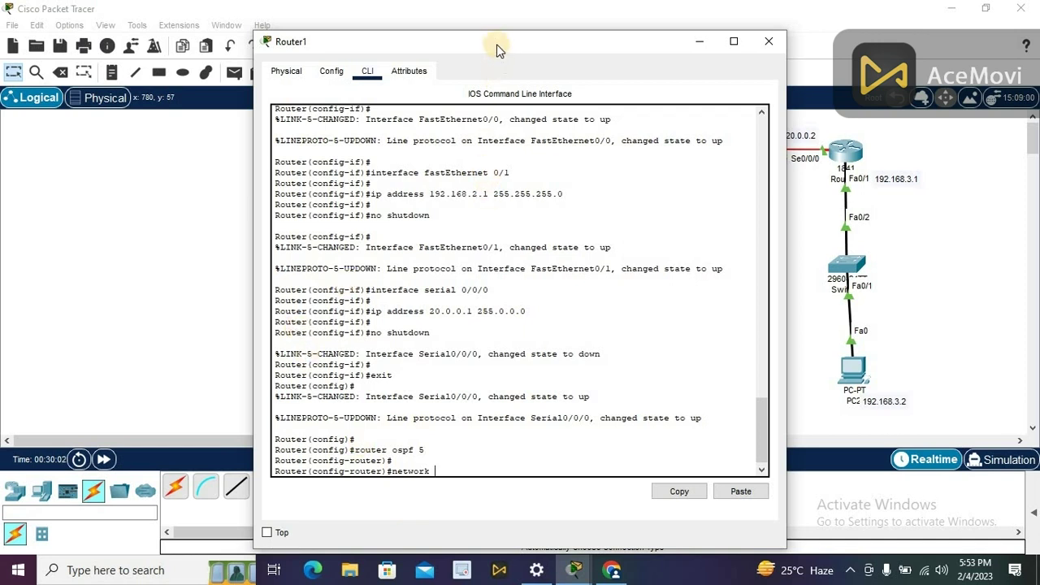
{"action": "left_click_drag", "start_coordinate": [496, 41], "coordinate": [364, 18]}
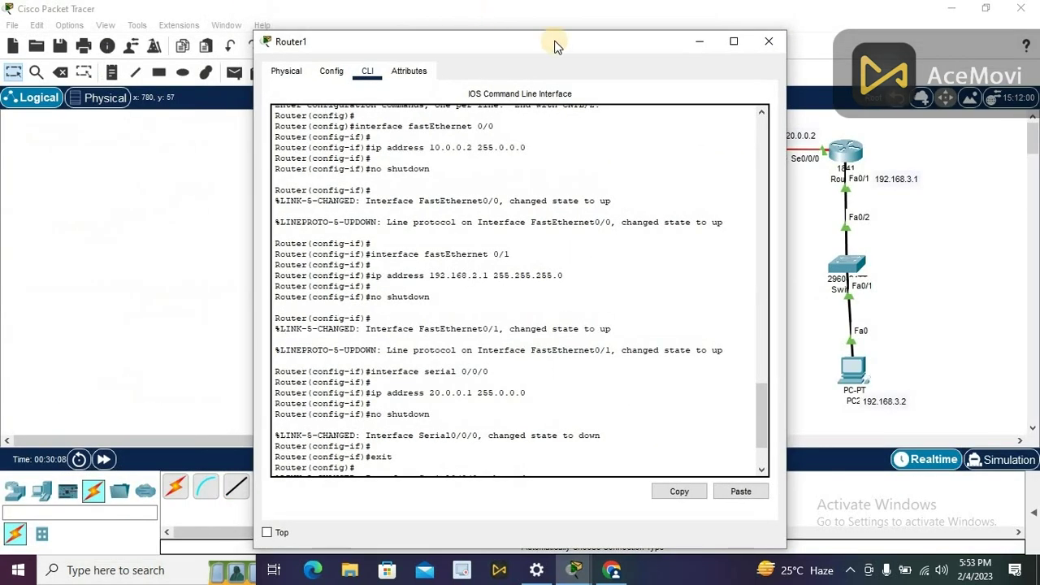
{"action": "left_click_drag", "start_coordinate": [571, 41], "coordinate": [320, 27]}
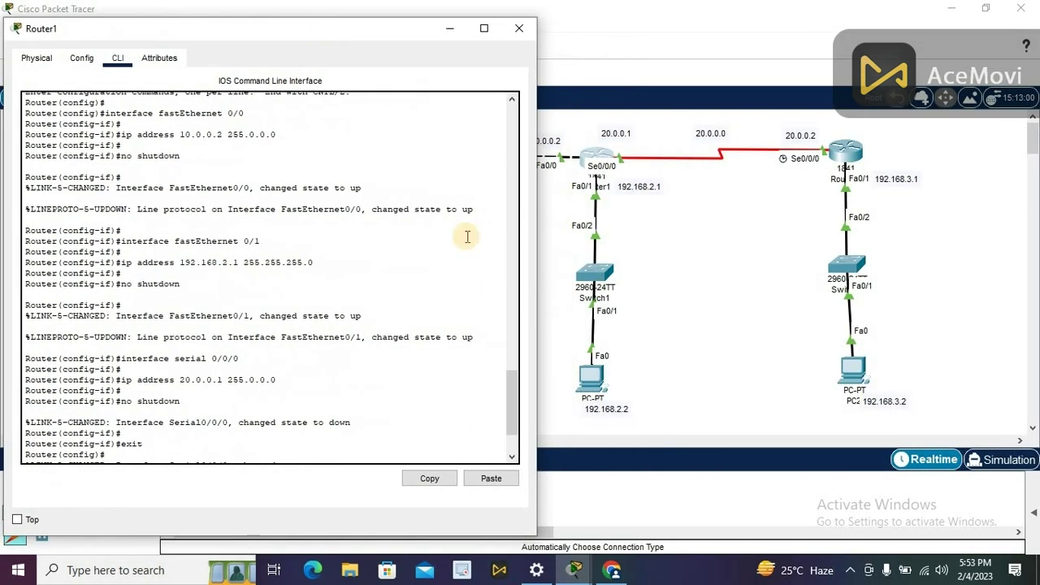
{"action": "scroll", "coordinate": [512, 398], "scroll_direction": "down", "scroll_amount": 3}
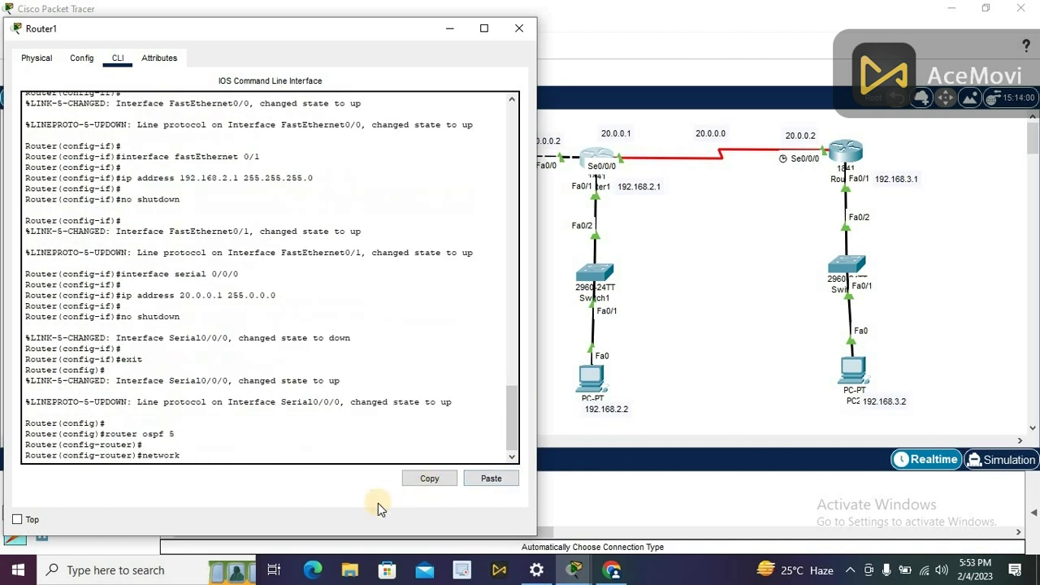
{"action": "type", "text": "0.0.0.0 0.255.255.255 area 0"}
{"action": "key", "text": "Return"}
{"action": "key", "text": "Return"}
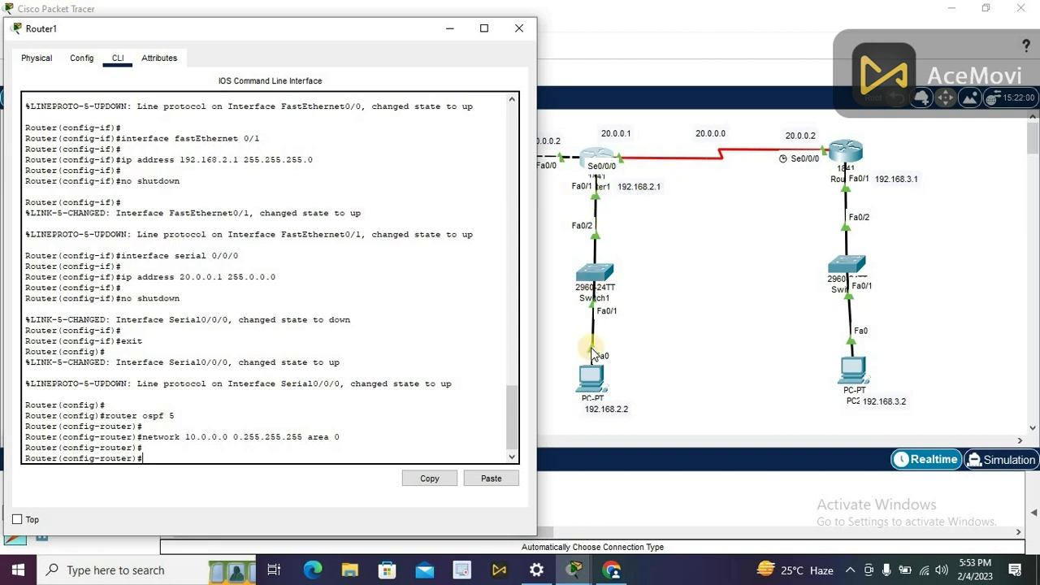
Advertise network 192.168.2.1 with wildcard mask 0.0.0.255 in area 0 under OSPF process 5 on Router1.
{"action": "type", "text": "network 192"}
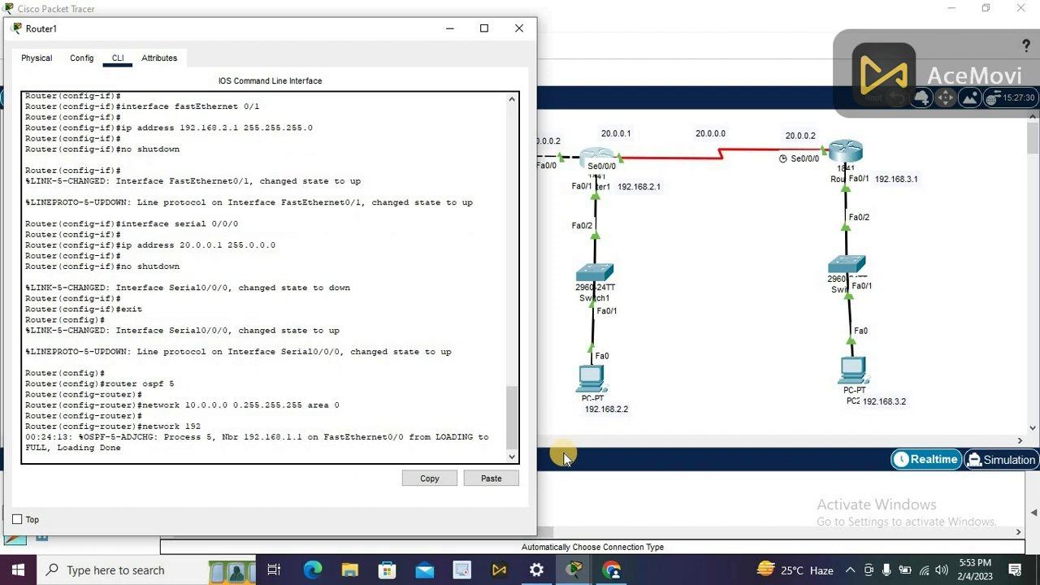
{"action": "key", "text": "Return"}
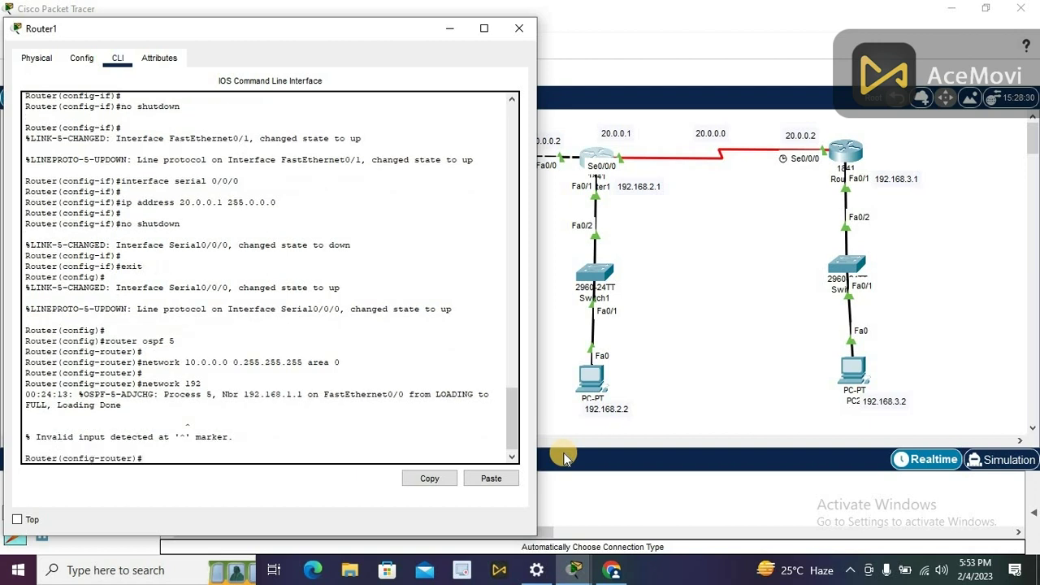
{"action": "type", "text": "network 192.168.2.1 0.0.0.255 area"}
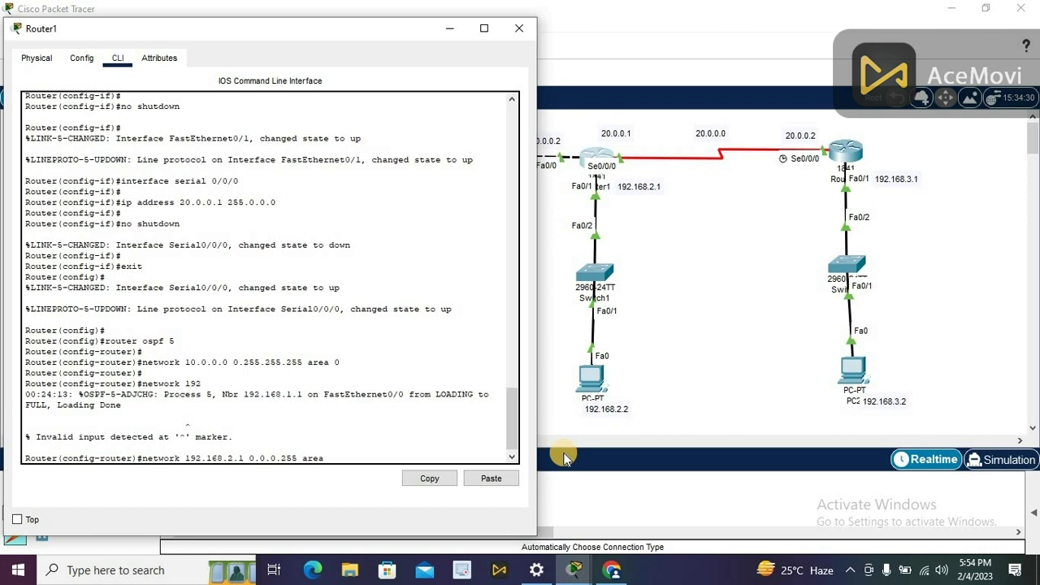
{"action": "type", "text": " 0"}
{"action": "key", "text": "Return"}
{"action": "key", "text": "Return"}
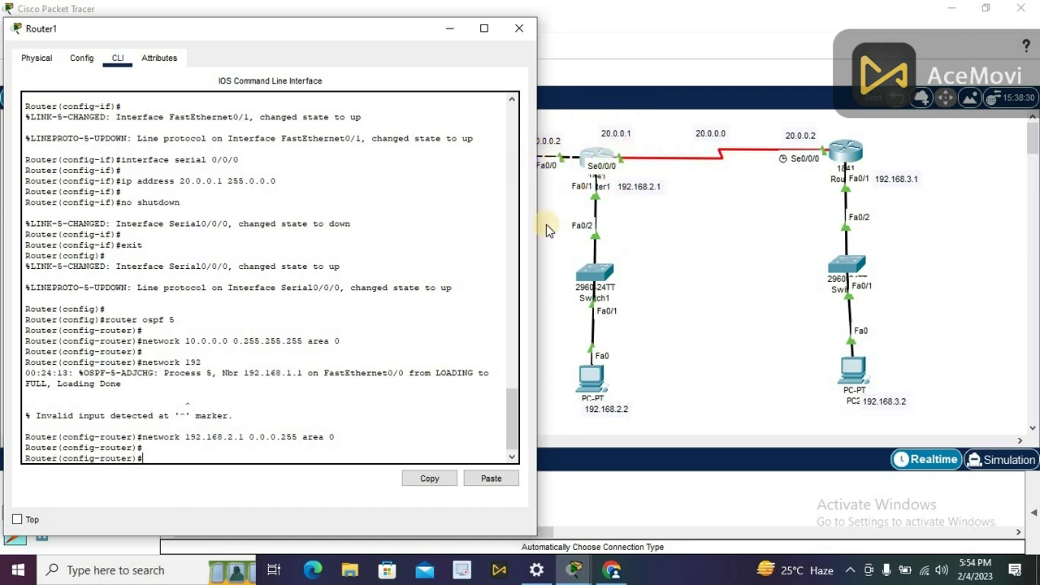
Advertise network 20.0.0.0 with wildcard mask 0.255.255.255 in area 0 on Router1.
{"action": "type", "text": "network 20"}
{"action": "type", "text": ".0.0 0.255.255.255 area"}
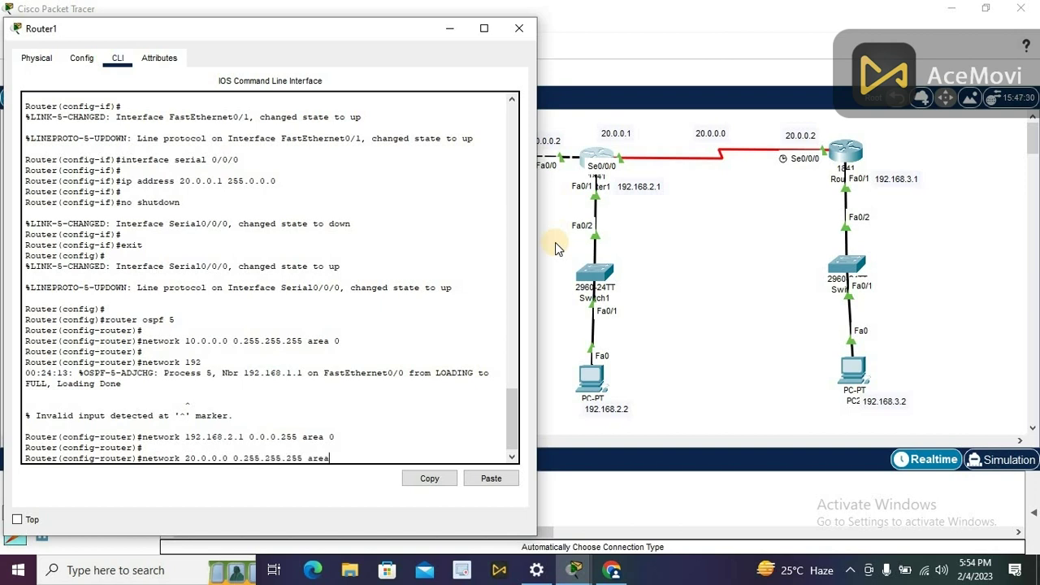
{"action": "type", "text": " 0"}
{"action": "key", "text": "Return"}
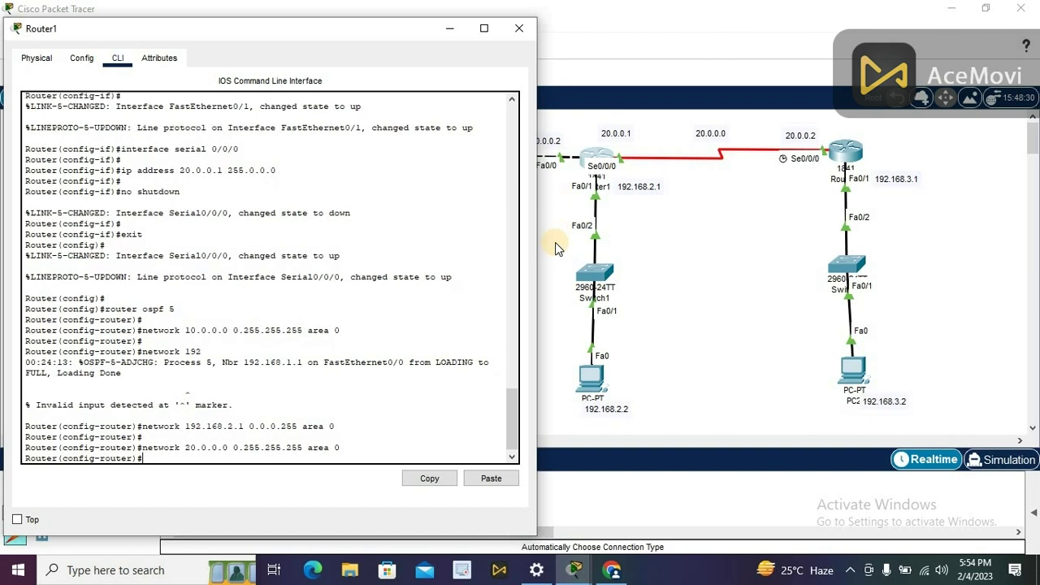
Exit OSPF configuration mode on Router1 and close its configuration window.
{"action": "type", "text": "exi"}
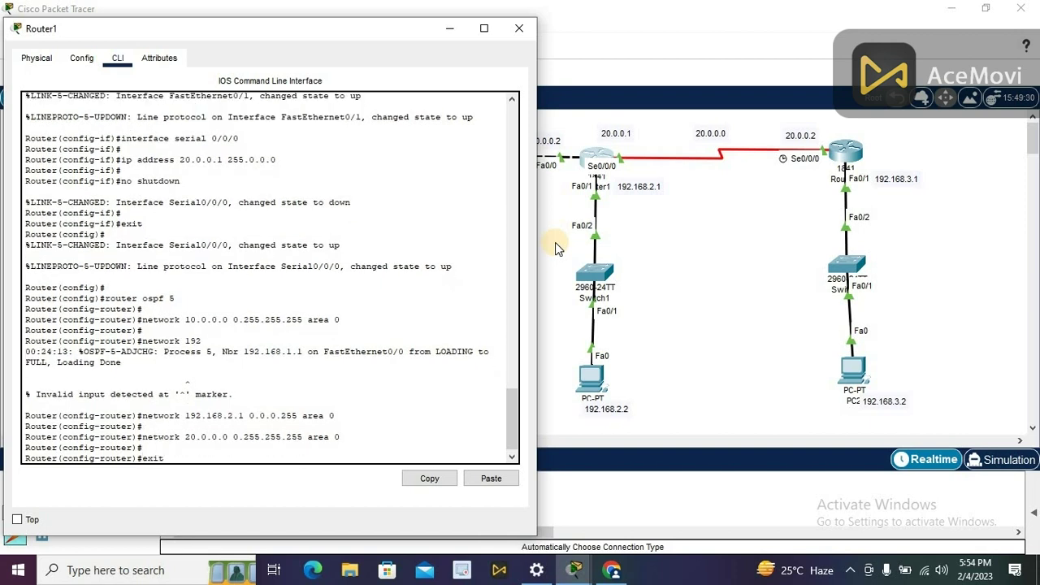
{"action": "type", "text": "t"}
{"action": "key", "text": "Return"}
{"action": "key", "text": "Return"}
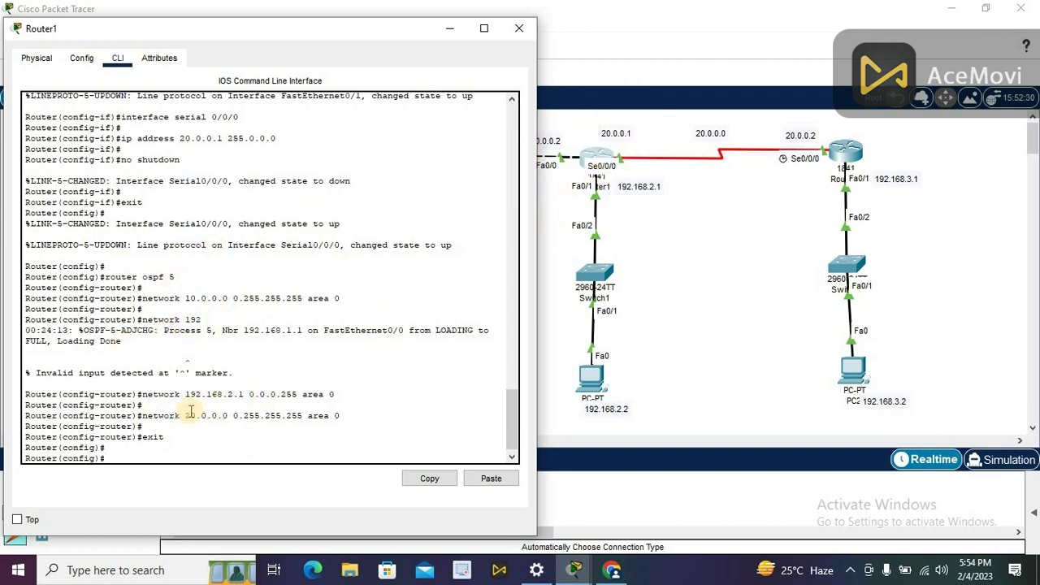
{"action": "left_click", "coordinate": [519, 30]}
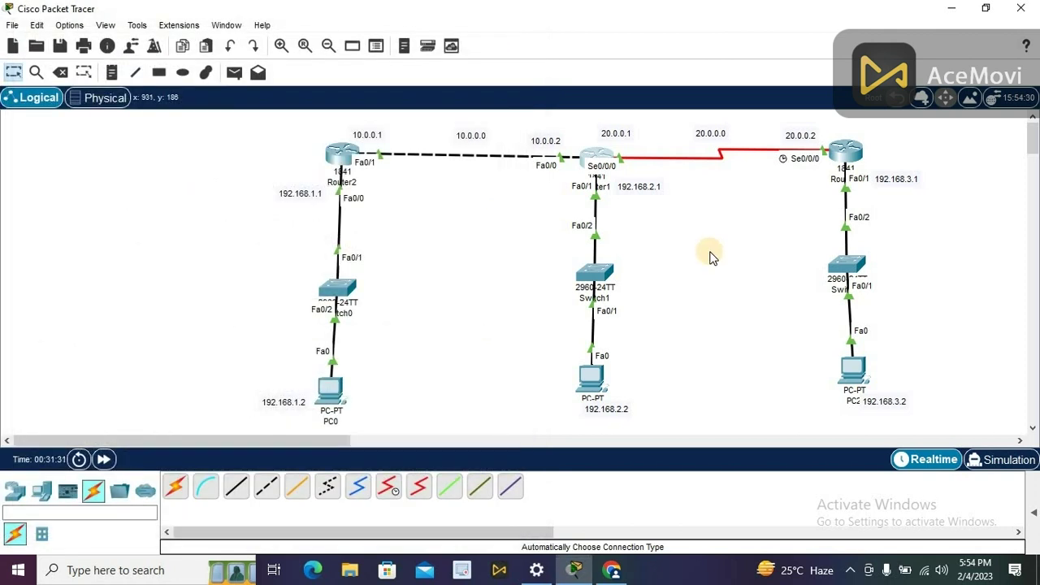
Open Router0's command line and enter OSPF configuration with process ID 5.
{"action": "left_click", "coordinate": [846, 156]}
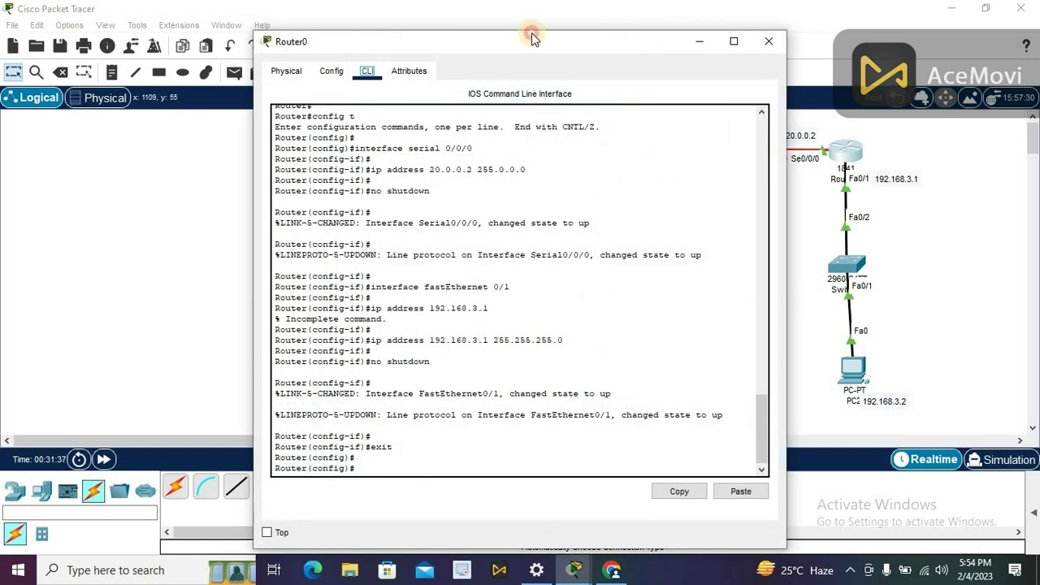
{"action": "left_click_drag", "start_coordinate": [534, 38], "coordinate": [483, 27]}
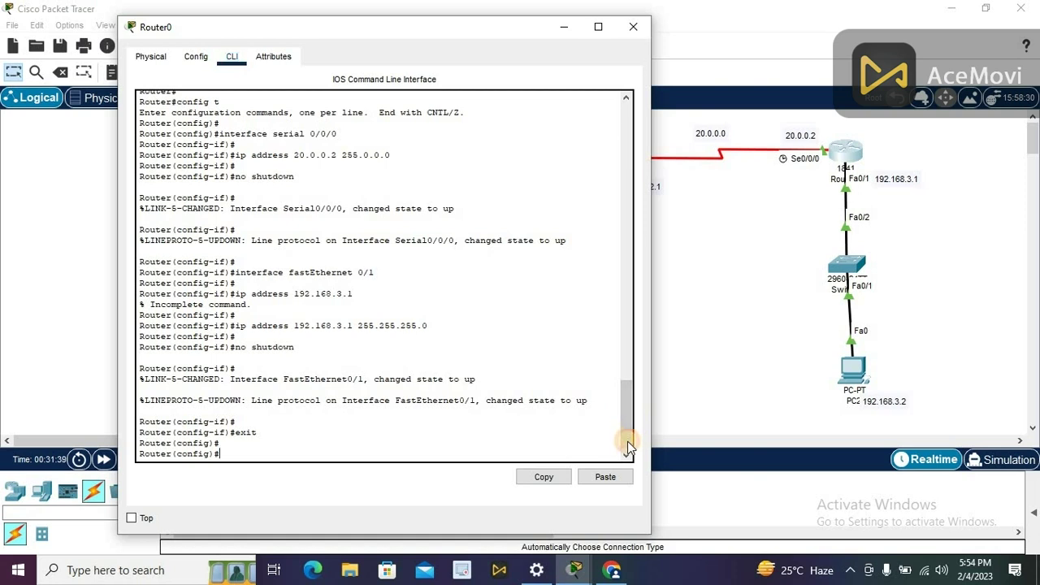
{"action": "left_click", "coordinate": [559, 452]}
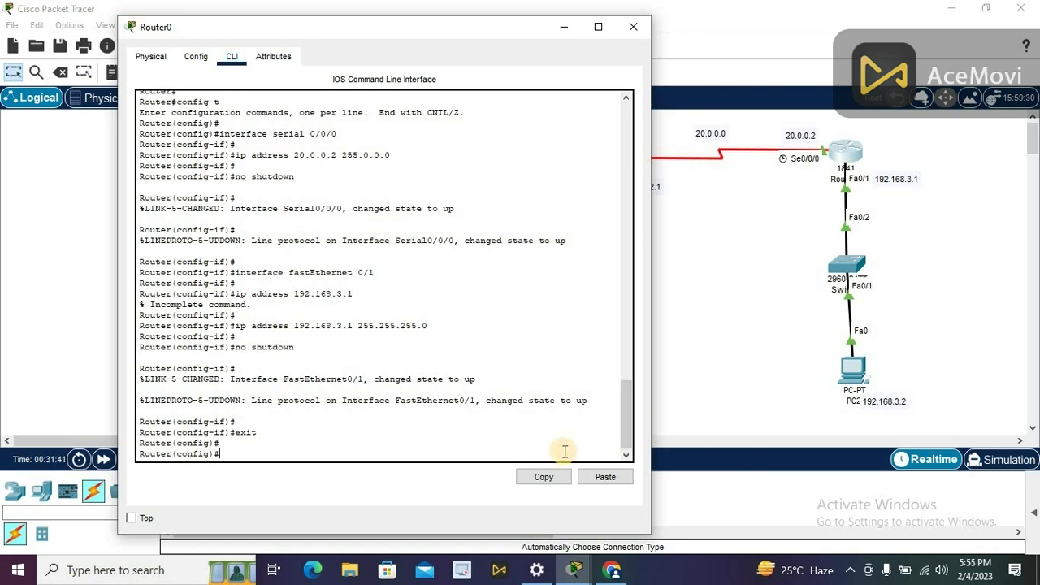
{"action": "type", "text": "router o"}
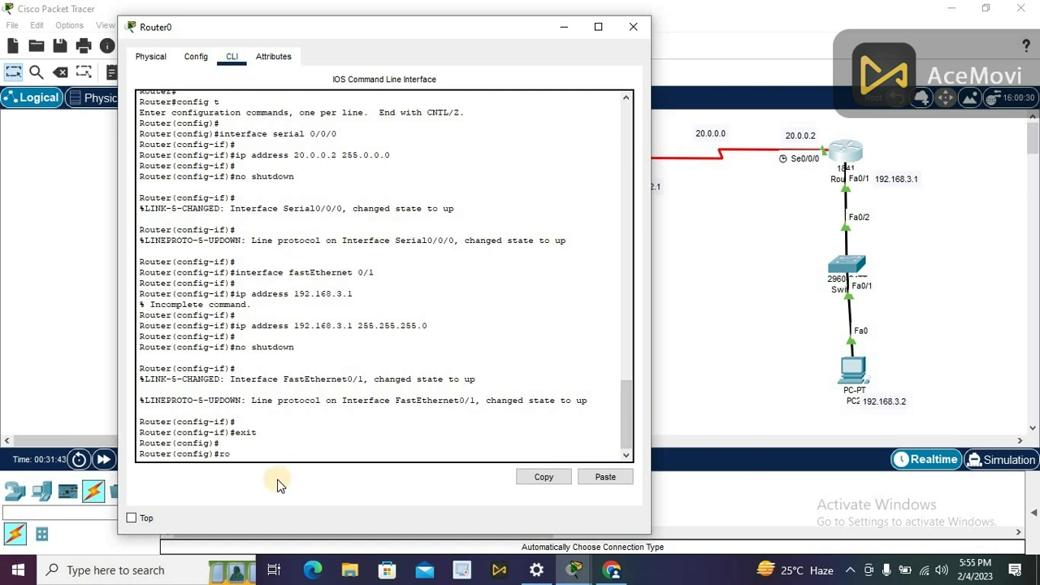
{"action": "type", "text": "spf 5"}
{"action": "key", "text": "Return"}
{"action": "key", "text": "Return"}
Advertise network 20.0.0.0 with wildcard mask 0.255.255.255 in area 0 on Router0.
{"action": "type", "text": "netw"}
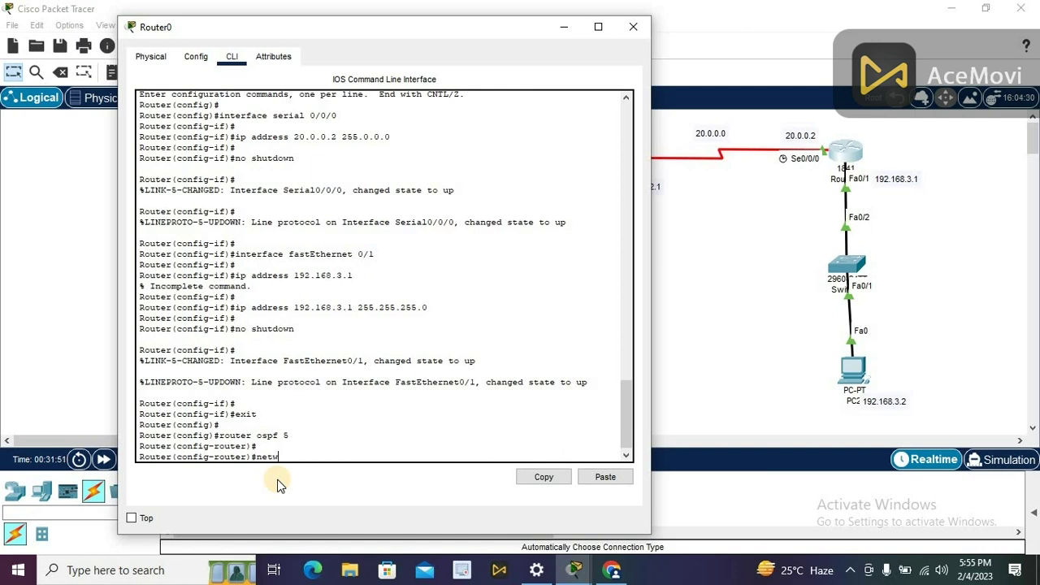
{"action": "type", "text": "ork"}
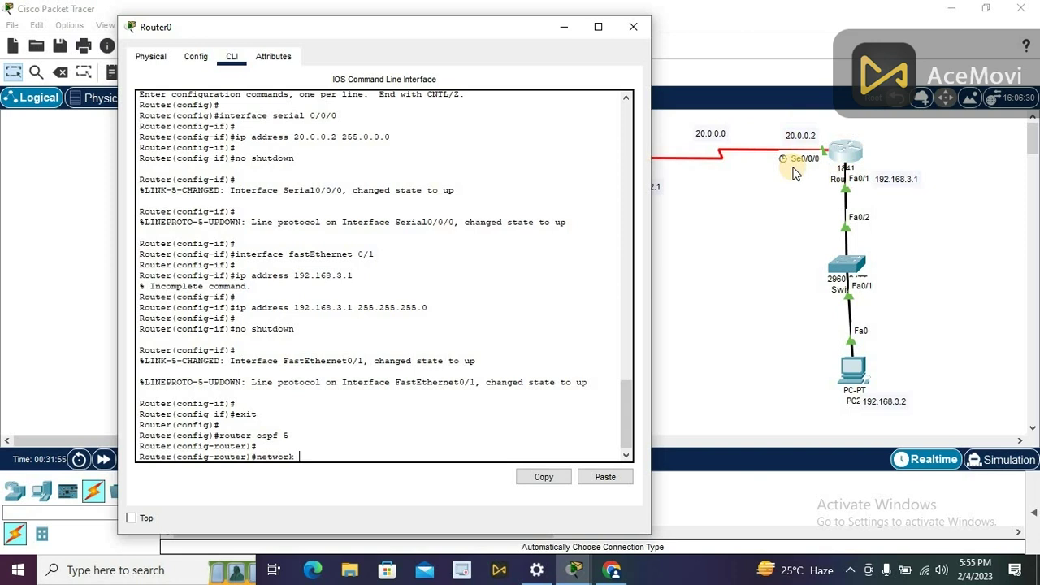
{"action": "type", "text": " 20.0.0.0 0.255.255.255 a"}
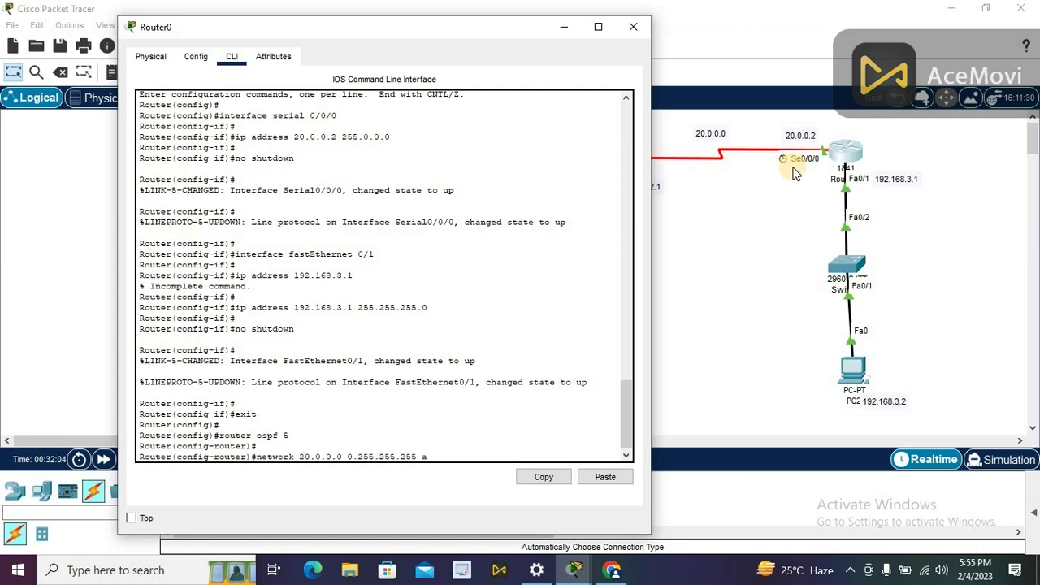
{"action": "type", "text": "rea 0"}
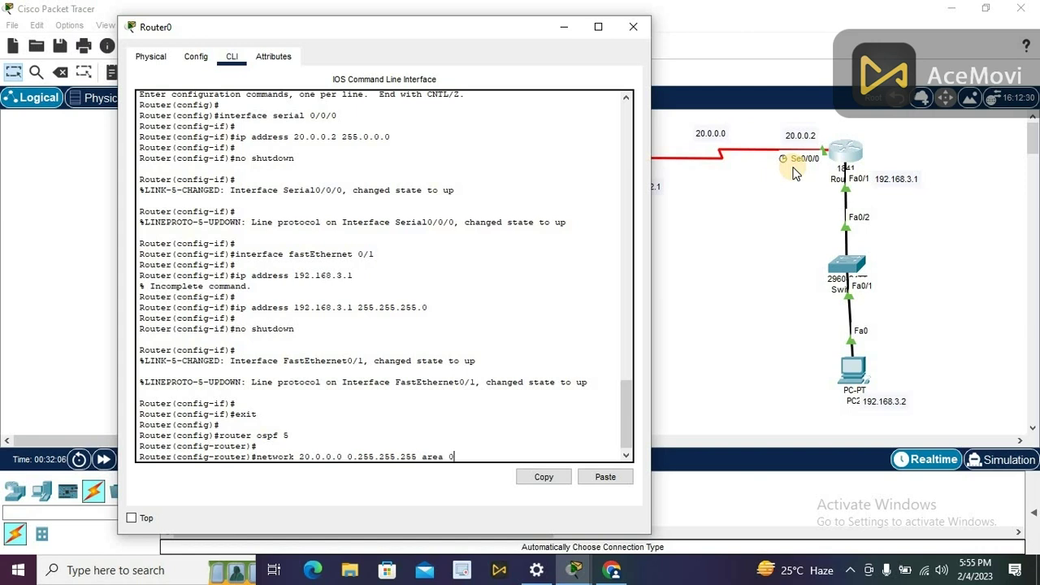
{"action": "key", "text": "Return"}
{"action": "key", "text": "Return"}
Advertise network 192.168.3.0 with wildcard mask 0.0.0.255 in area 0 on Router0.
{"action": "type", "text": "netw"}
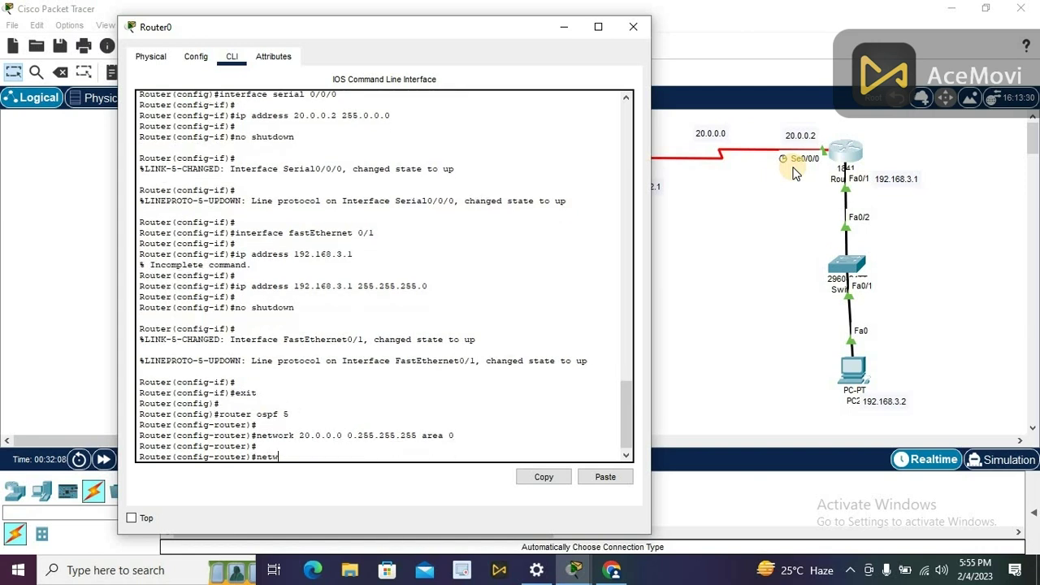
{"action": "type", "text": "ork"}
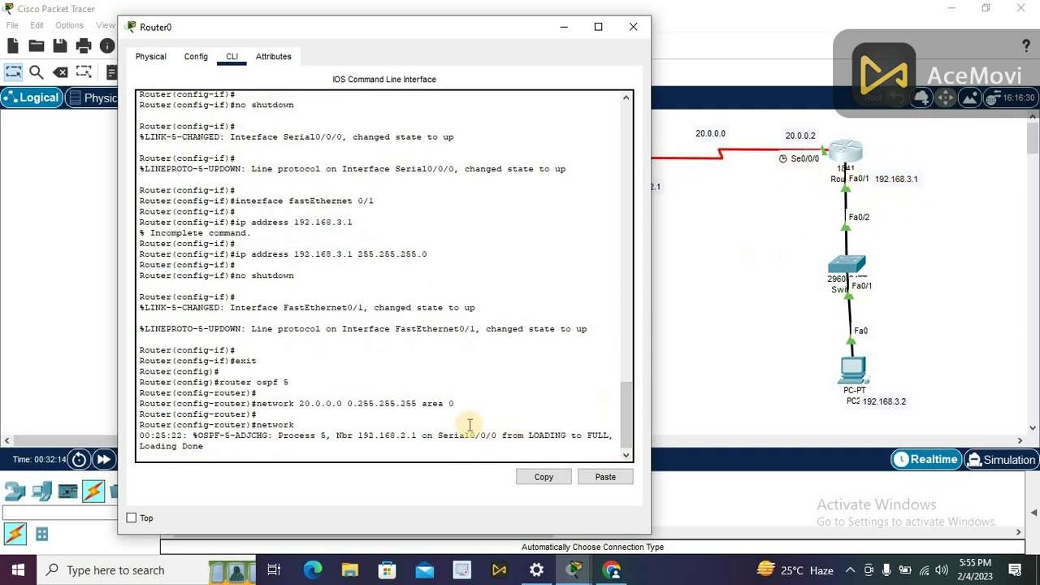
{"action": "type", "text": "92"}
{"action": "key", "text": "BackSpace"}
{"action": "key", "text": "BackSpace"}
{"action": "key", "text": "Return"}
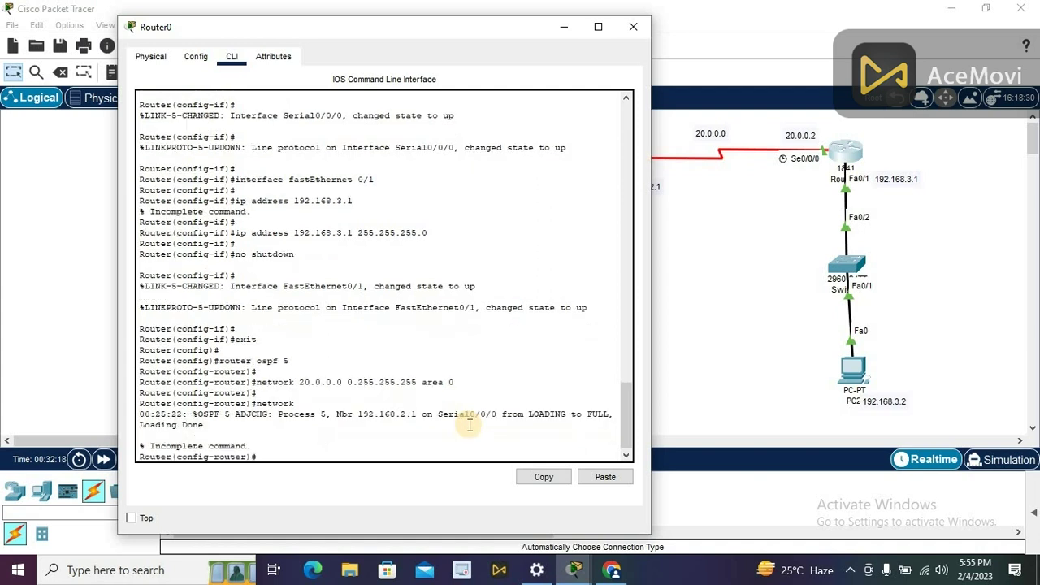
{"action": "type", "text": "network 192.168.3.0 0.0.0."}
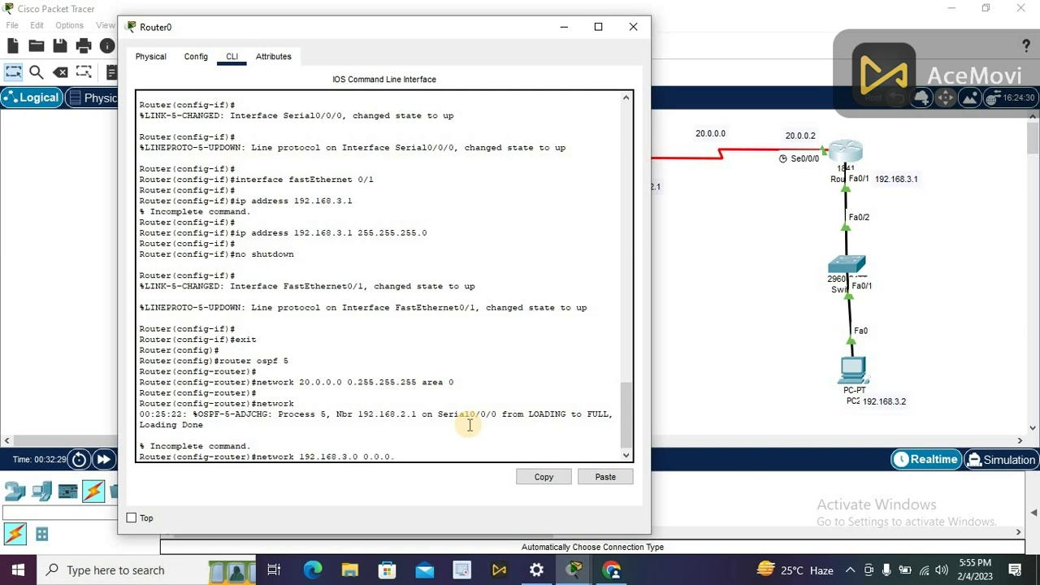
{"action": "type", "text": "255 area 0"}
{"action": "key", "text": "Return"}
{"action": "key", "text": "Return"}
{"action": "key", "text": "Return"}
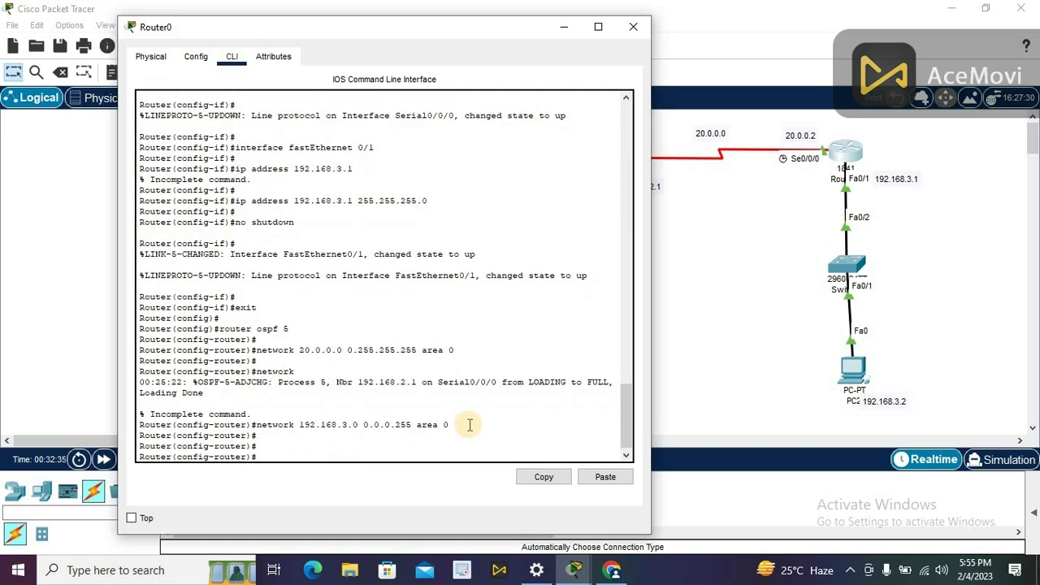
Exit OSPF configuration mode on Router0 and close its configuration window.
{"action": "type", "text": "exo"}
{"action": "key", "text": "BackSpace"}
{"action": "key", "text": "BackSpace"}
{"action": "type", "text": "it"}
{"action": "key", "text": "Return"}
{"action": "key", "text": "Return"}
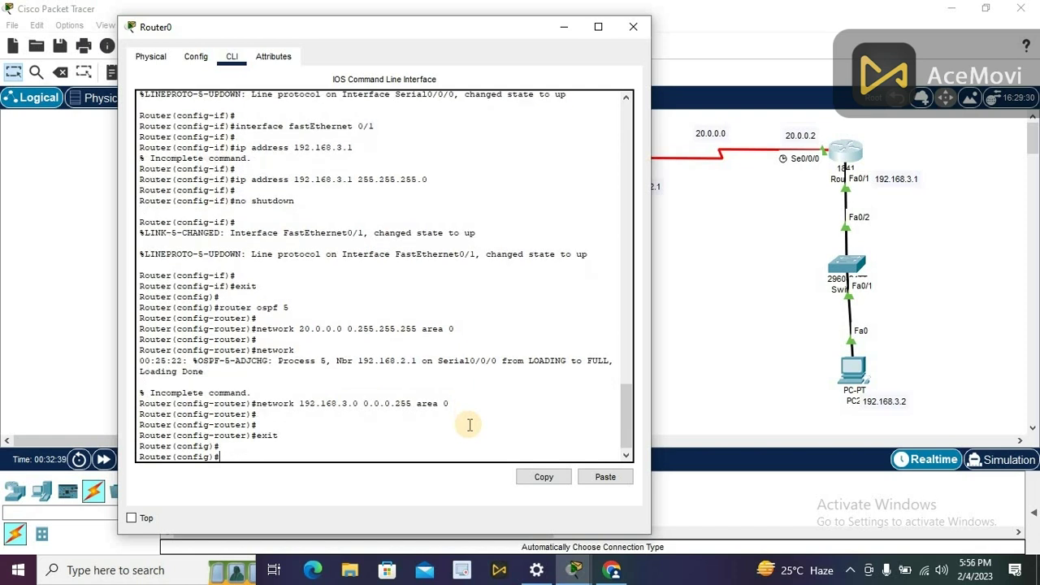
{"action": "left_click", "coordinate": [632, 27]}
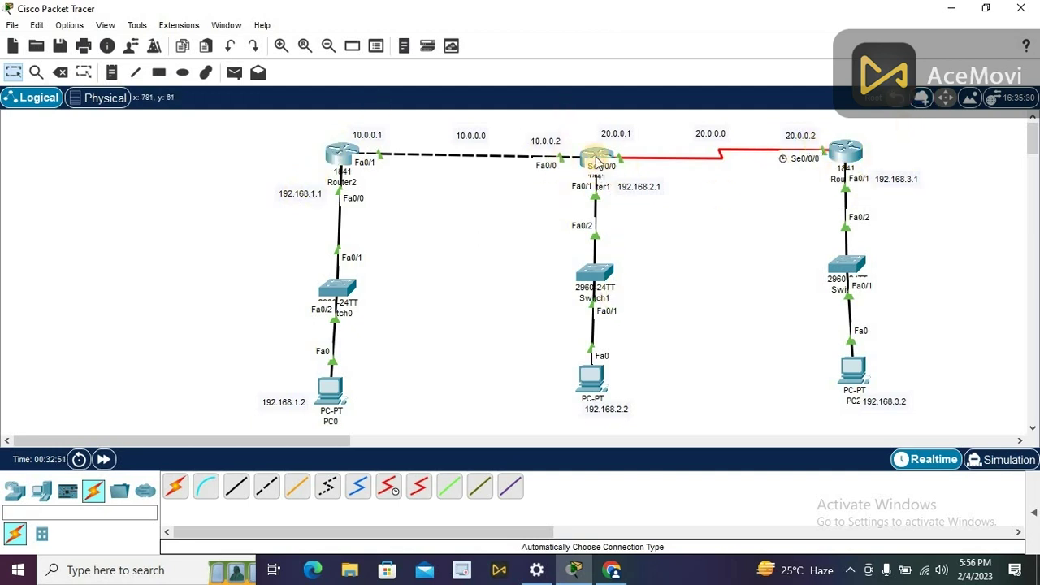
Open PC0's Command Prompt and ping PC2 at 192.168.3.2 to test end-to-end connectivity.
{"action": "mouse_move", "coordinate": [598, 162]}
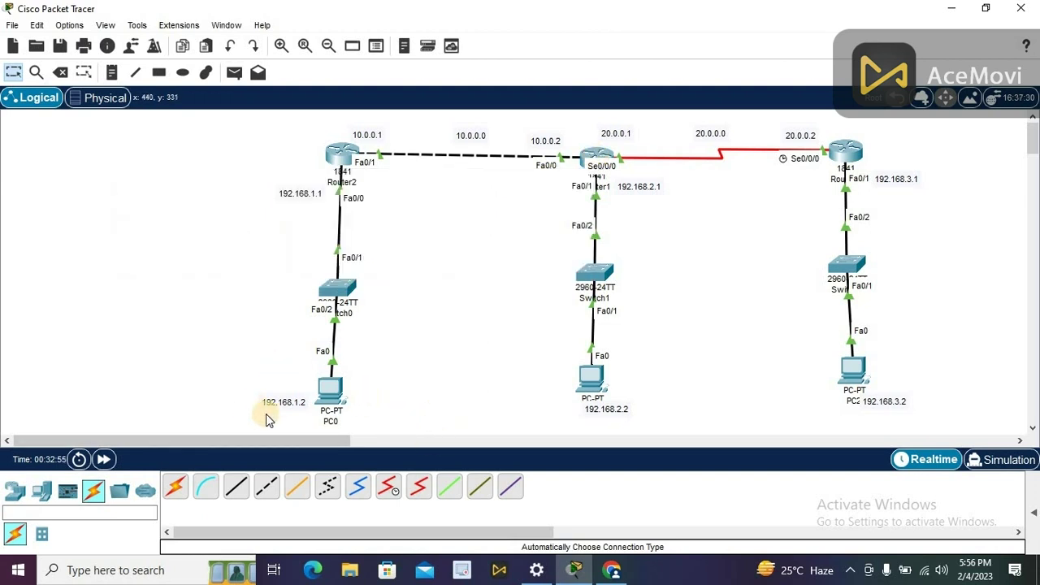
{"action": "left_click", "coordinate": [333, 390]}
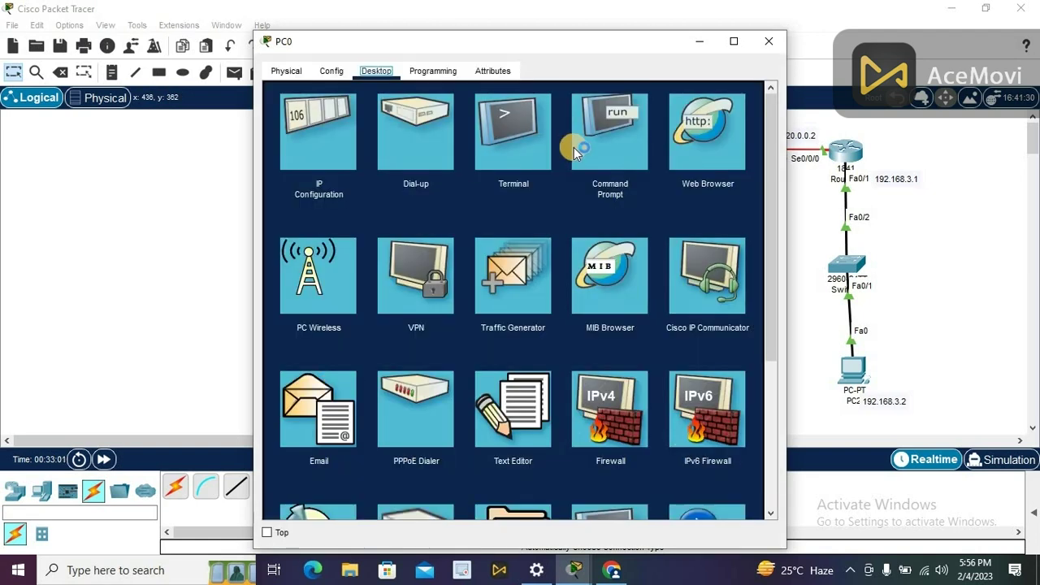
{"action": "left_click", "coordinate": [594, 148]}
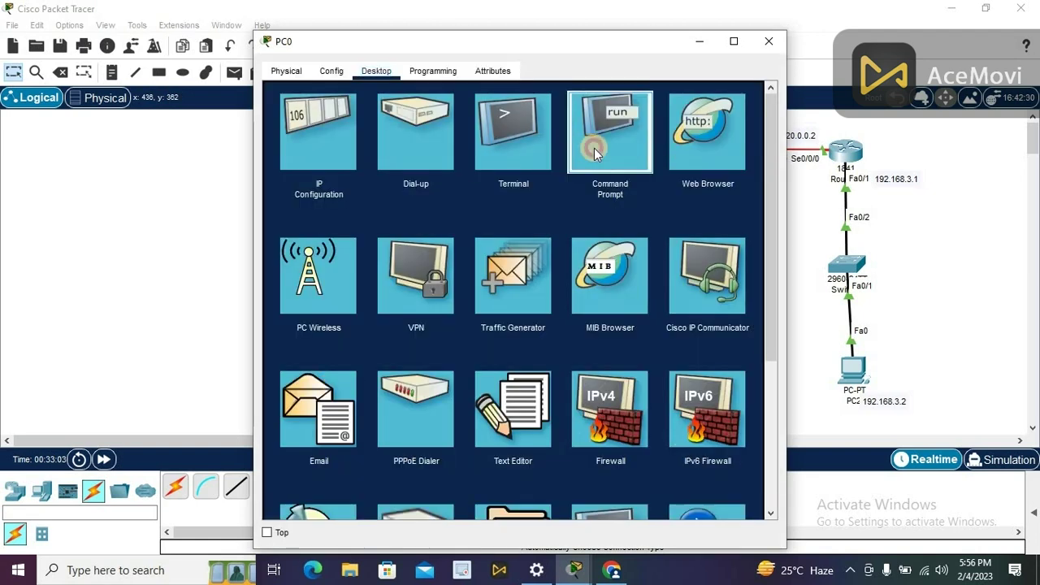
{"action": "left_click", "coordinate": [527, 43]}
{"action": "left_click_drag", "start_coordinate": [527, 43], "coordinate": [406, 33]}
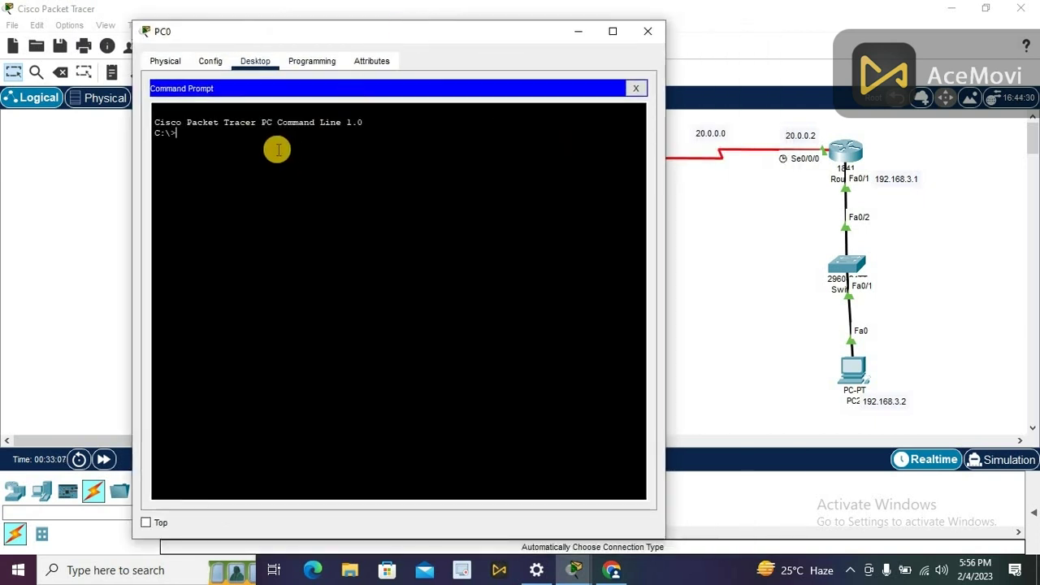
{"action": "type", "text": "ping"}
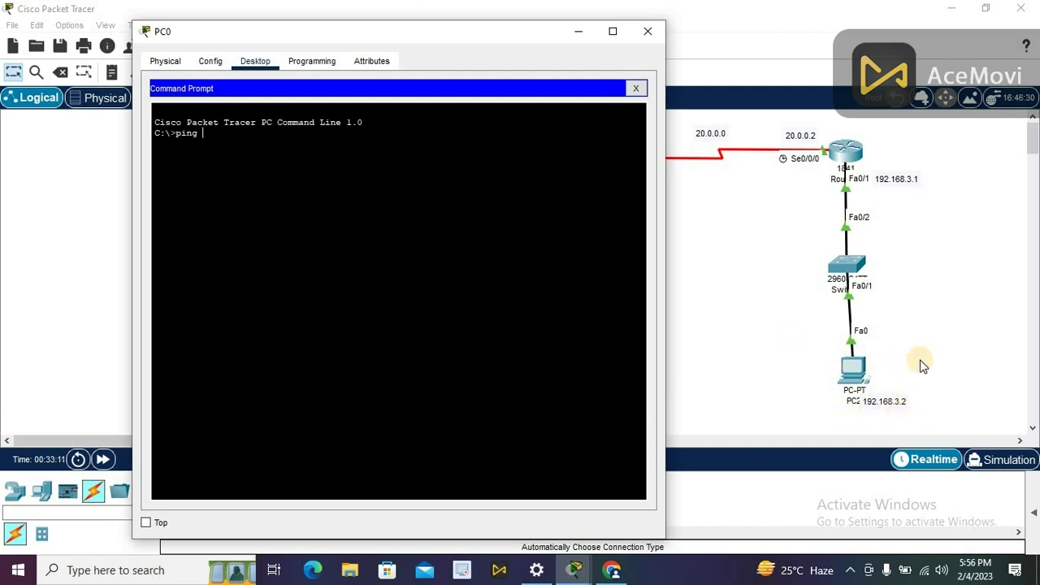
{"action": "type", "text": " 192"}
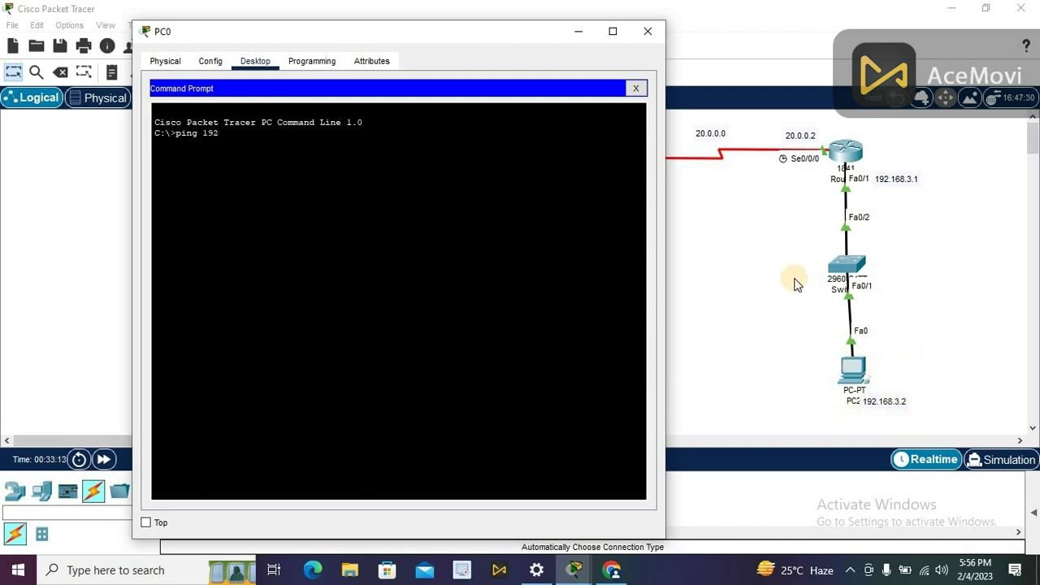
{"action": "type", "text": ".168.3.2"}
{"action": "key", "text": "Return"}
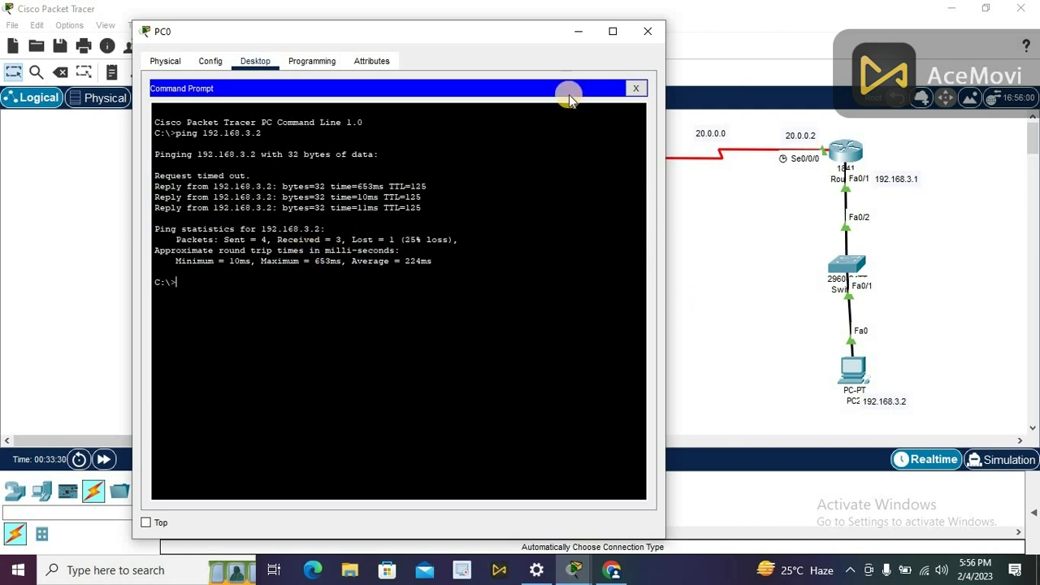
Ping 192.168.2.2 and 20.0.0.2 from PC0, and close its Command Prompt.
{"action": "left_click_drag", "start_coordinate": [471, 22], "coordinate": [386, 34]}
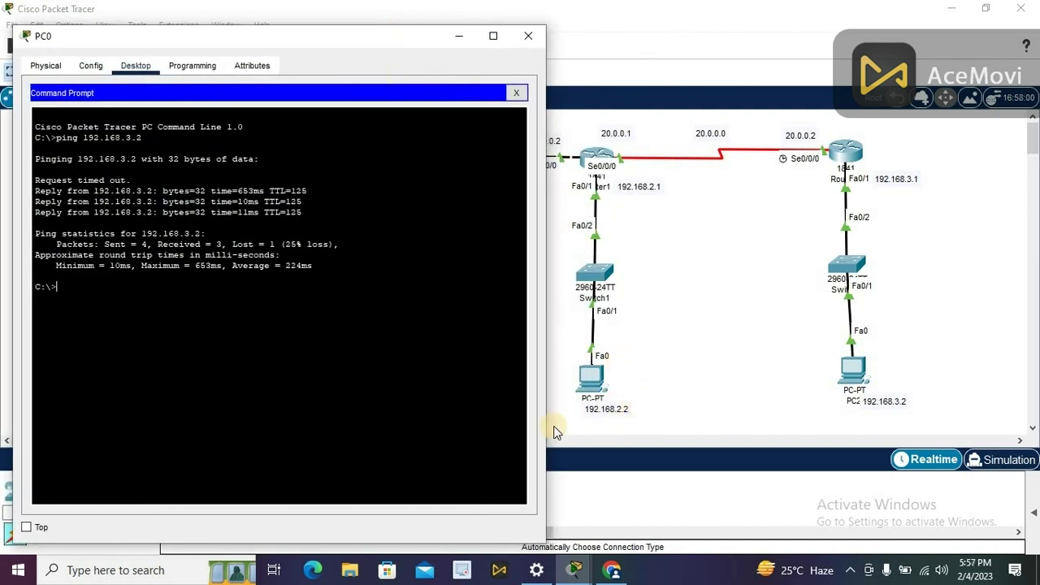
{"action": "type", "text": "ping 192.168.2.2"}
{"action": "key", "text": "Return"}
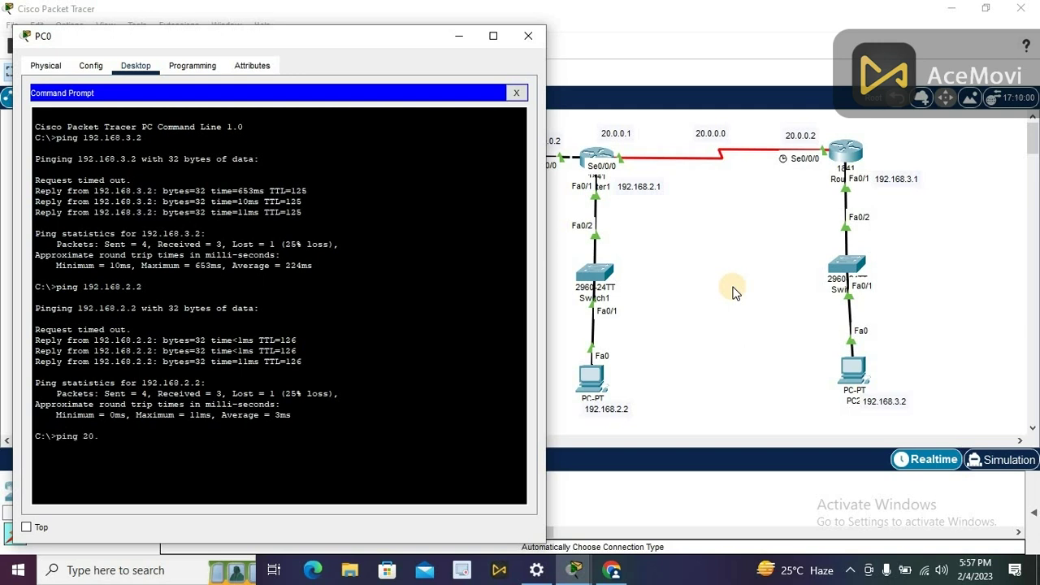
{"action": "key", "text": "Return"}
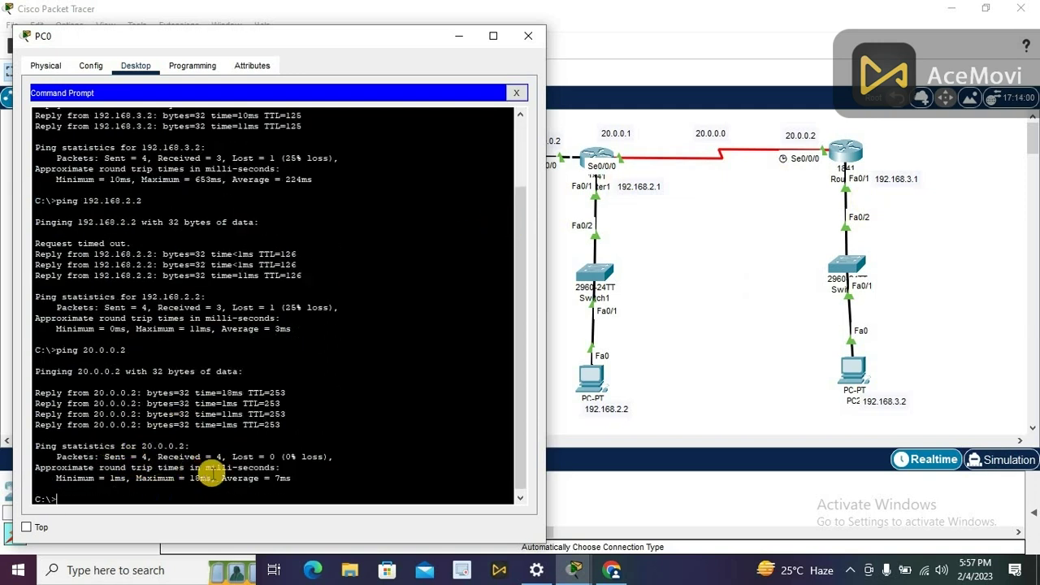
{"action": "left_click", "coordinate": [519, 93]}
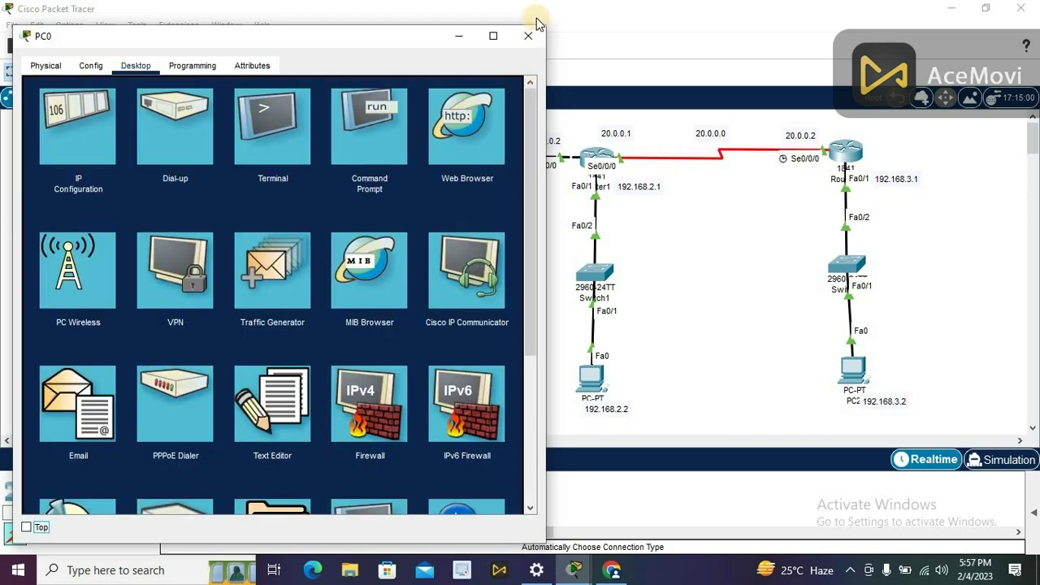
Close PC0's window, open PC2's Command Prompt, and ping 10.0.0.1 and PC0 at 192.168.1.2.
{"action": "left_click", "coordinate": [528, 36]}
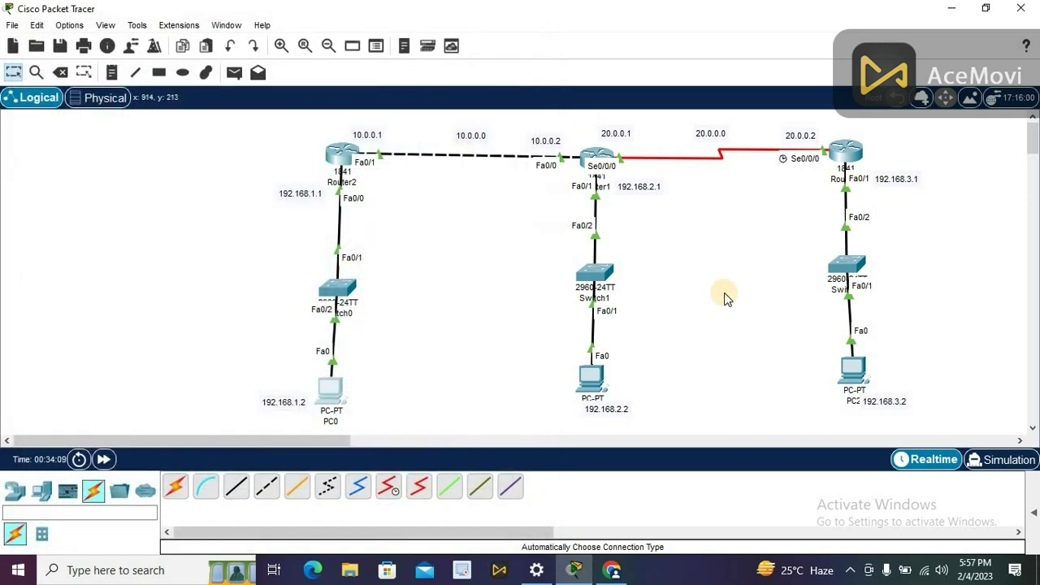
{"action": "left_click", "coordinate": [859, 375]}
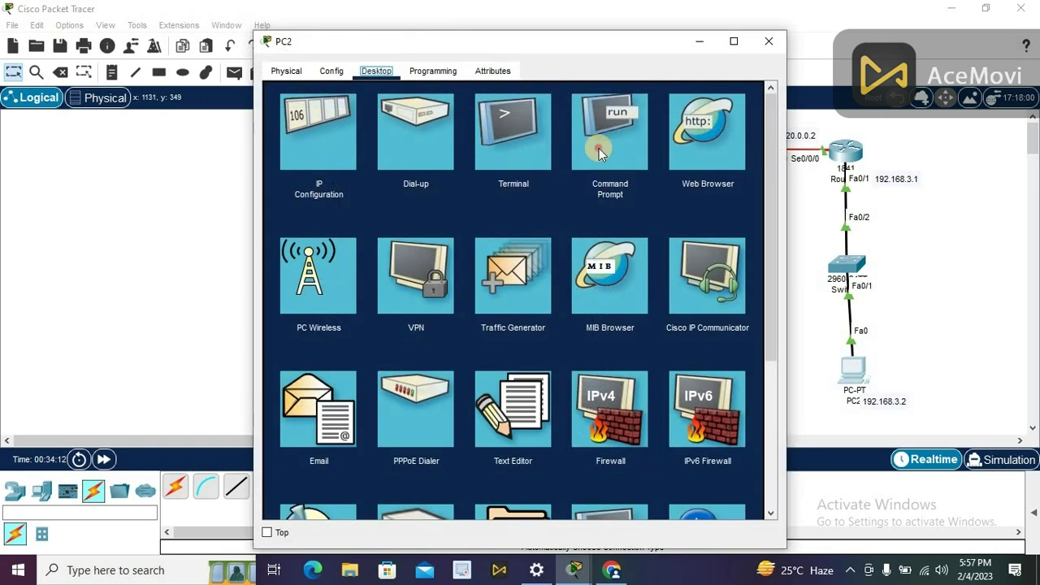
{"action": "left_click", "coordinate": [595, 146]}
{"action": "left_click_drag", "start_coordinate": [517, 44], "coordinate": [738, 57]}
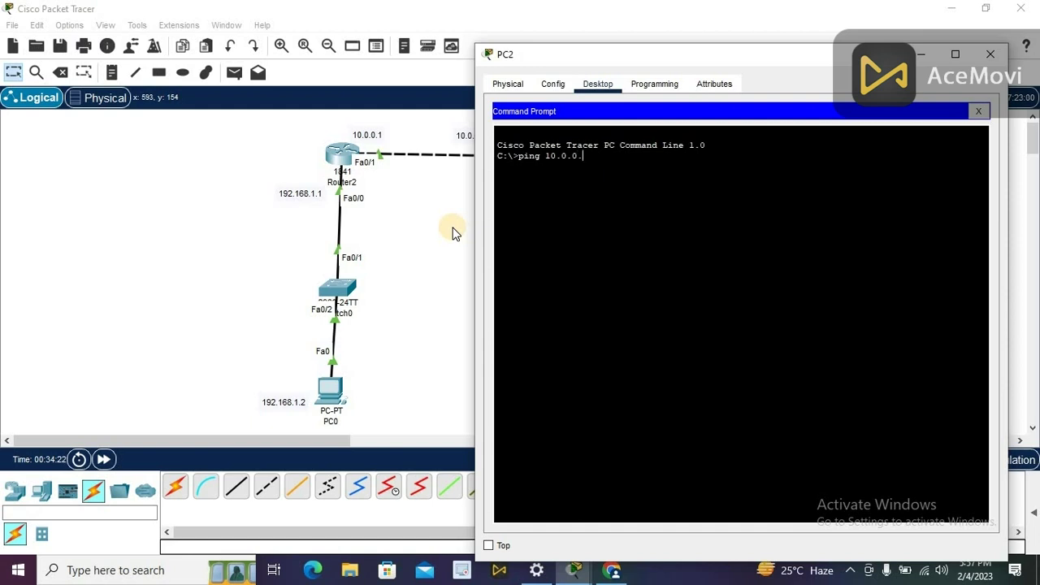
{"action": "key", "text": "Return"}
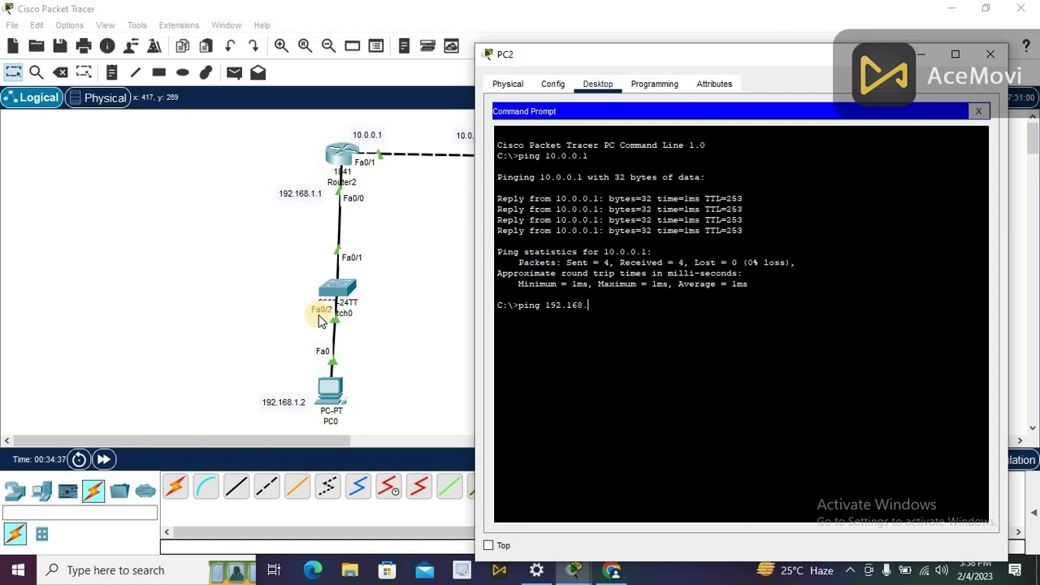
{"action": "key", "text": "Return"}
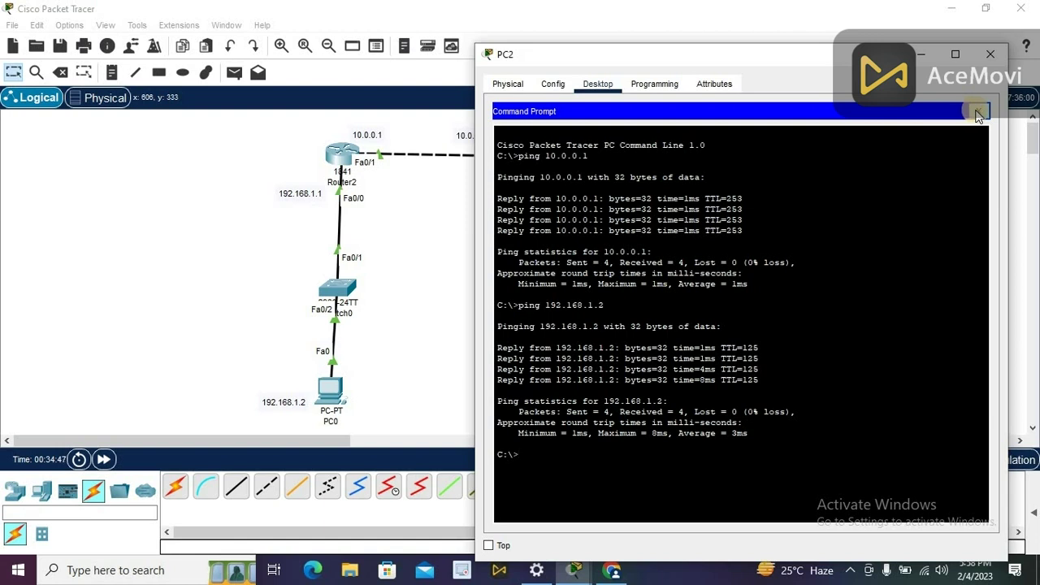
Reopen PC2's Command Prompt, ping PC1 at 192.168.2.2, and close PC2's window.
{"action": "left_click", "coordinate": [977, 115]}
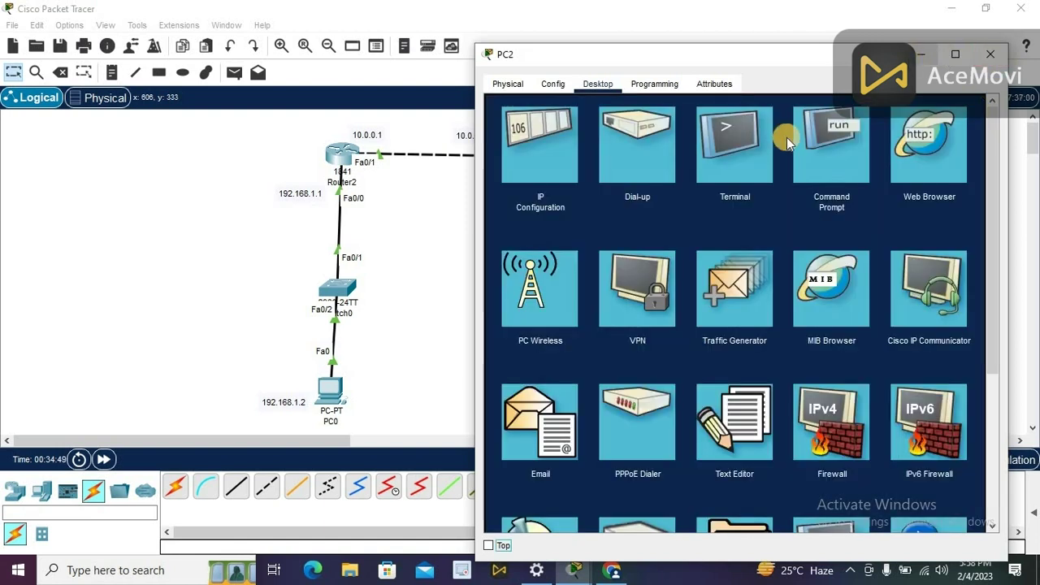
{"action": "left_click", "coordinate": [794, 109]}
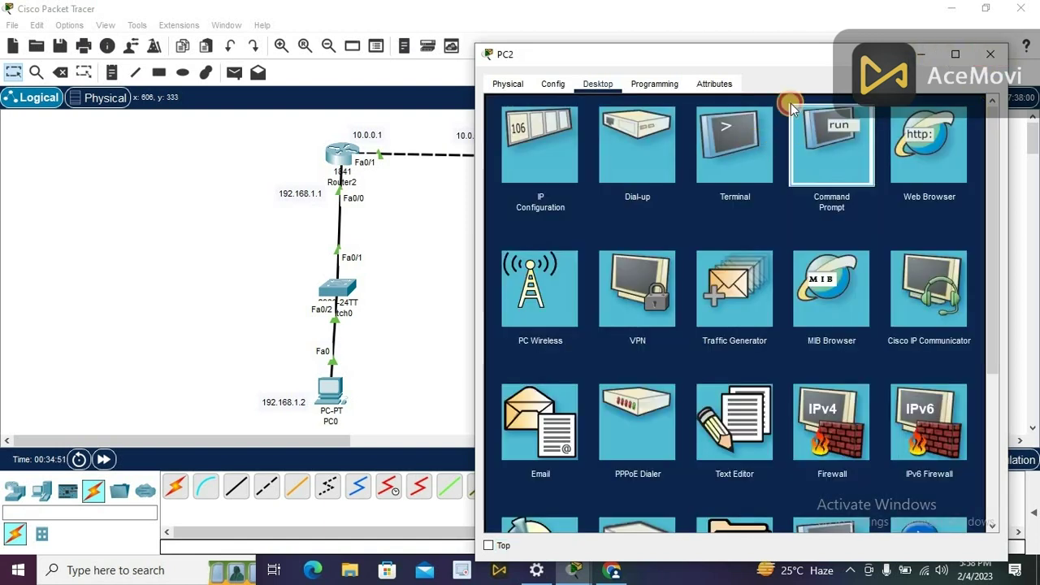
{"action": "left_click_drag", "start_coordinate": [796, 51], "coordinate": [284, 4]}
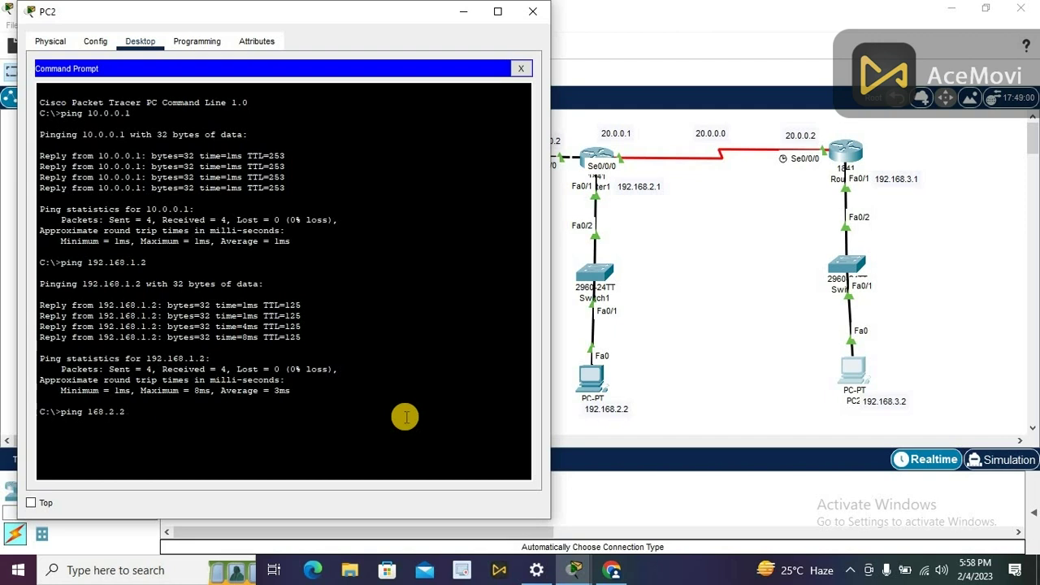
{"action": "key", "text": "Return"}
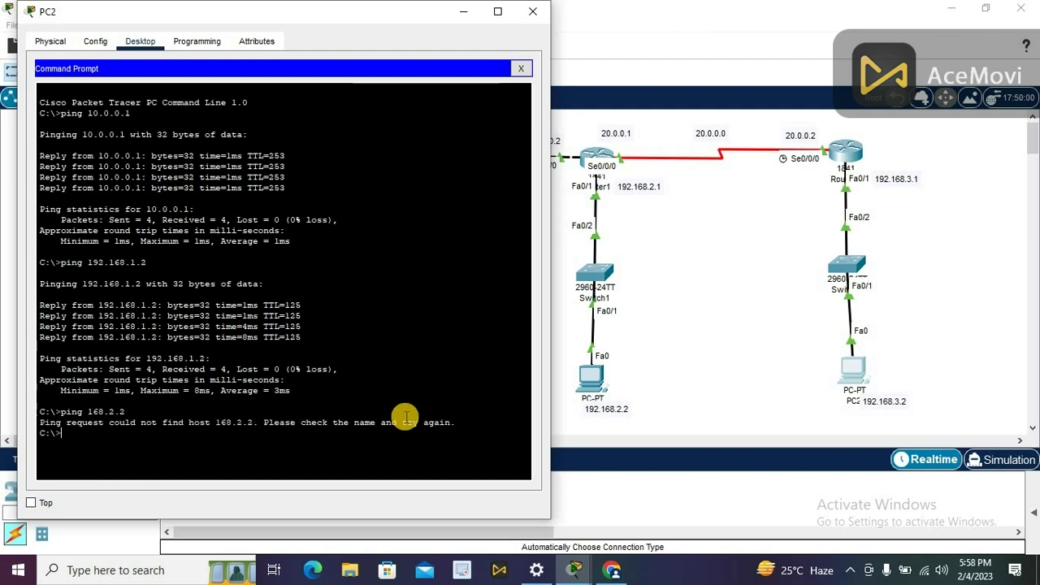
{"action": "key", "text": "Return"}
{"action": "type", "text": "ping 192.168.2.2"}
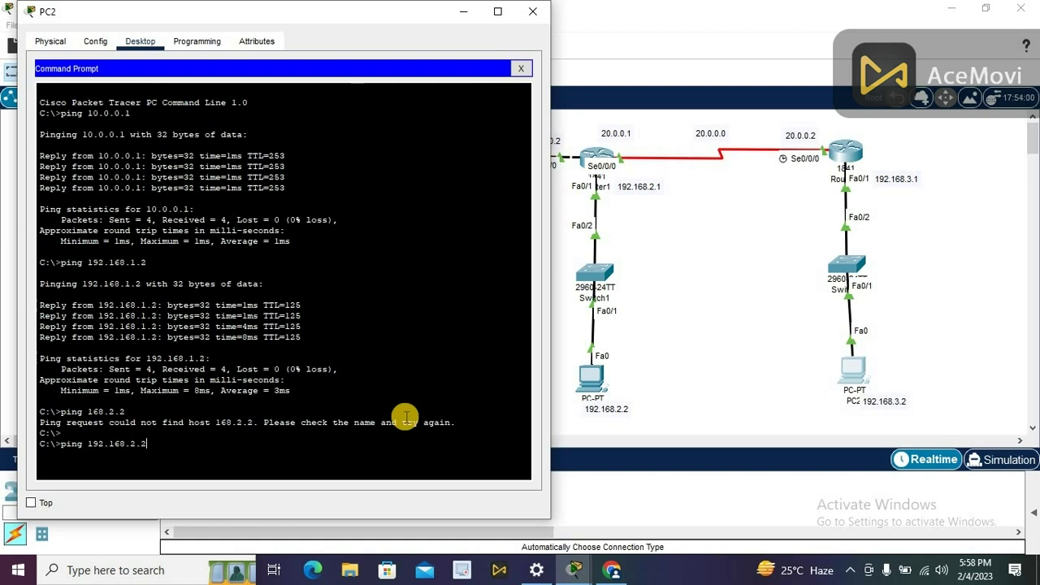
{"action": "key", "text": "Return"}
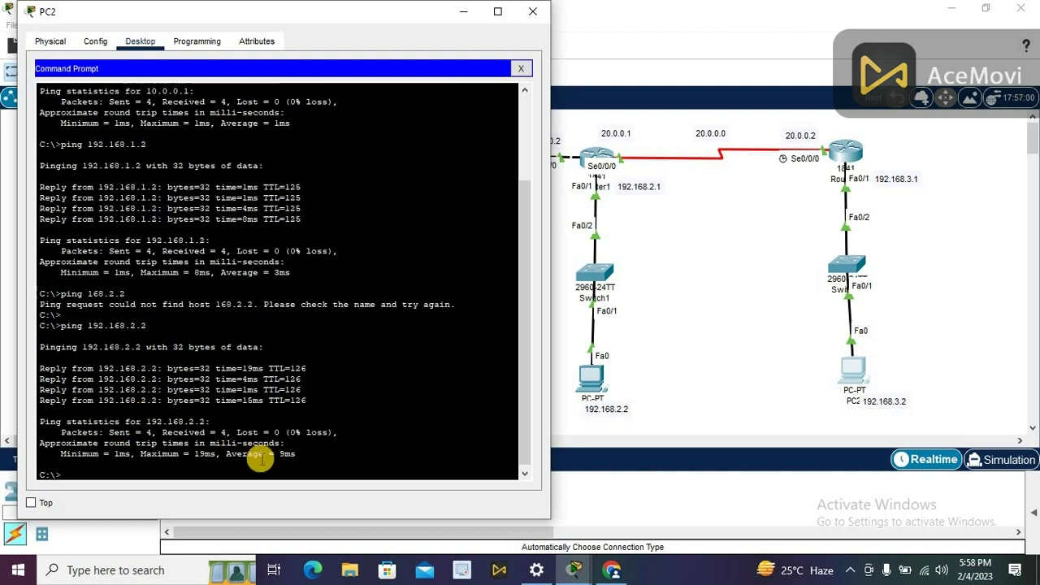
{"action": "left_click", "coordinate": [522, 67]}
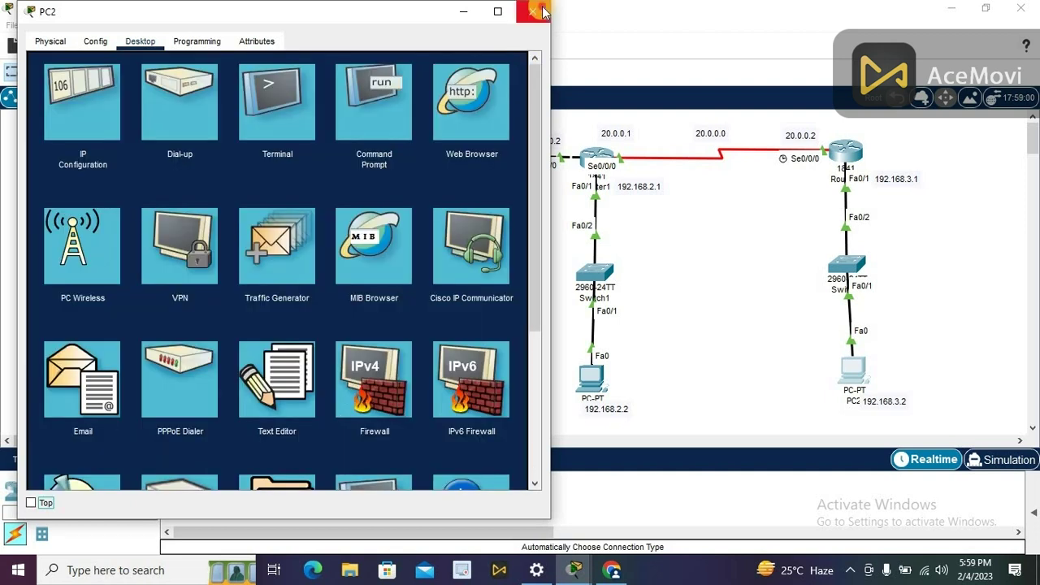
{"action": "left_click", "coordinate": [533, 12]}
Open PC1's Command Prompt and ping PC2 at 192.168.3.2.
{"action": "left_click", "coordinate": [590, 373]}
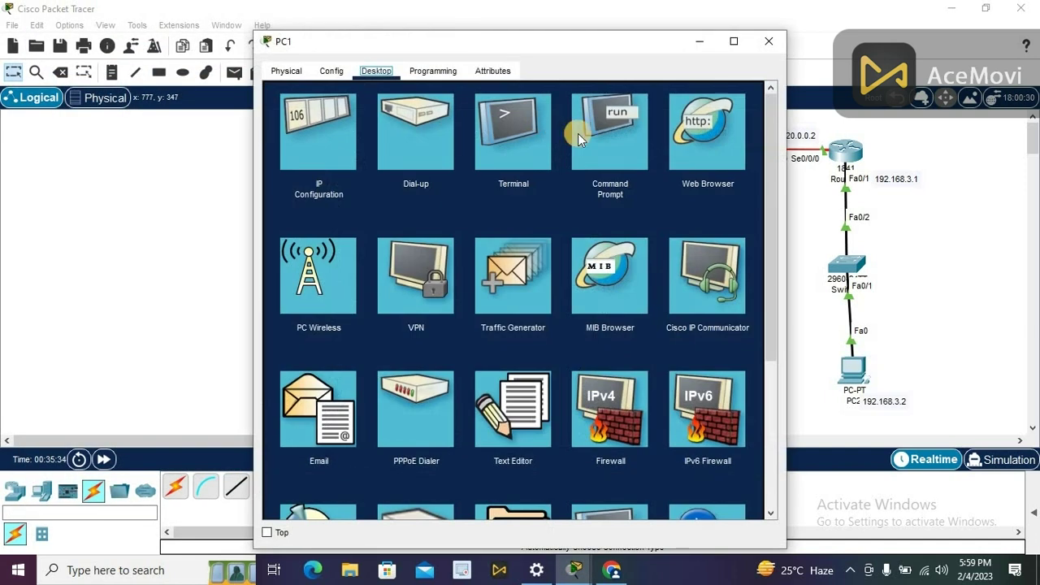
{"action": "left_click", "coordinate": [578, 134]}
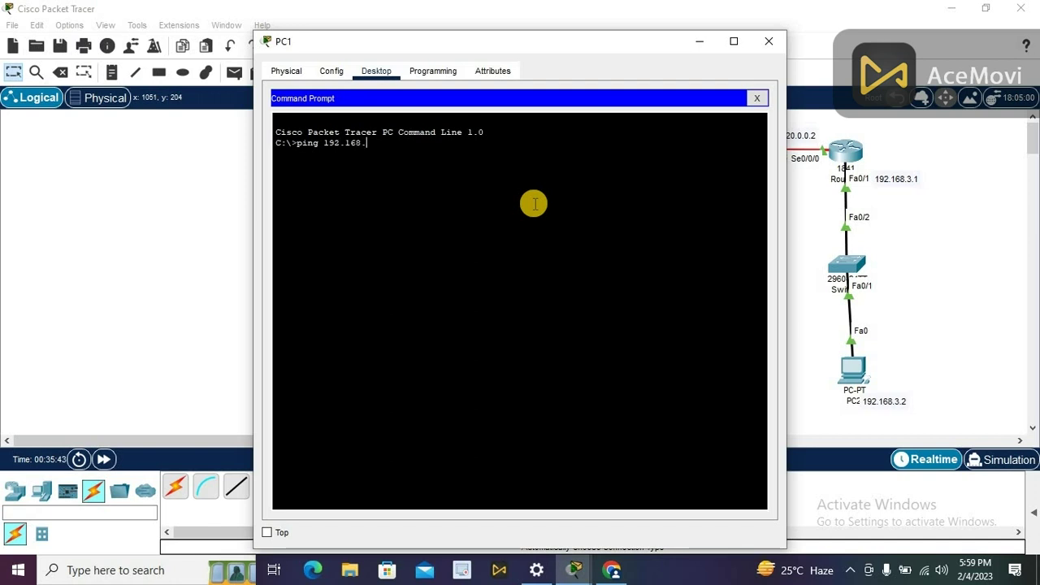
{"action": "key", "text": "Return"}
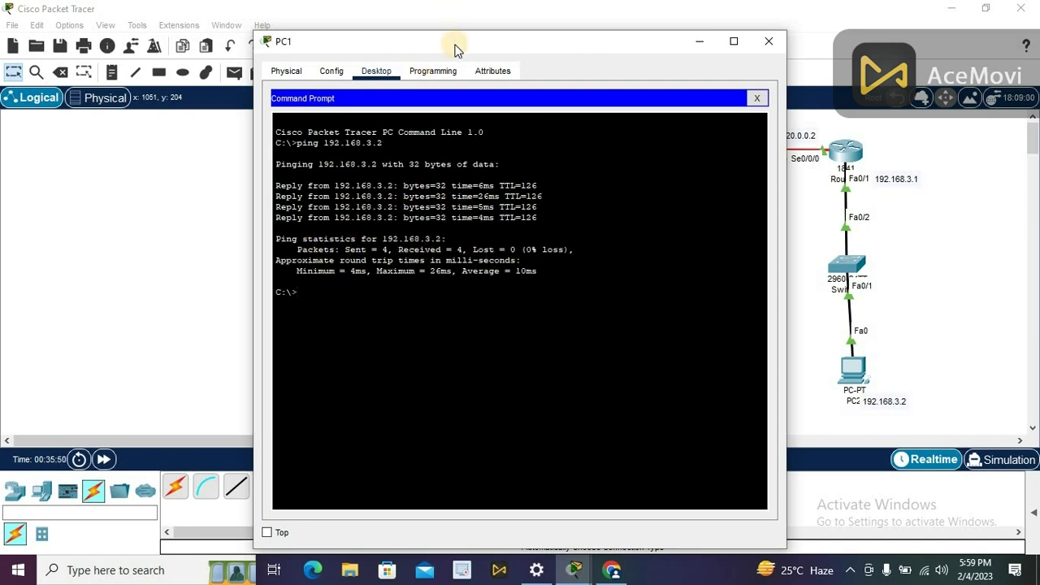
Ping PC0 at 192.168.1.2 from PC1, and close PC1's Command Prompt and window.
{"action": "left_click_drag", "start_coordinate": [455, 50], "coordinate": [667, 77]}
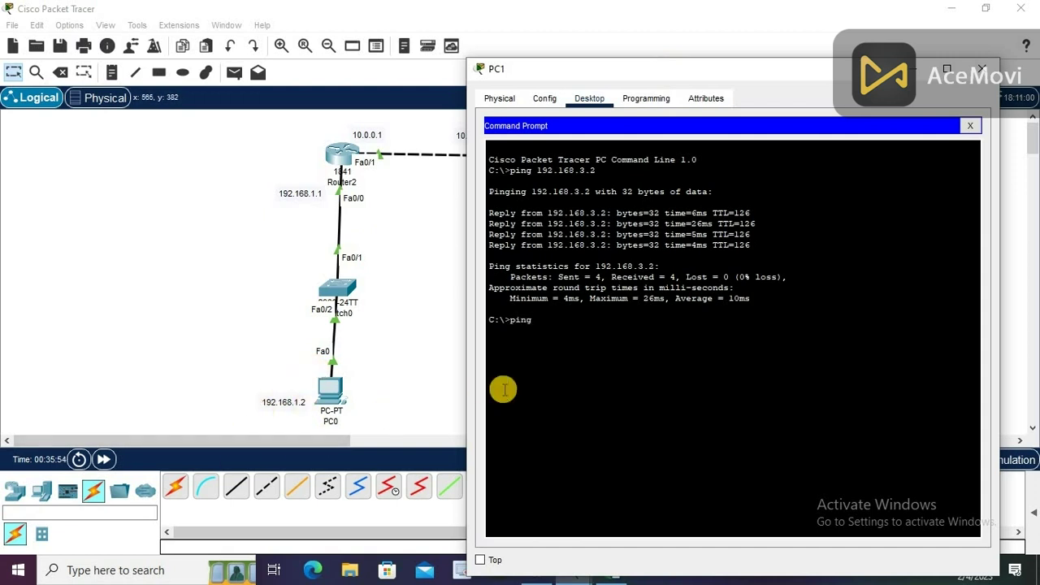
{"action": "type", "text": "192.168.1.2"}
{"action": "key", "text": "Return"}
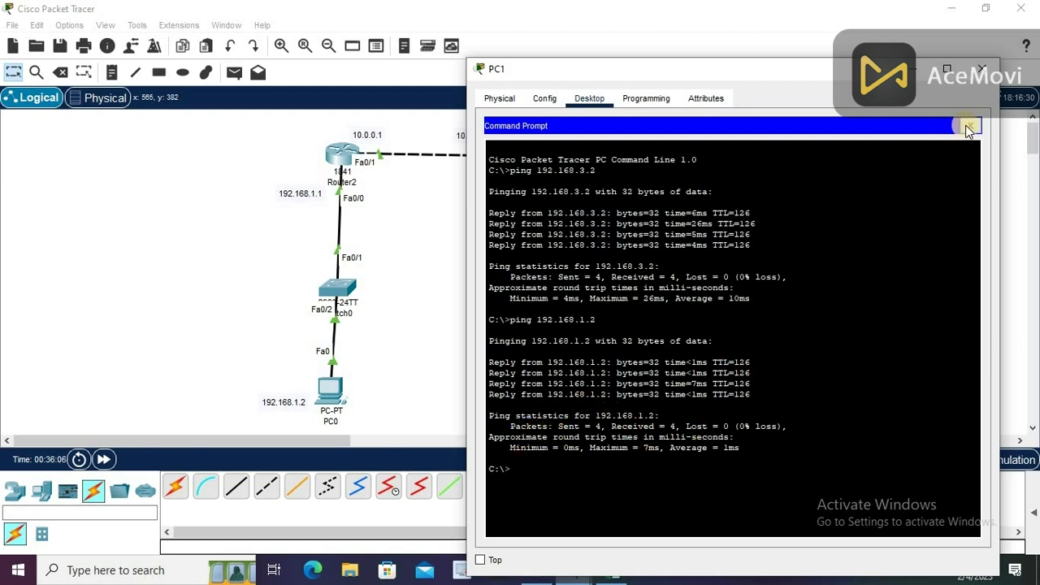
{"action": "left_click", "coordinate": [969, 126]}
{"action": "left_click", "coordinate": [984, 72]}
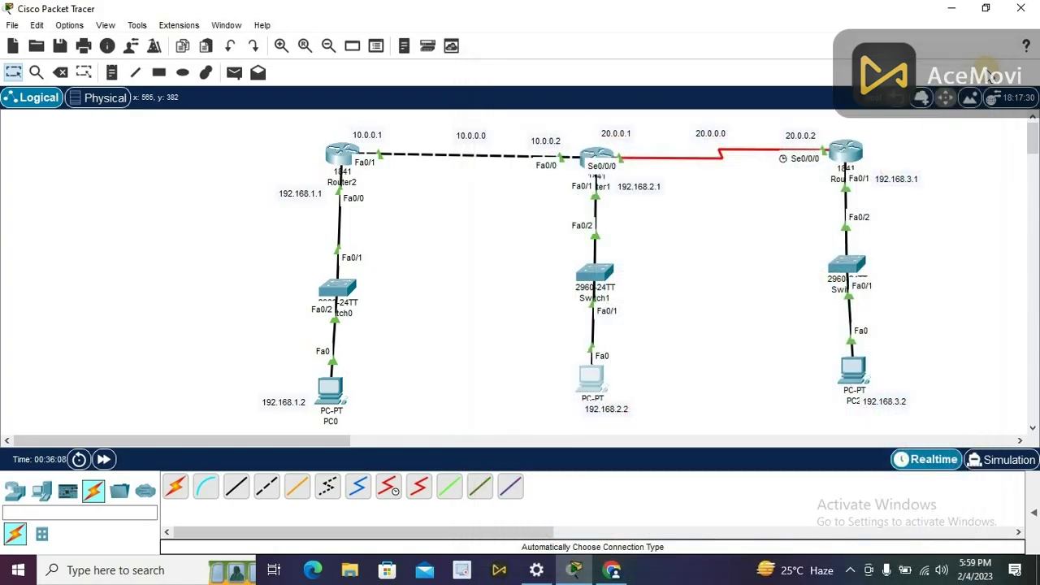